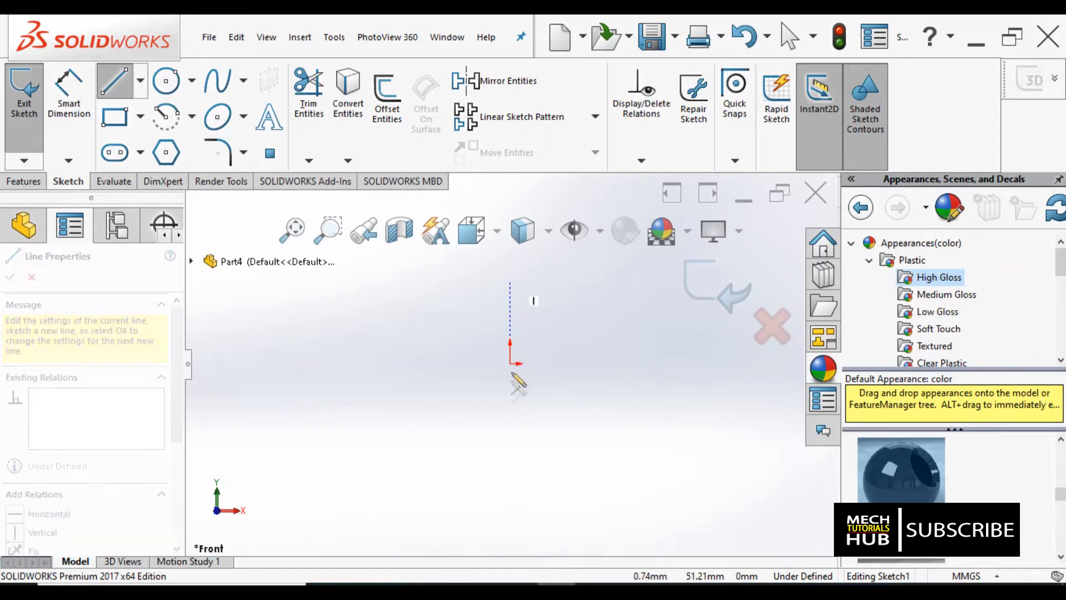
- Finish a vertical centerline running down through the origin on the Front Plane sketch
{"action": "left_click", "coordinate": [510, 502]}
{"action": "right_click", "coordinate": [357, 364]}
{"action": "left_click", "coordinate": [394, 382]}
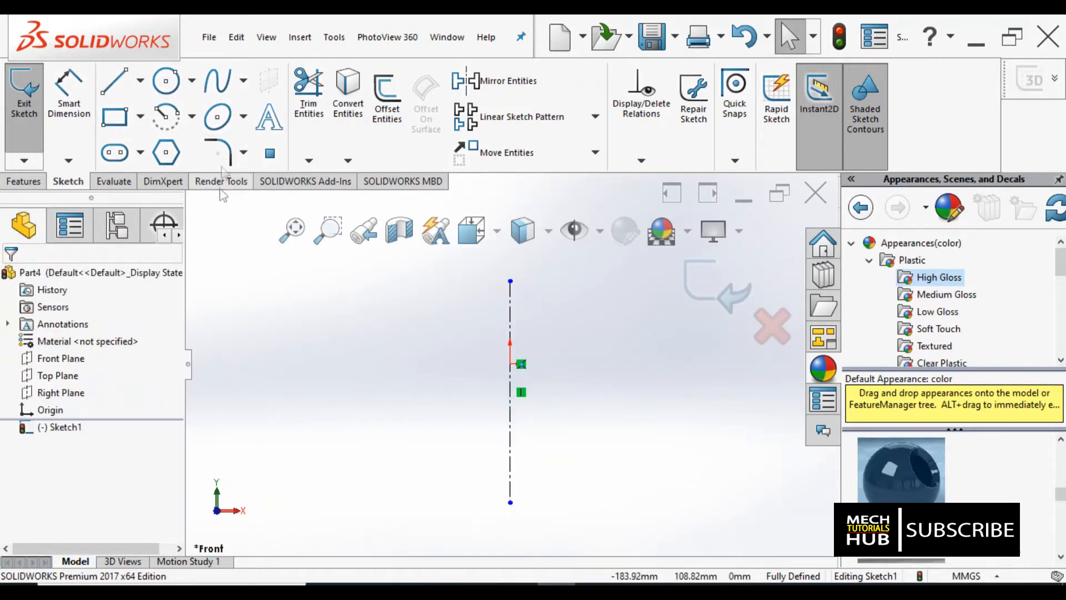
- Sketch a six-point spline beside the centerline as the vase profile and move its fifth point to about X 36.3, Y -50.2 mm
{"action": "left_click", "coordinate": [217, 81]}
{"action": "scroll", "coordinate": [584, 328], "scroll_direction": "down", "scroll_amount": 1}
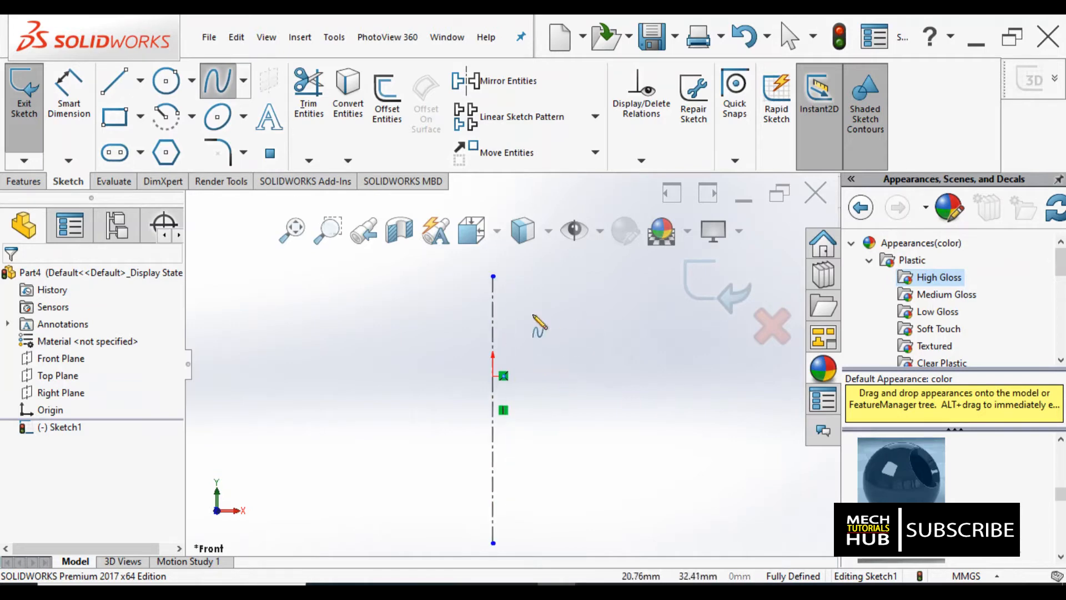
{"action": "left_click", "coordinate": [553, 308]}
{"action": "left_click", "coordinate": [543, 351]}
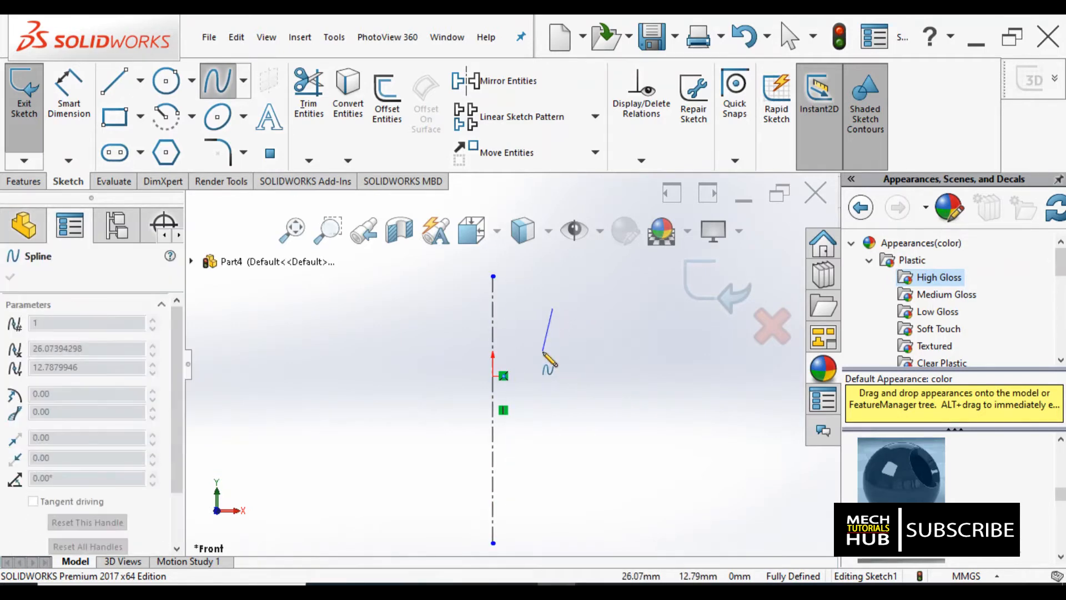
{"action": "left_click", "coordinate": [581, 389]}
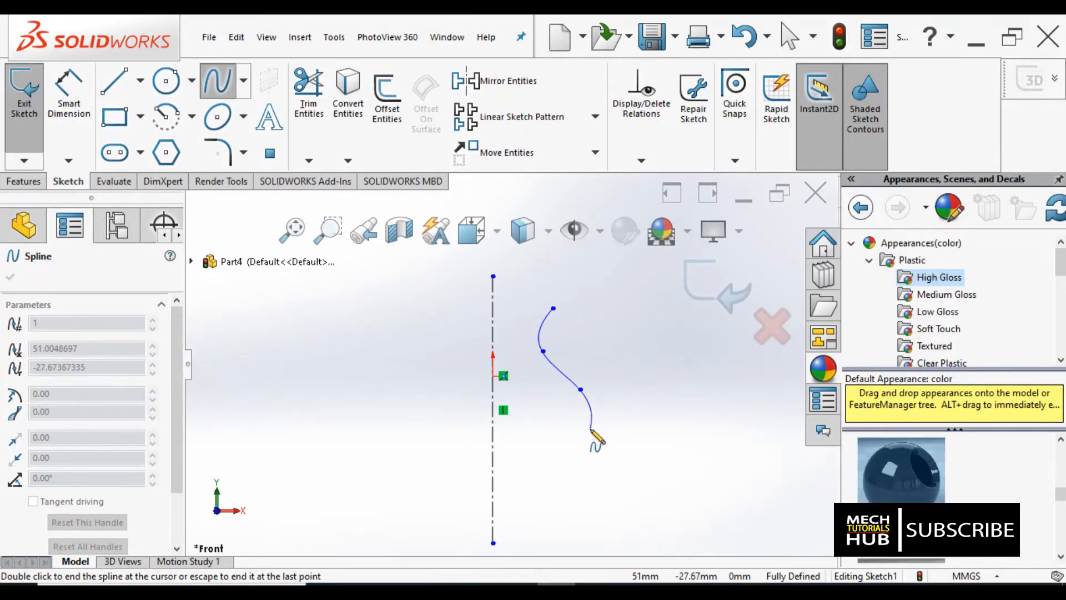
{"action": "left_click", "coordinate": [591, 428]}
{"action": "left_click", "coordinate": [580, 482]}
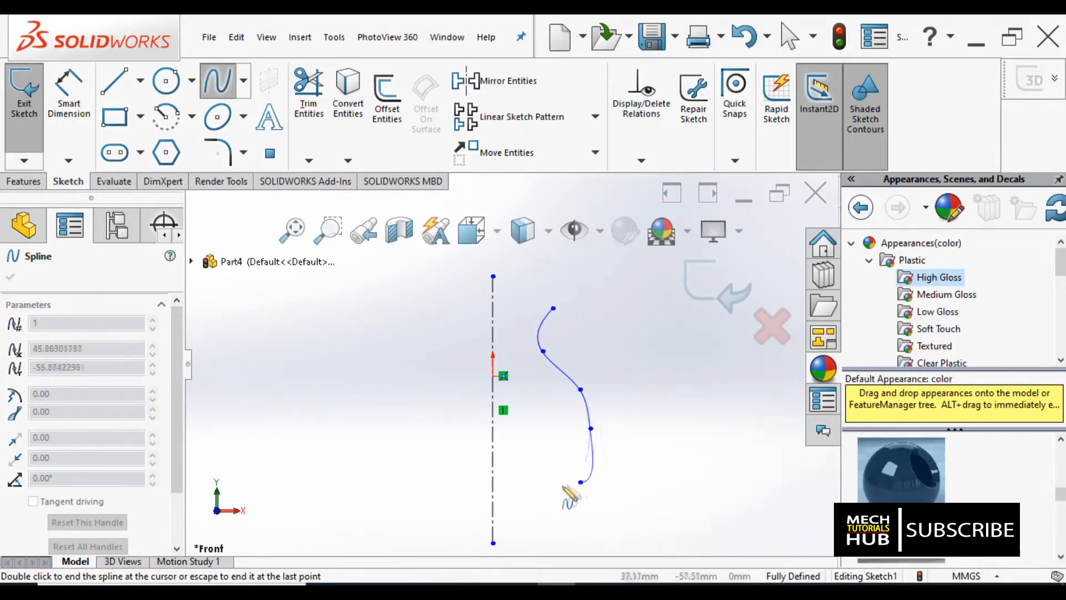
{"action": "left_click", "coordinate": [521, 516]}
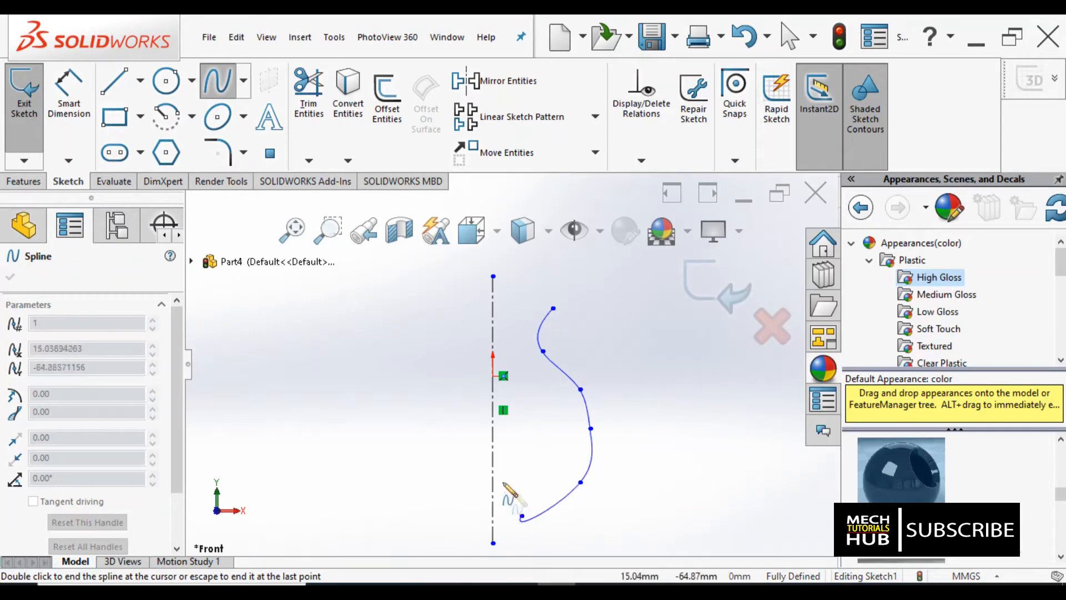
{"action": "right_click", "coordinate": [506, 486]}
{"action": "left_click", "coordinate": [476, 468]}
{"action": "left_click_drag", "start_coordinate": [580, 482], "coordinate": [562, 472]}
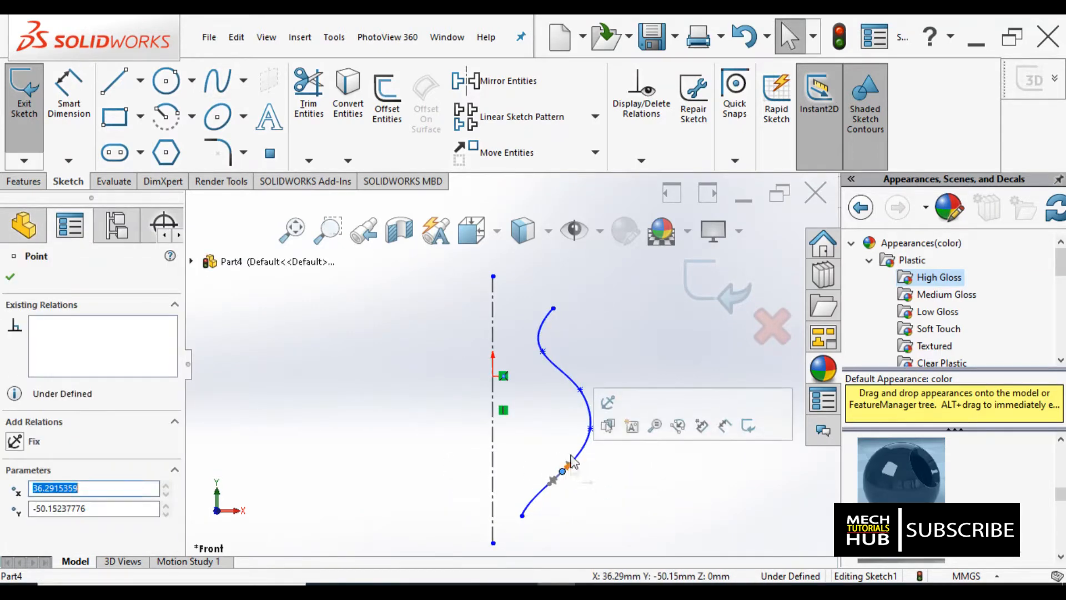
- Close the profile with horizontal lines from both spline ends and a vertical line along the centerline, and exit the sketch
{"action": "left_click", "coordinate": [114, 82]}
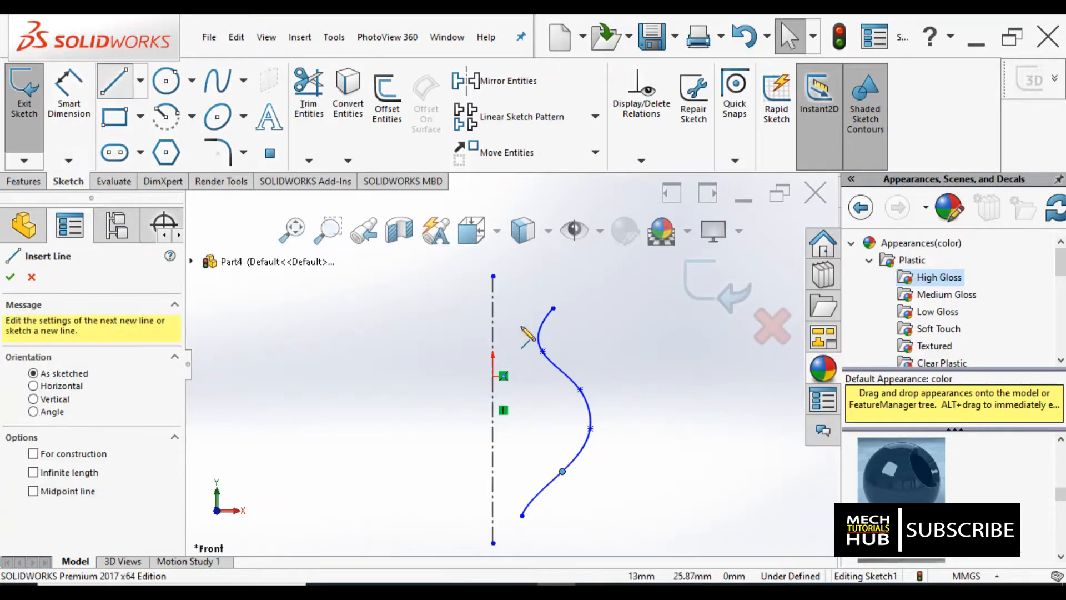
{"action": "left_click", "coordinate": [554, 308]}
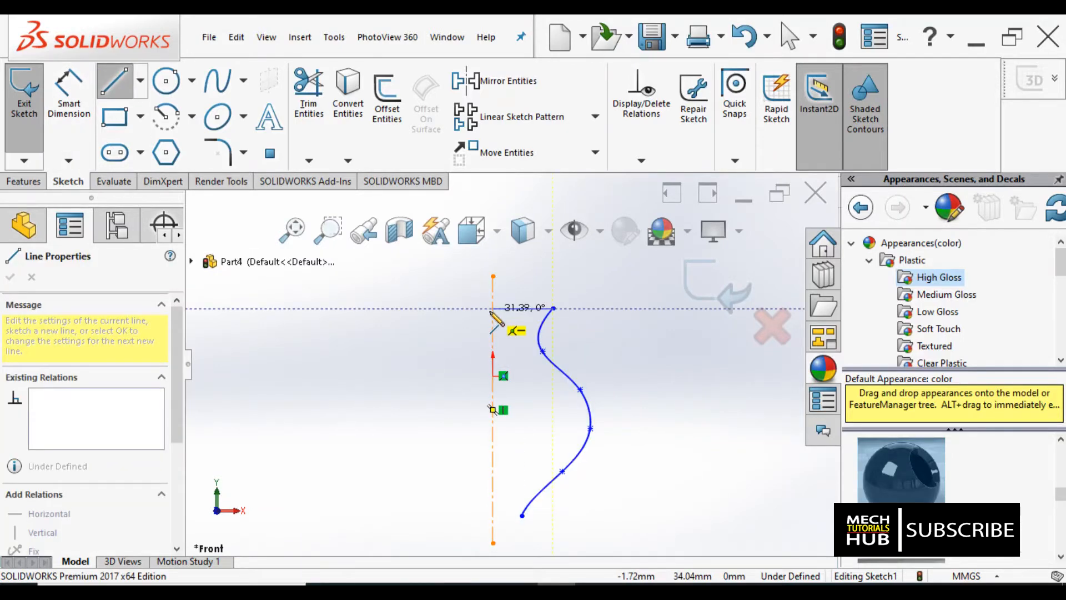
{"action": "left_click", "coordinate": [492, 308]}
{"action": "left_click", "coordinate": [493, 514]}
{"action": "left_click", "coordinate": [522, 513]}
{"action": "right_click", "coordinate": [364, 405]}
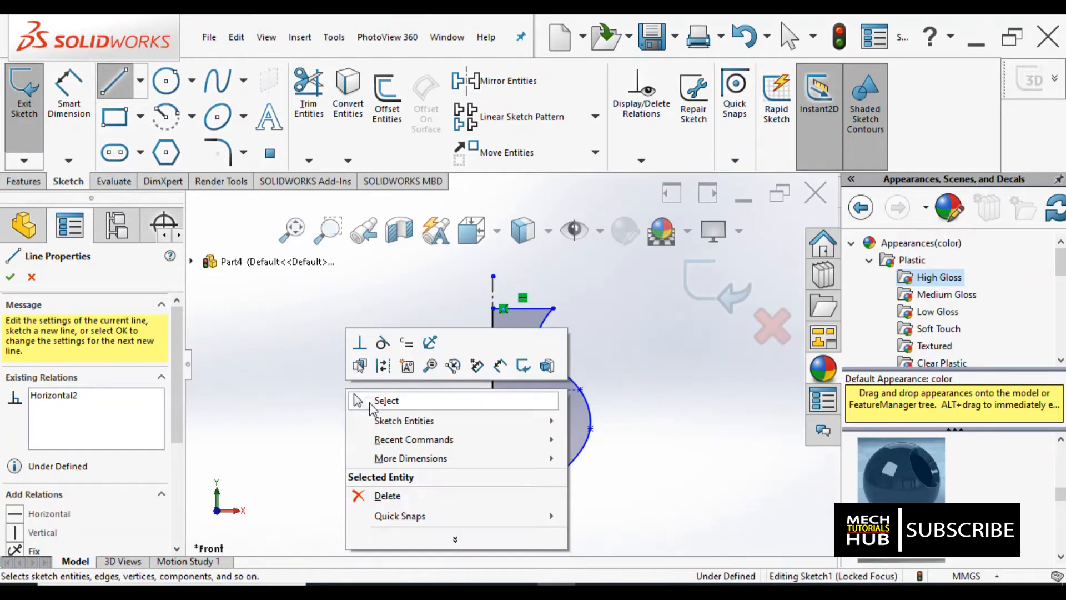
{"action": "left_click", "coordinate": [371, 401]}
{"action": "left_click", "coordinate": [719, 295]}
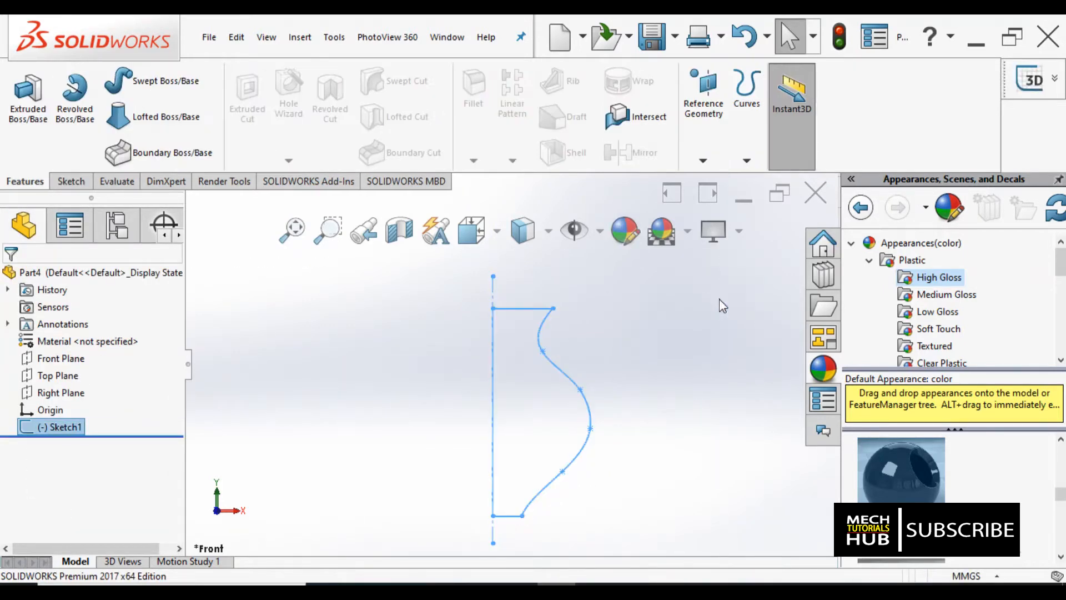
- Revolve the closed profile 360 degrees around the centerline into a solid vase
{"action": "left_click", "coordinate": [74, 97]}
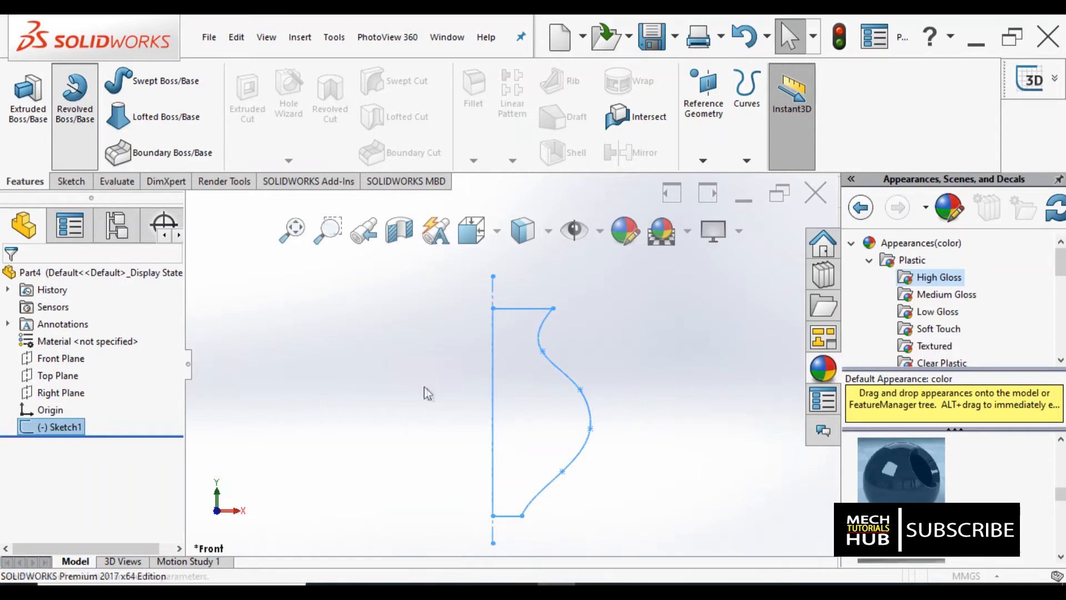
{"action": "middle_click_drag", "start_coordinate": [428, 395], "coordinate": [516, 276]}
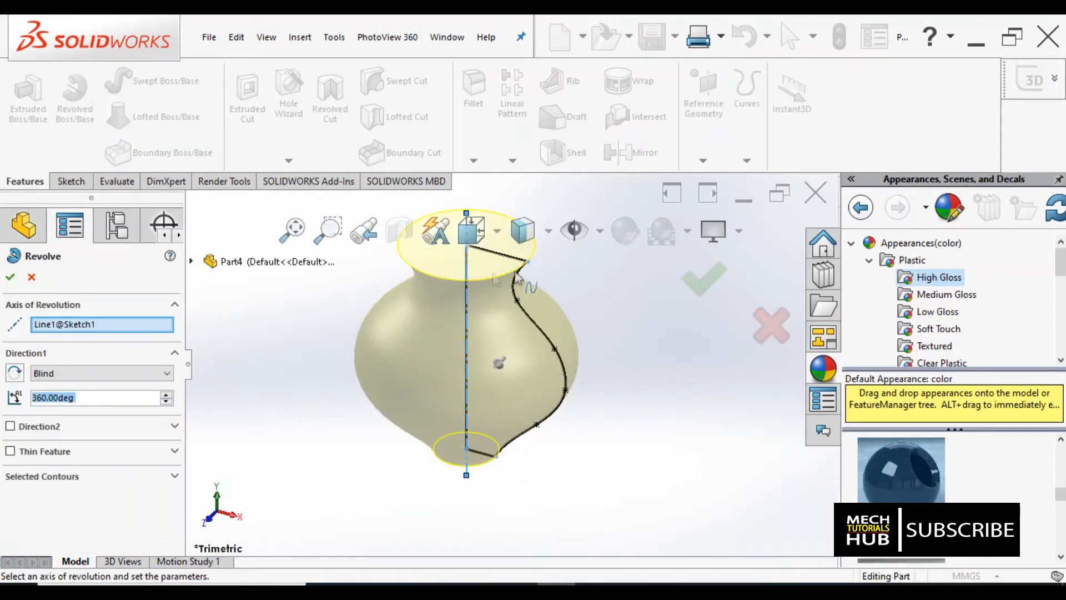
{"action": "left_click", "coordinate": [10, 276]}
{"action": "scroll", "coordinate": [500, 311], "scroll_direction": "up", "scroll_amount": 3}
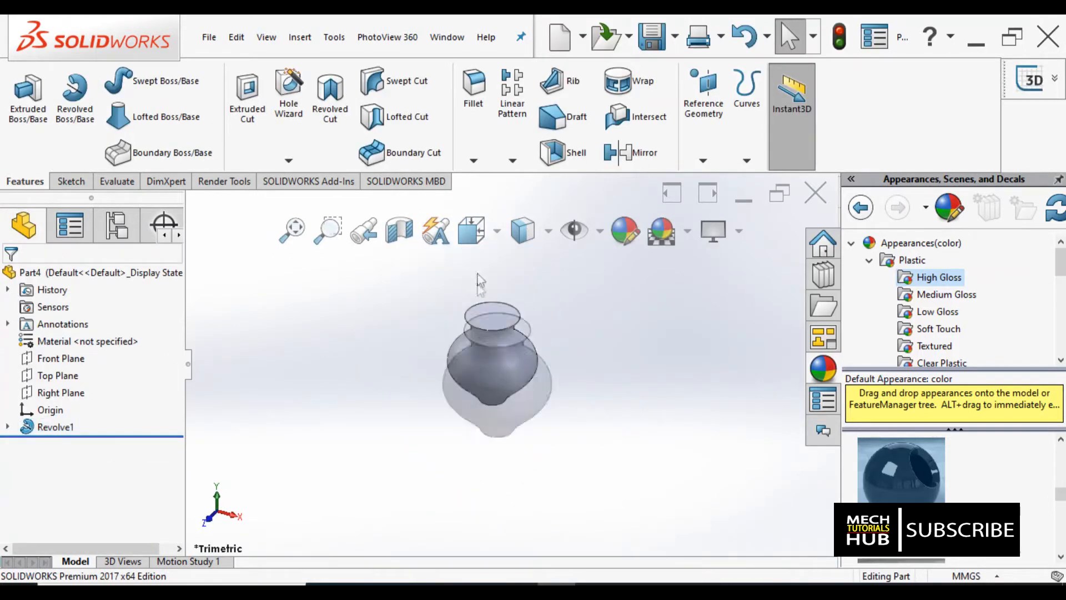
{"action": "scroll", "coordinate": [481, 272], "scroll_direction": "down", "scroll_amount": 3}
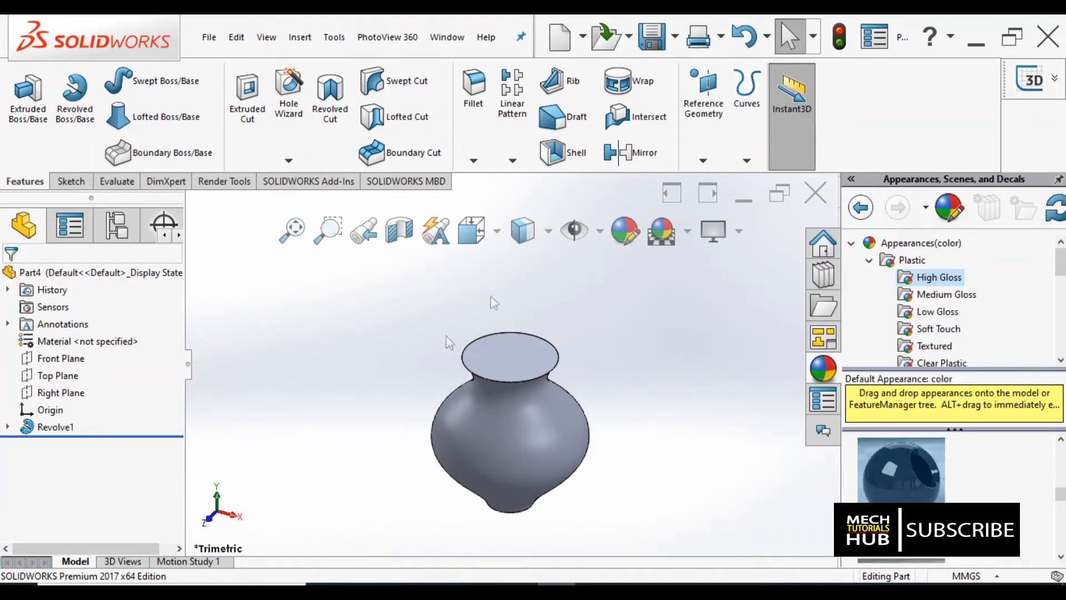
- Shell the vase body with a 3 mm wall thickness without removing any face
{"action": "left_click", "coordinate": [563, 151]}
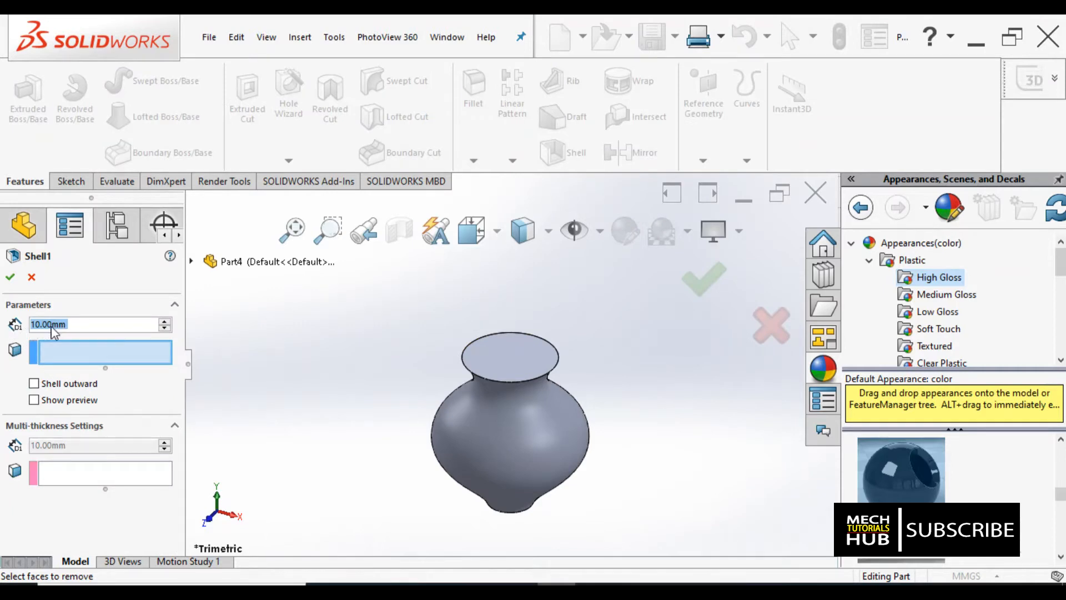
{"action": "type", "text": "3"}
{"action": "key", "text": "Return"}
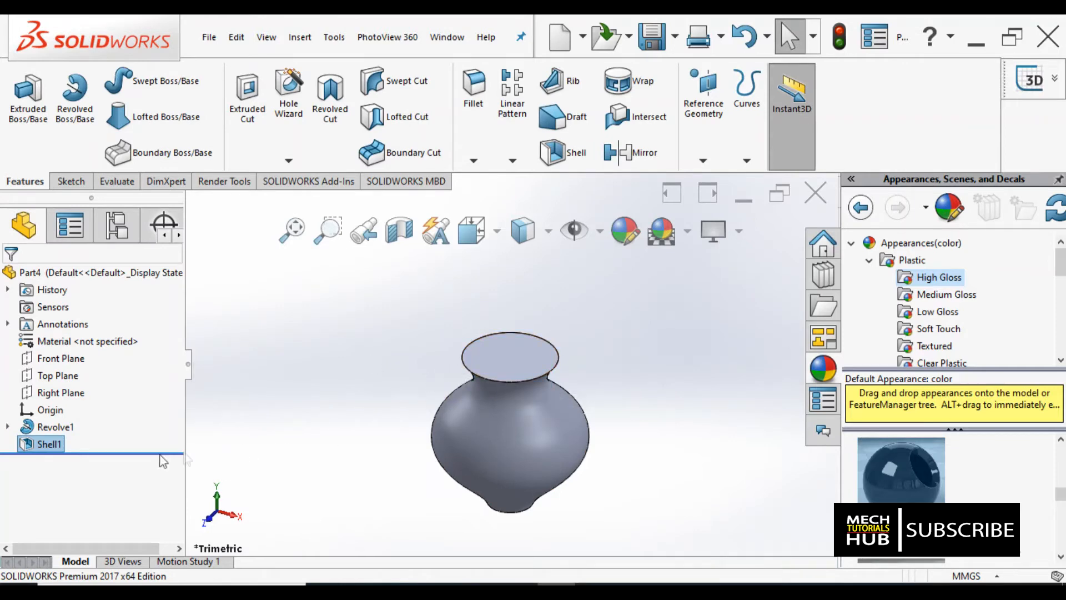
- Edit the shell feature to remove the vase's flat top face, opening the mouth
{"action": "right_click", "coordinate": [54, 450]}
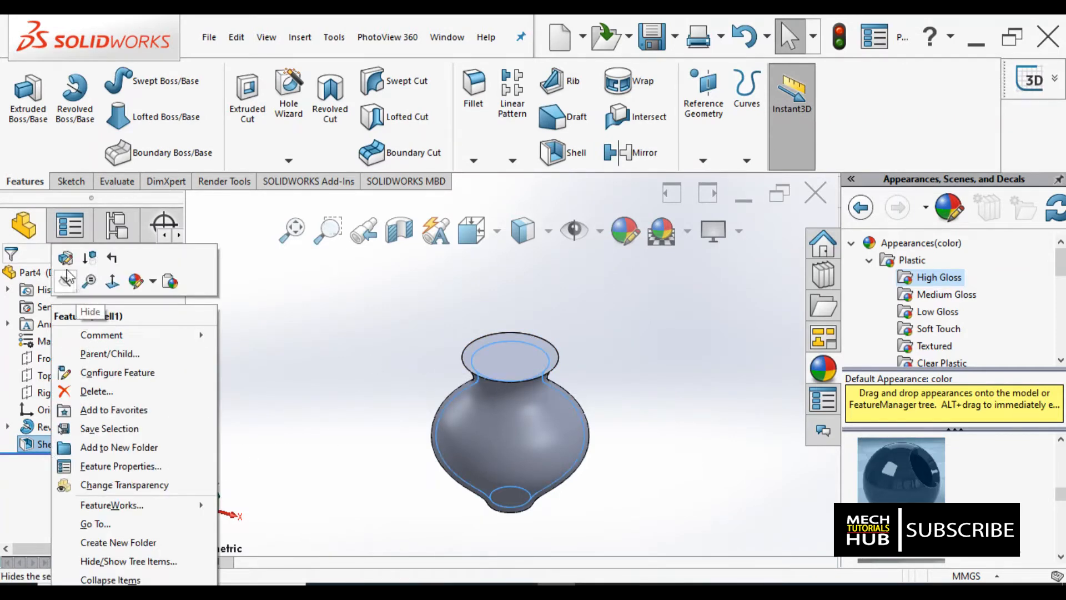
{"action": "left_click", "coordinate": [67, 265]}
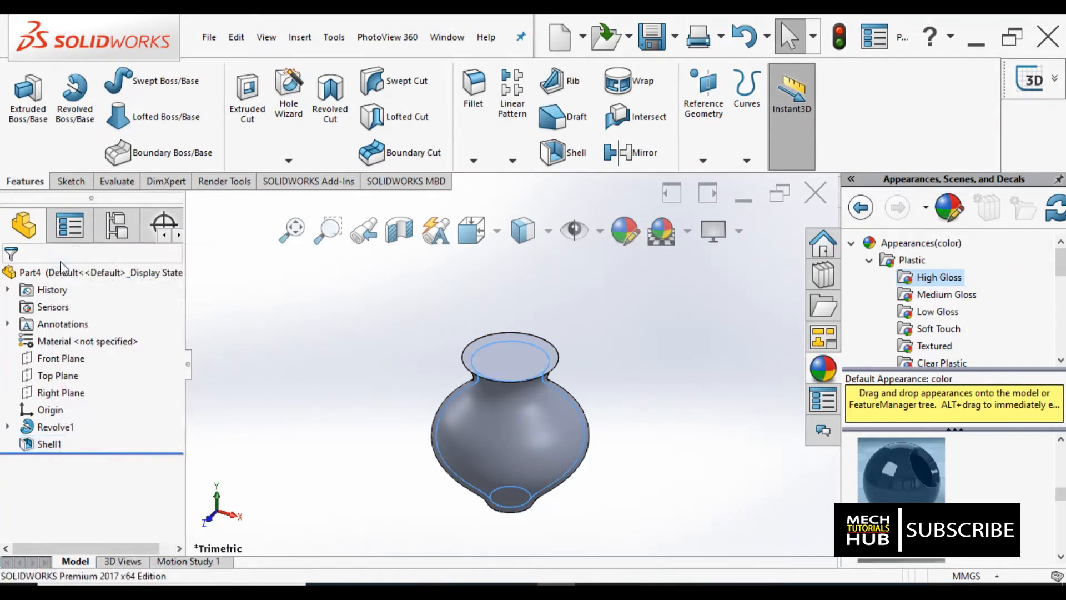
{"action": "left_click", "coordinate": [504, 377]}
{"action": "left_click", "coordinate": [10, 277]}
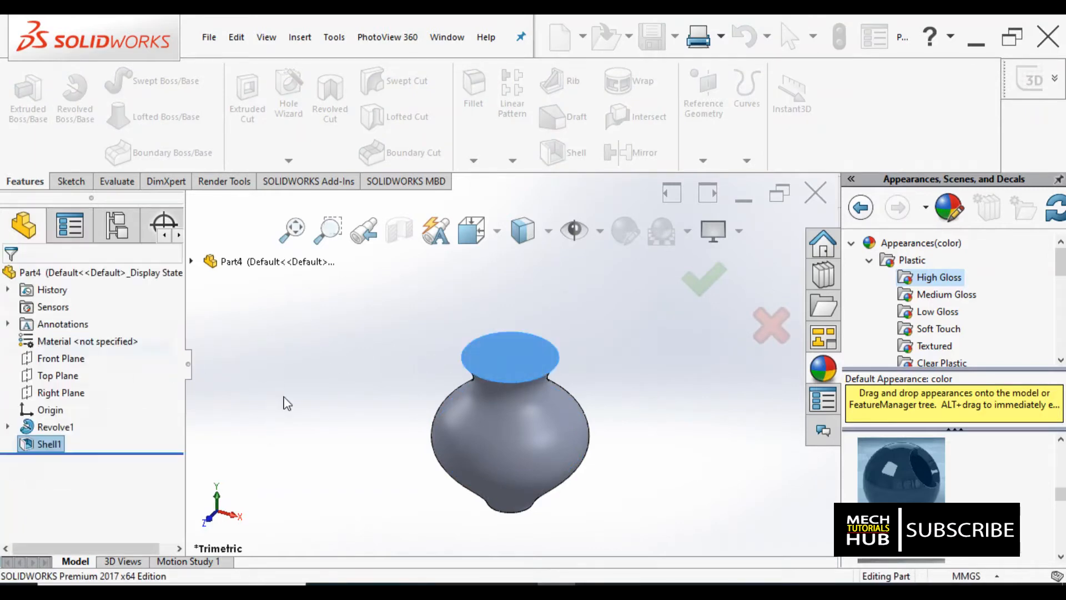
{"action": "left_click", "coordinate": [616, 468]}
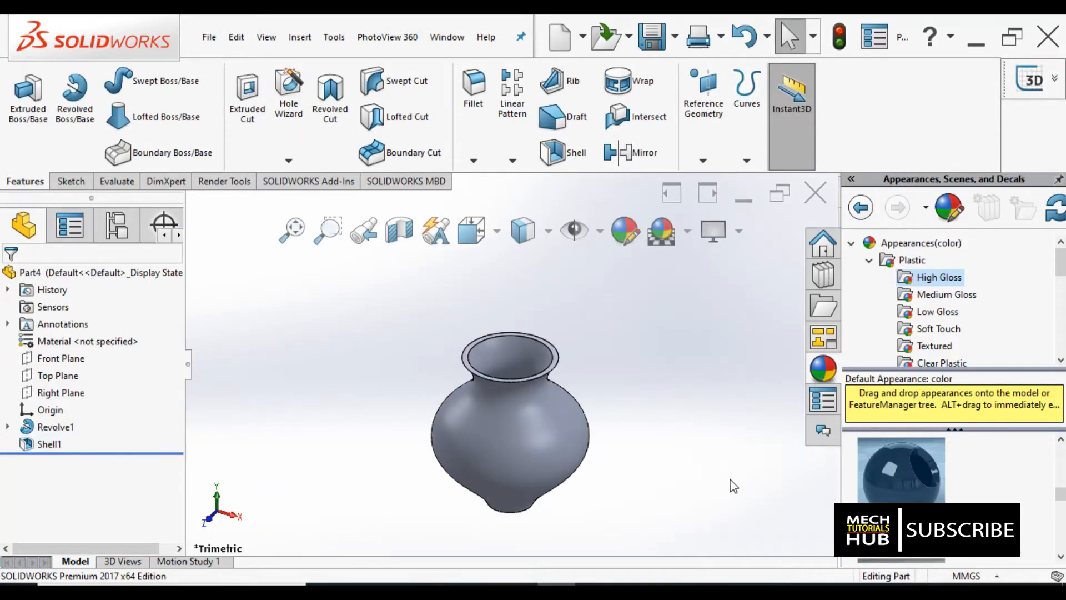
- Apply the first Chrome appearance from the Metal group to the vase's outer surface
{"action": "left_click", "coordinate": [869, 259]}
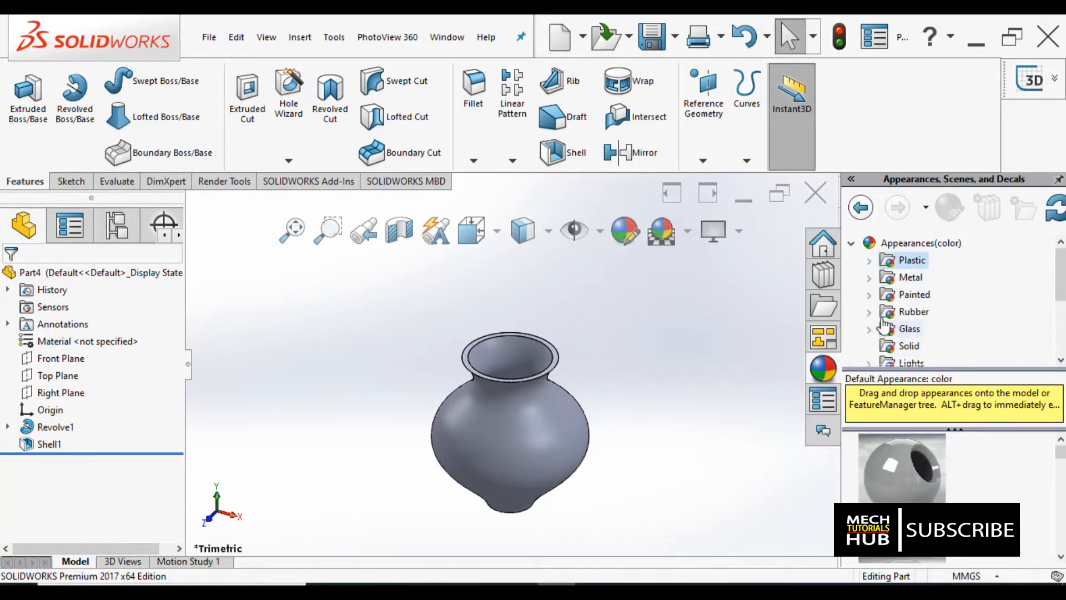
{"action": "left_click", "coordinate": [869, 278]}
{"action": "left_click", "coordinate": [926, 279]}
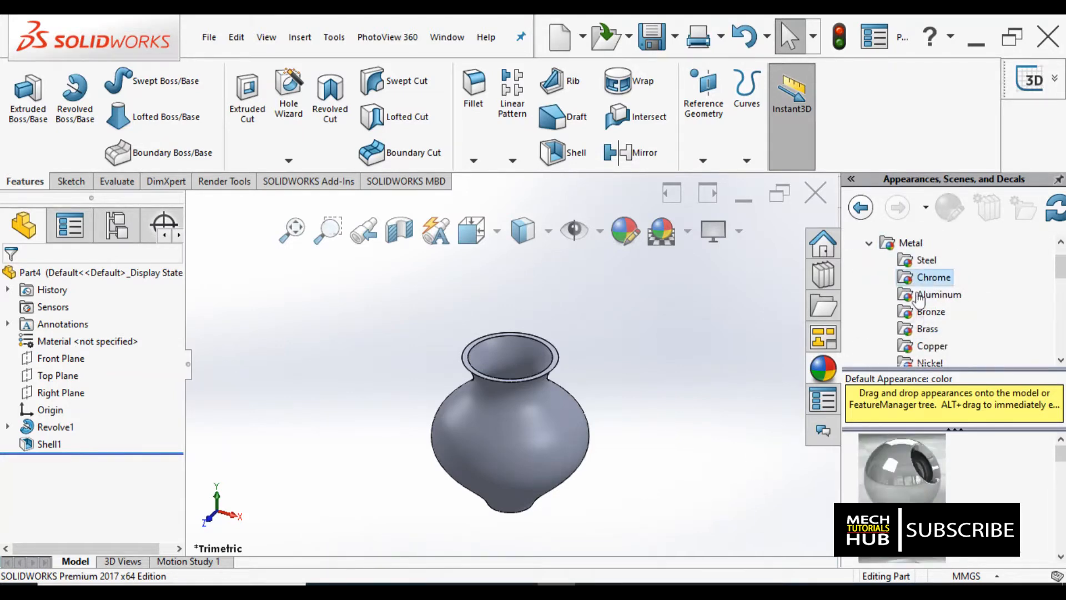
{"action": "left_click", "coordinate": [909, 477]}
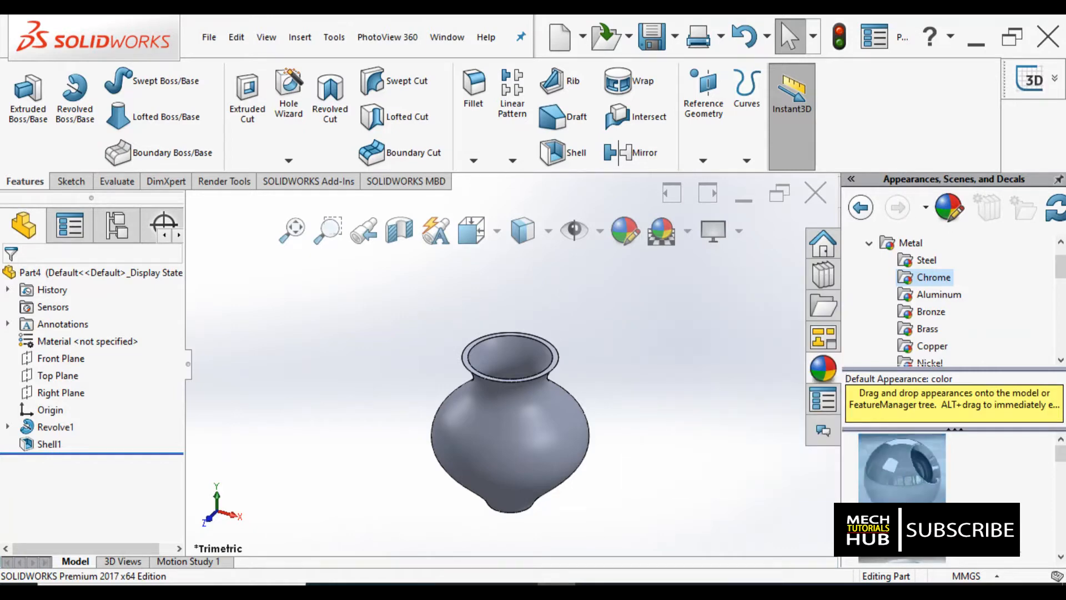
{"action": "scroll", "coordinate": [979, 495], "scroll_direction": "down", "scroll_amount": 1}
{"action": "scroll", "coordinate": [979, 496], "scroll_direction": "up", "scroll_amount": 1}
{"action": "left_click_drag", "start_coordinate": [911, 491], "coordinate": [600, 459]}
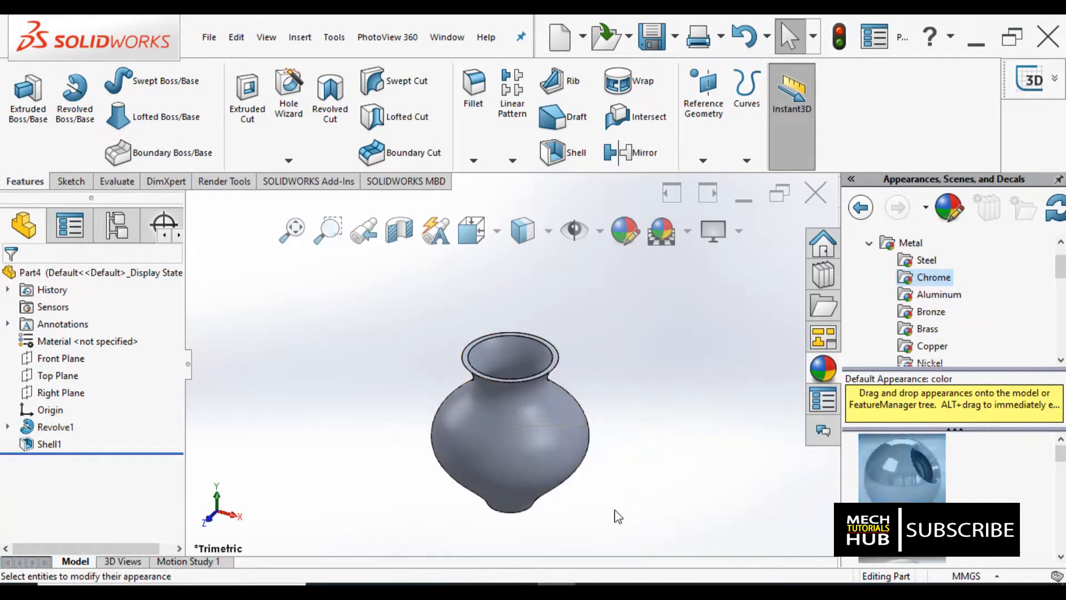
{"action": "left_click", "coordinate": [561, 488]}
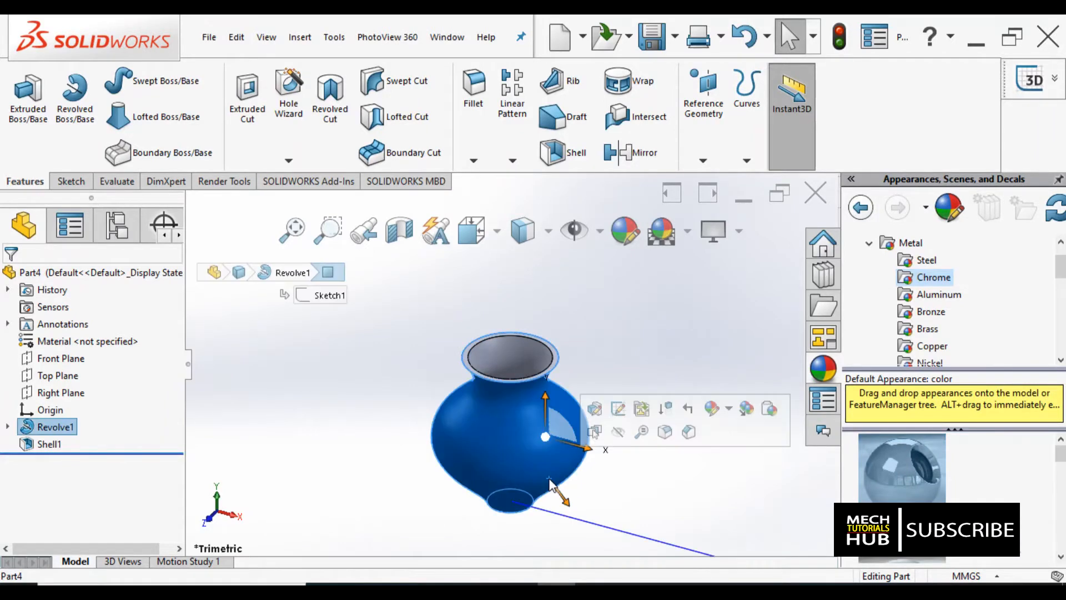
{"action": "left_click", "coordinate": [646, 505]}
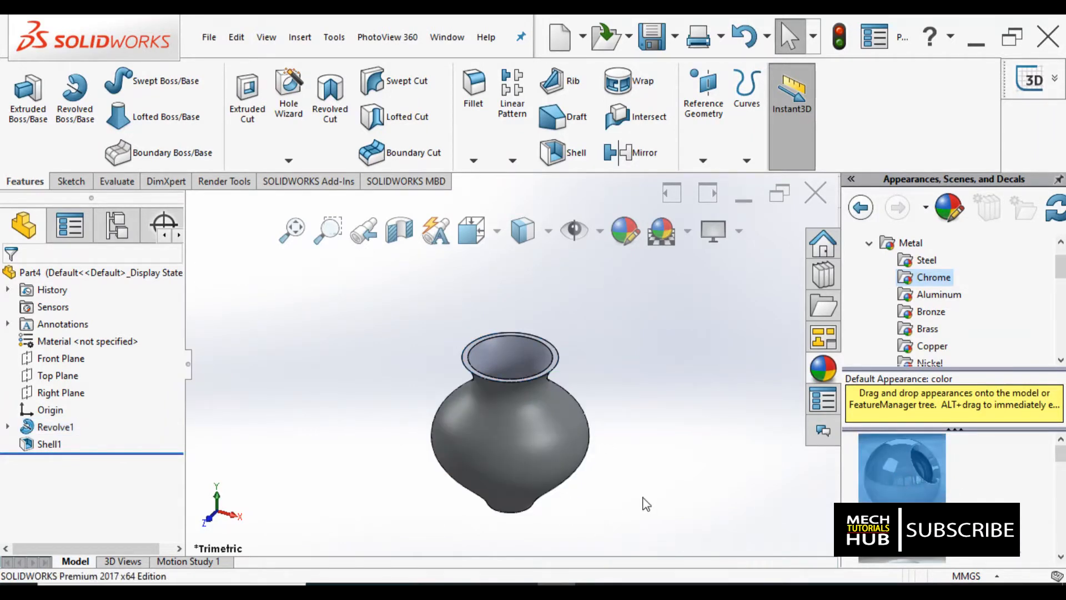
- Apply the same Chrome appearance to the vase's inner surface
{"action": "left_click", "coordinate": [506, 355]}
{"action": "double_click", "coordinate": [915, 499]}
{"action": "left_click", "coordinate": [657, 476]}
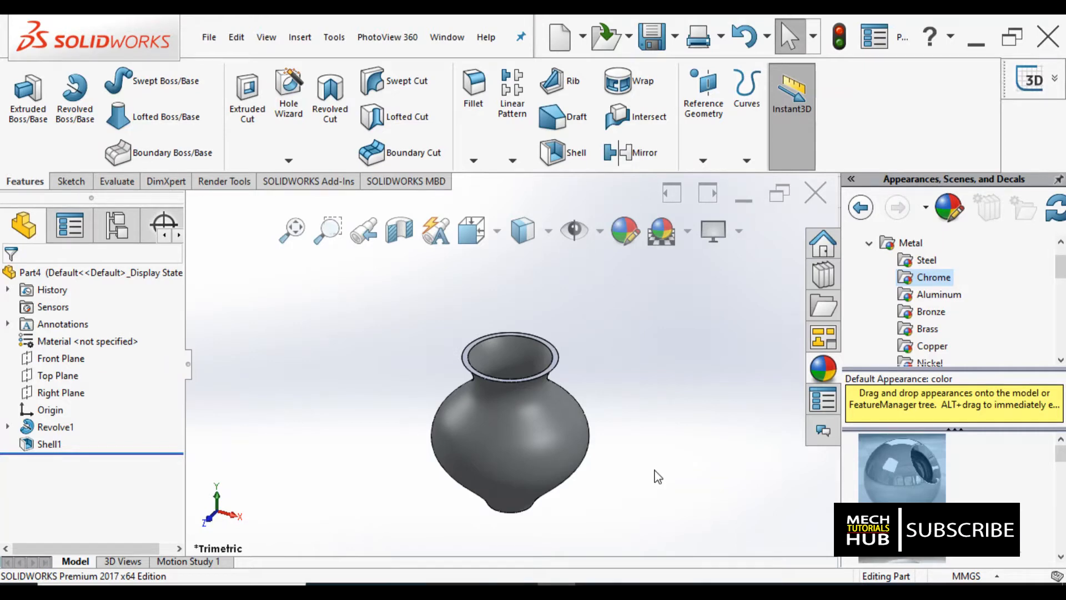
- Apply the clear Gloss appearance from the Glass group to the vase's outer and inner surfaces
{"action": "left_click_drag", "start_coordinate": [1062, 458], "coordinate": [1062, 525]}
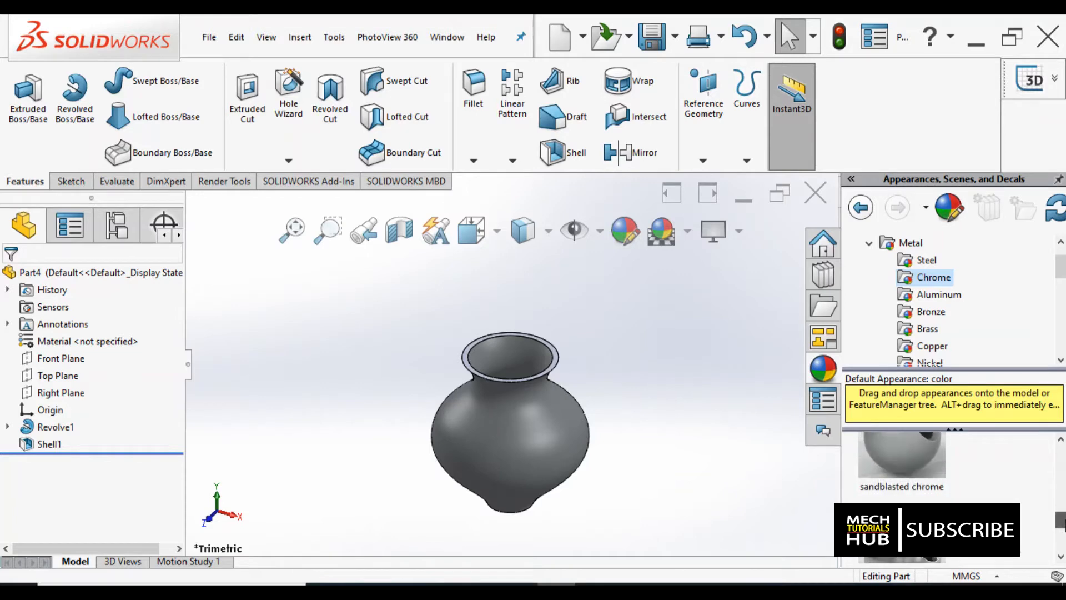
{"action": "left_click", "coordinate": [869, 243]}
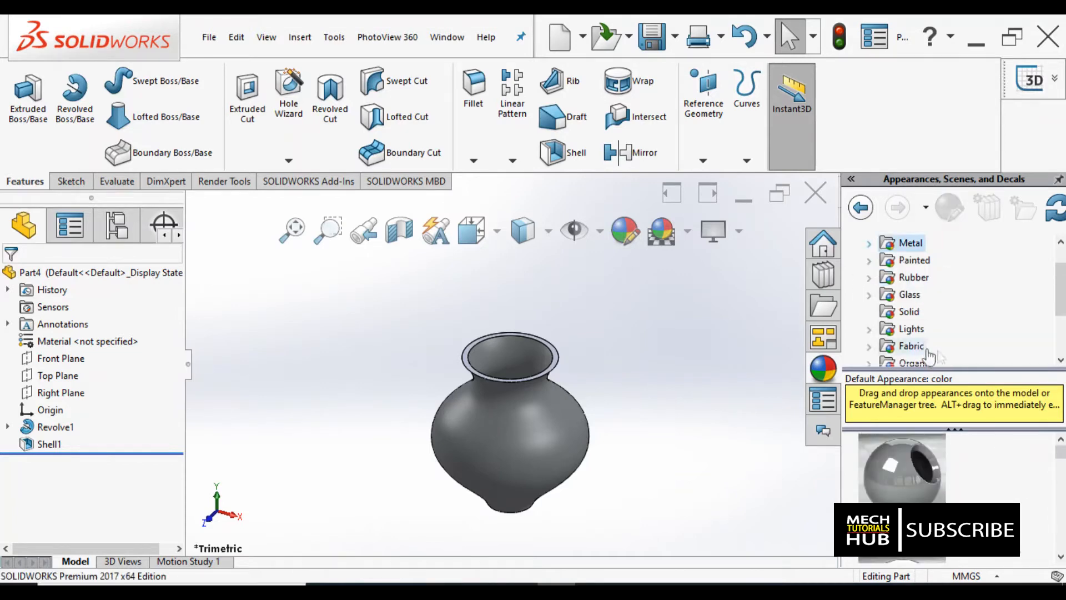
{"action": "left_click", "coordinate": [869, 295]}
{"action": "left_click", "coordinate": [926, 312]}
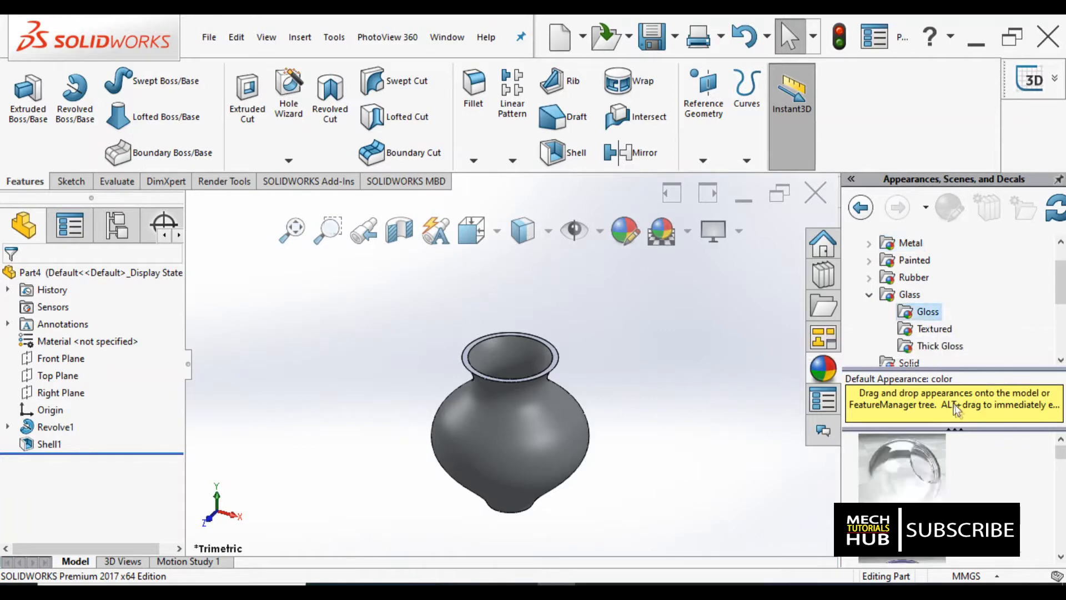
{"action": "left_click_drag", "start_coordinate": [920, 493], "coordinate": [599, 482]}
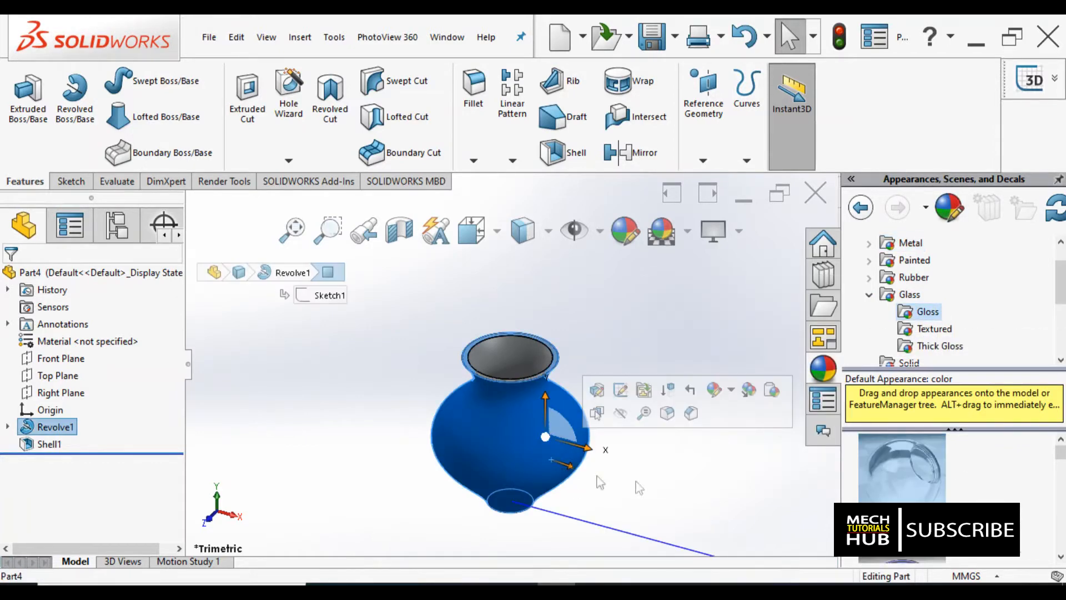
{"action": "double_click", "coordinate": [905, 483]}
{"action": "left_click", "coordinate": [512, 358]}
{"action": "double_click", "coordinate": [895, 478]}
{"action": "middle_click_drag", "start_coordinate": [649, 471], "coordinate": [609, 414]}
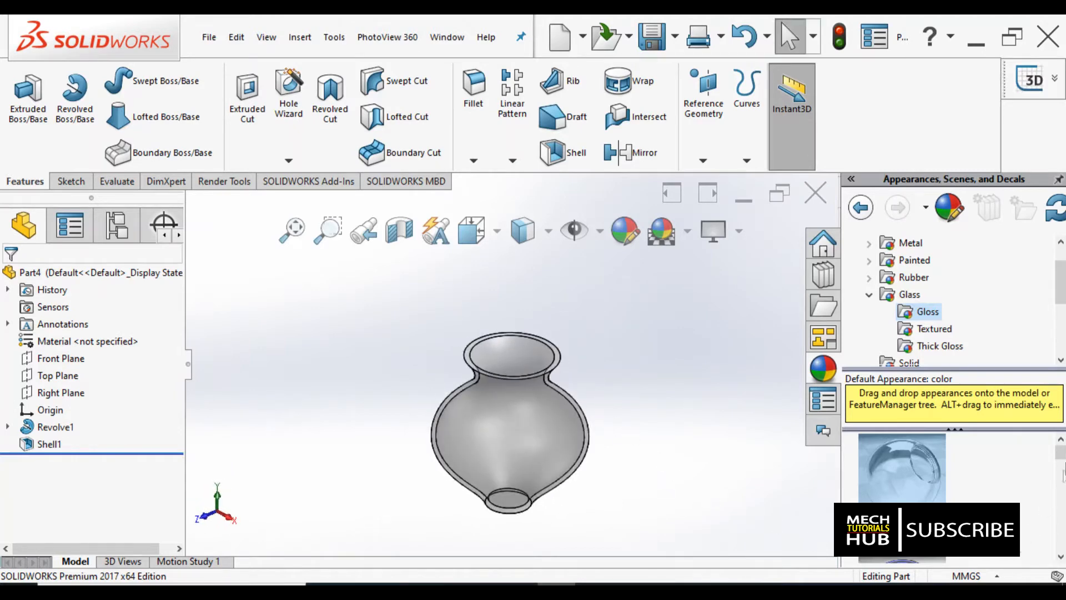
- Apply the green Gloss appearance from the Glass group to the vase's outer and inner surfaces
{"action": "left_click_drag", "start_coordinate": [1061, 457], "coordinate": [1061, 486]}
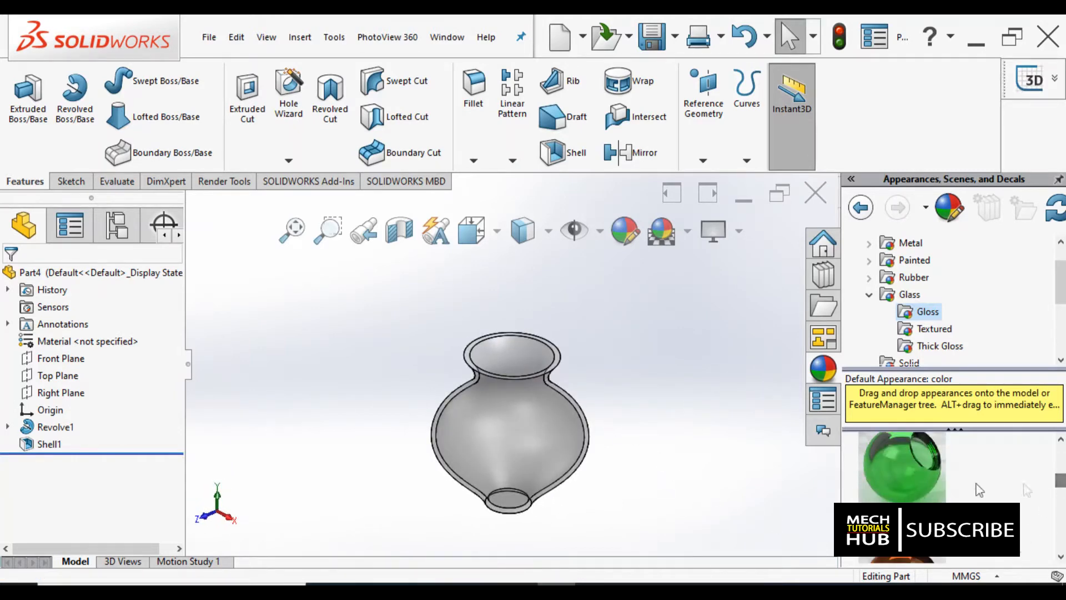
{"action": "left_click_drag", "start_coordinate": [886, 474], "coordinate": [498, 438]}
{"action": "left_click", "coordinate": [543, 368]}
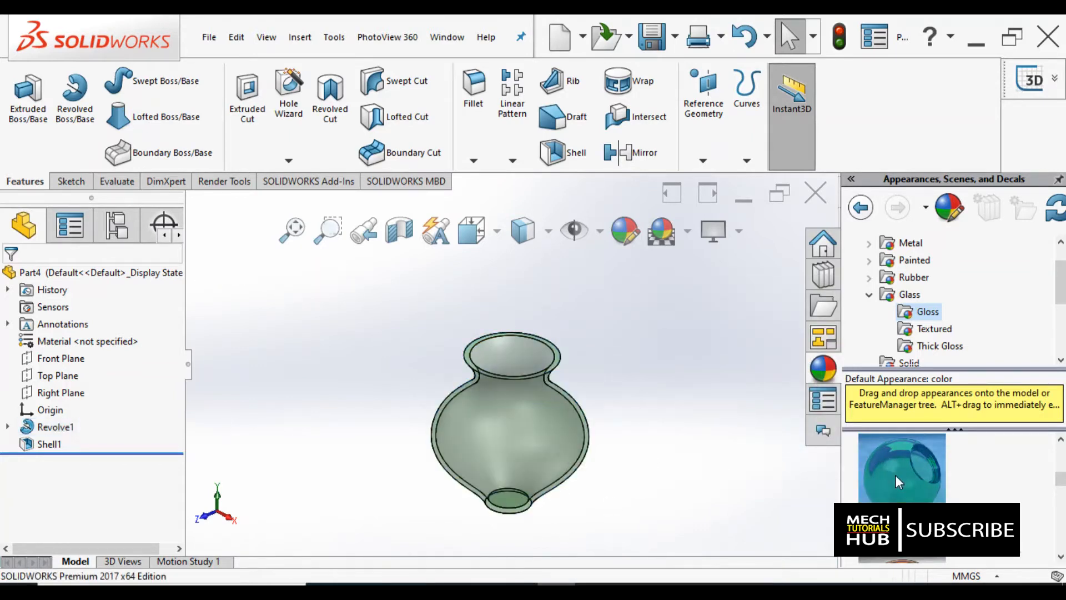
{"action": "left_click", "coordinate": [523, 371]}
{"action": "key", "text": "Escape"}
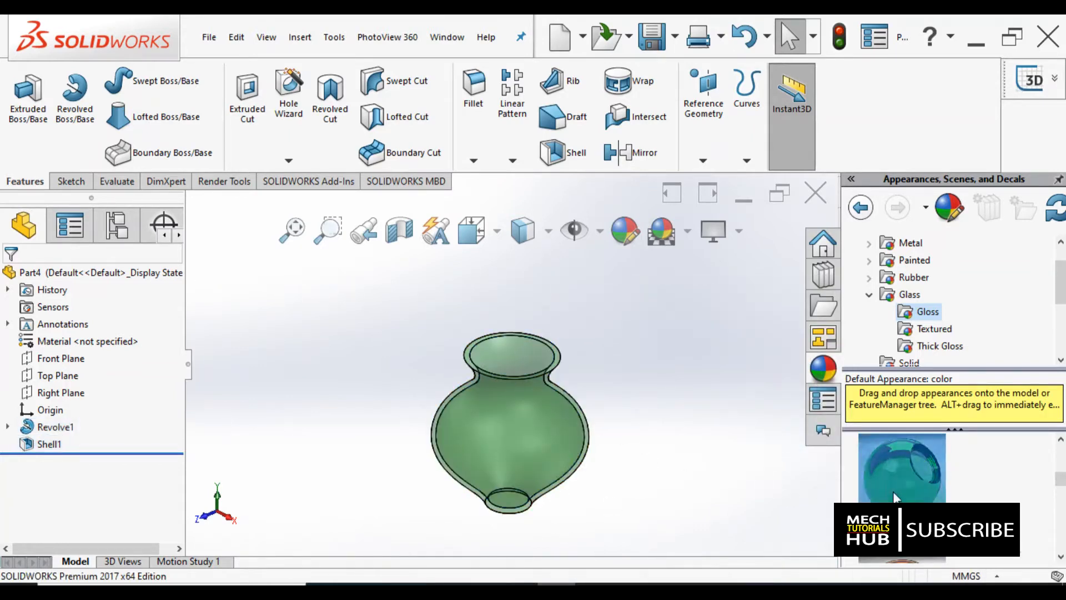
{"action": "middle_click_drag", "start_coordinate": [628, 438], "coordinate": [619, 375]}
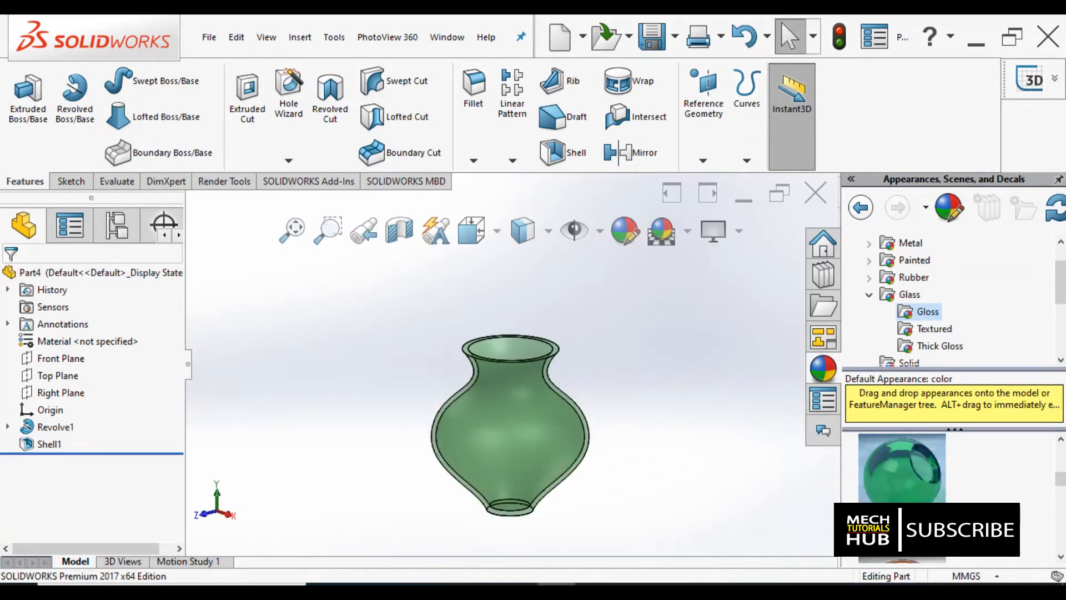
{"action": "left_click_drag", "start_coordinate": [1059, 483], "coordinate": [1060, 452]}
{"action": "left_click_drag", "start_coordinate": [683, 447], "coordinate": [569, 472]}
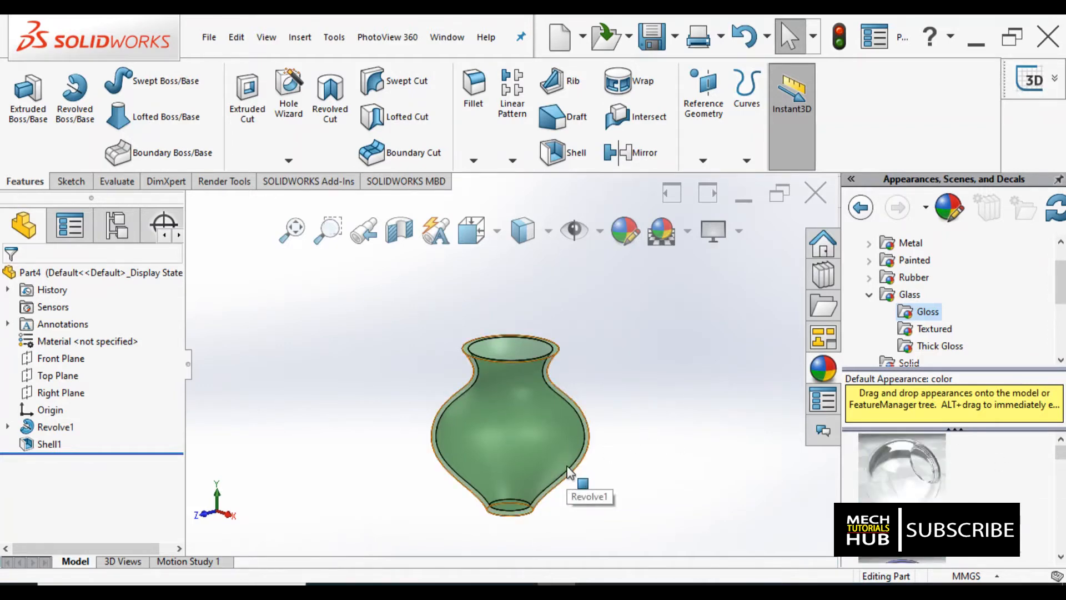
- Leave the Glass group and display the High Gloss appearances of the Plastic group
{"action": "left_click", "coordinate": [869, 295]}
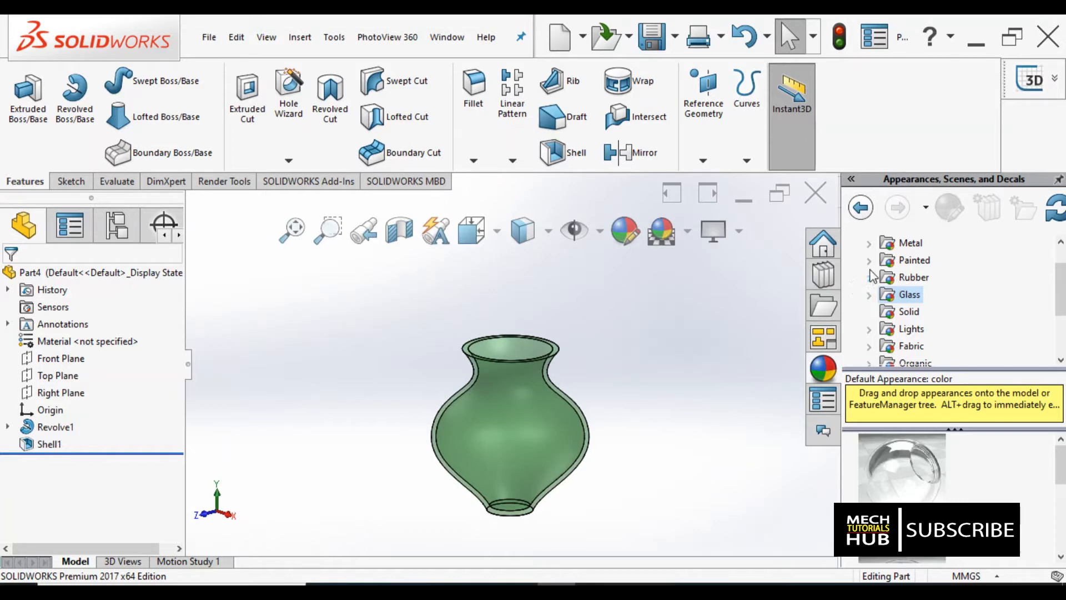
{"action": "scroll", "coordinate": [1062, 300], "scroll_direction": "up", "scroll_amount": 2}
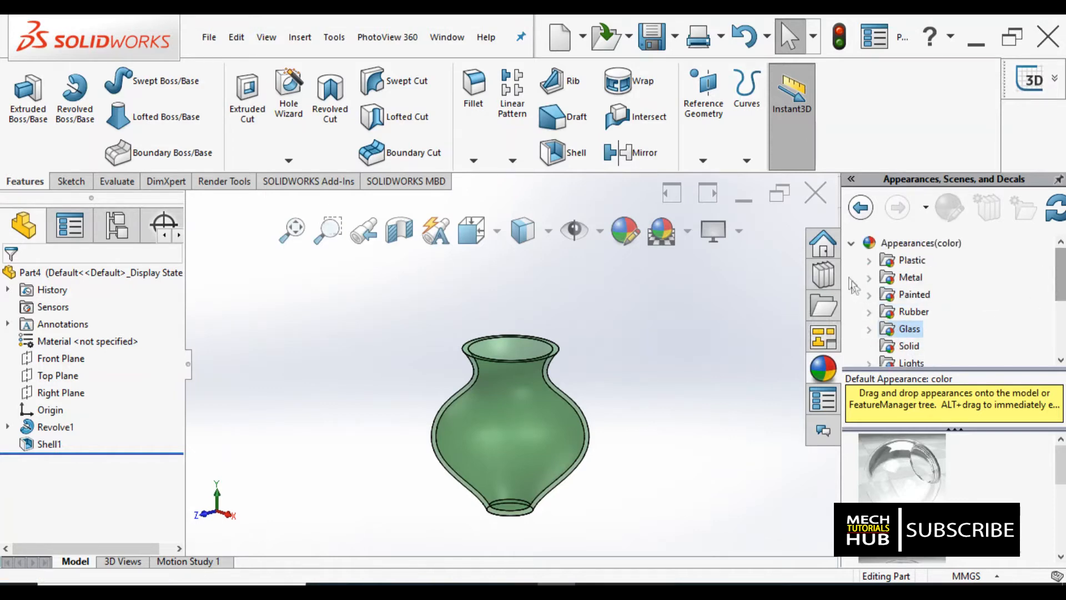
{"action": "left_click", "coordinate": [868, 260]}
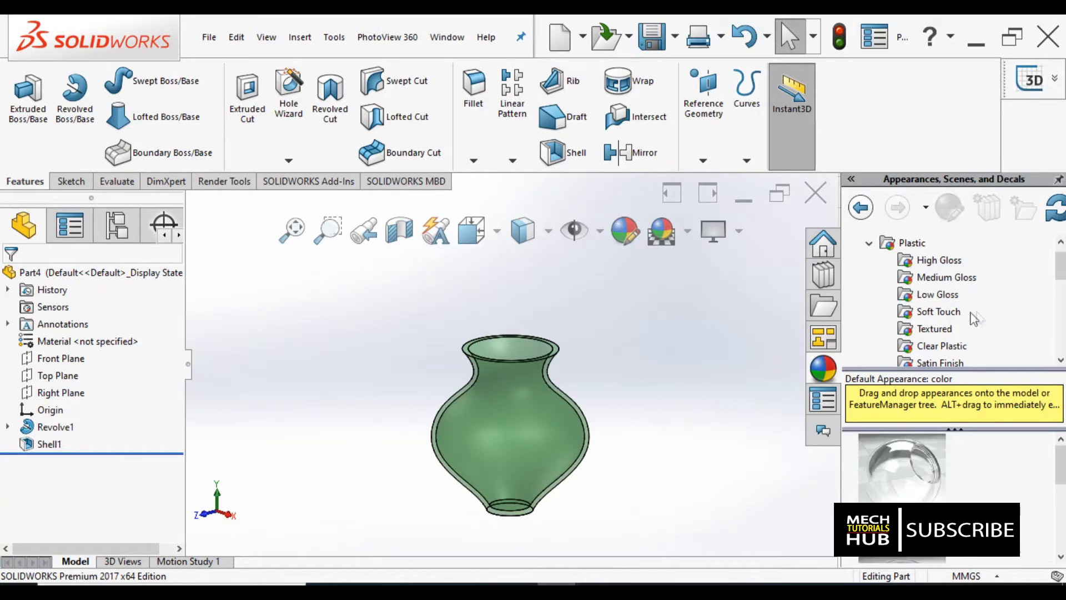
{"action": "scroll", "coordinate": [937, 339], "scroll_direction": "down", "scroll_amount": 1}
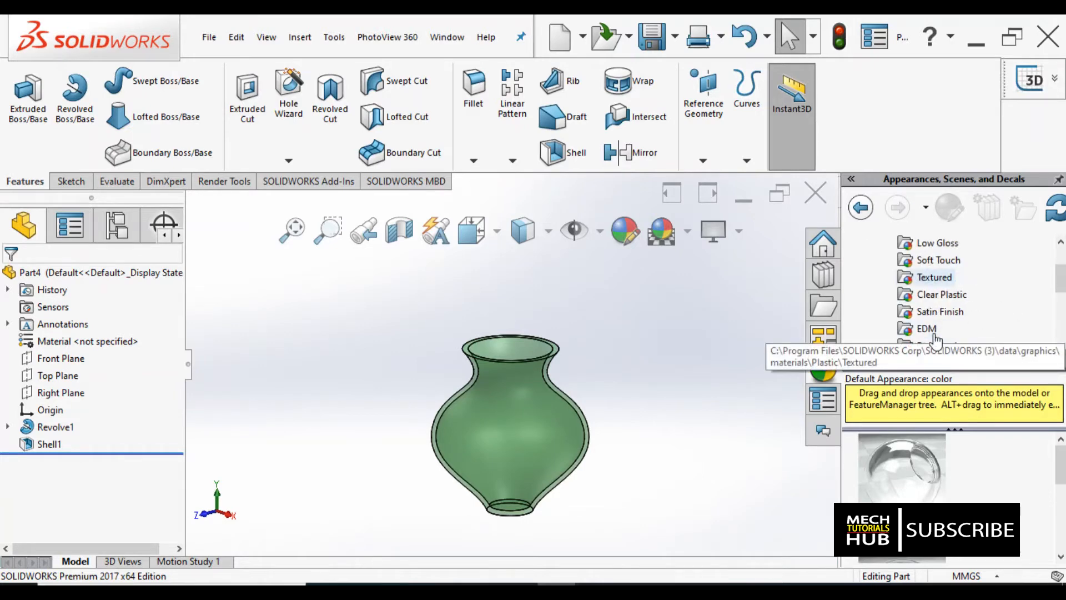
{"action": "scroll", "coordinate": [929, 317], "scroll_direction": "up", "scroll_amount": 1}
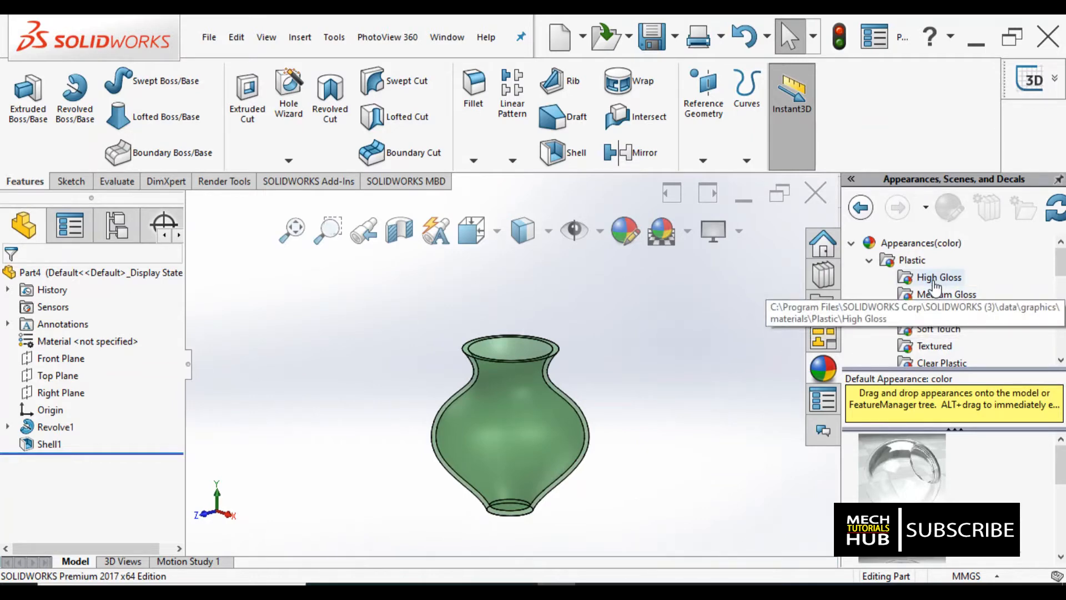
{"action": "left_click", "coordinate": [936, 285]}
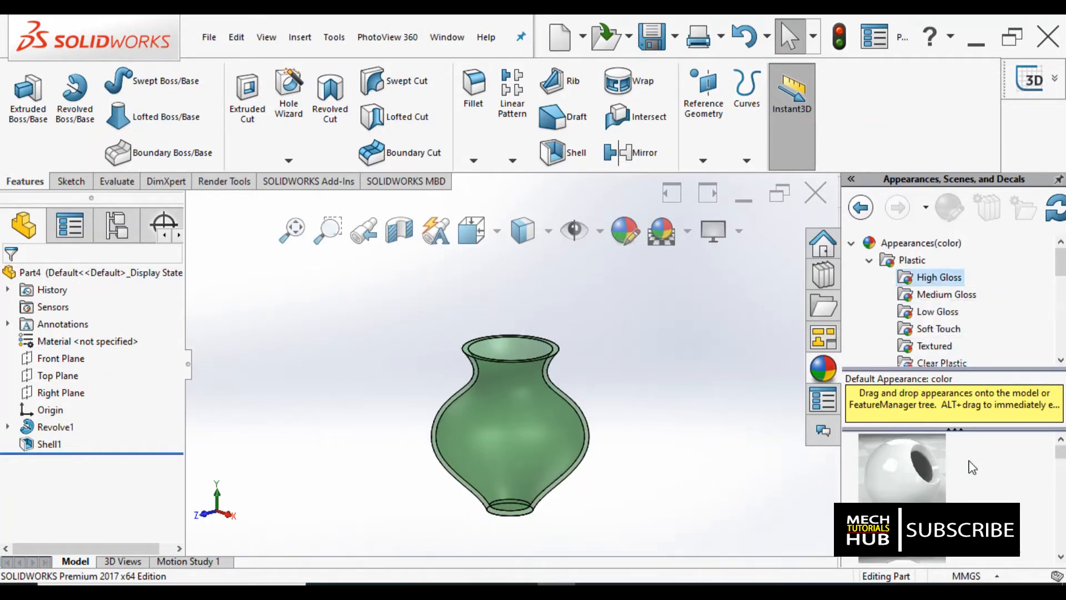
- Apply the black high gloss plastic appearance to the vase's outer surface
{"action": "mouse_move", "coordinate": [927, 500]}
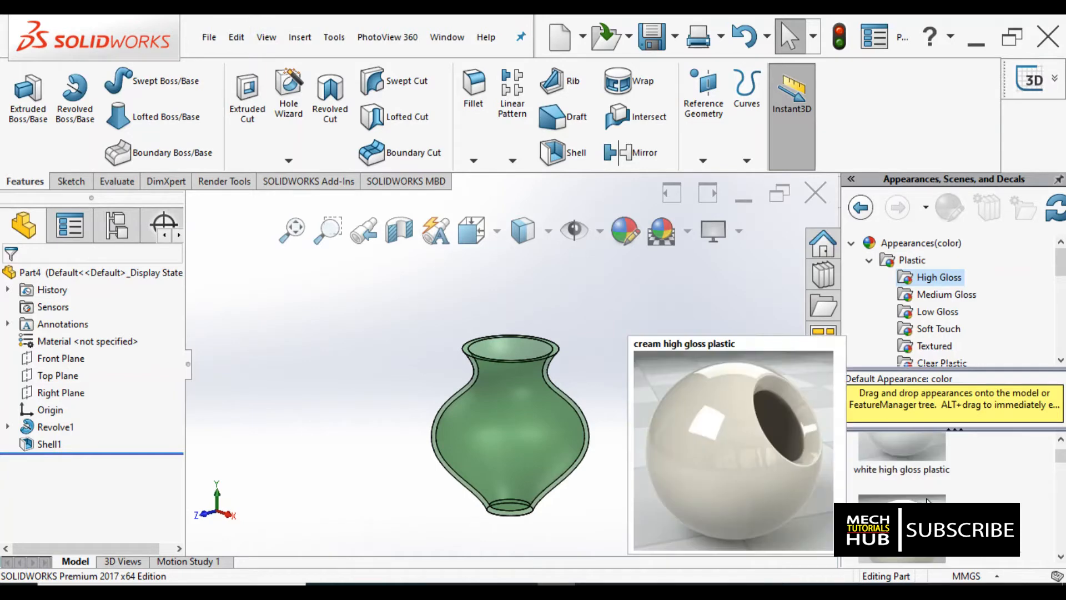
{"action": "scroll", "coordinate": [926, 501], "scroll_direction": "down", "scroll_amount": 6}
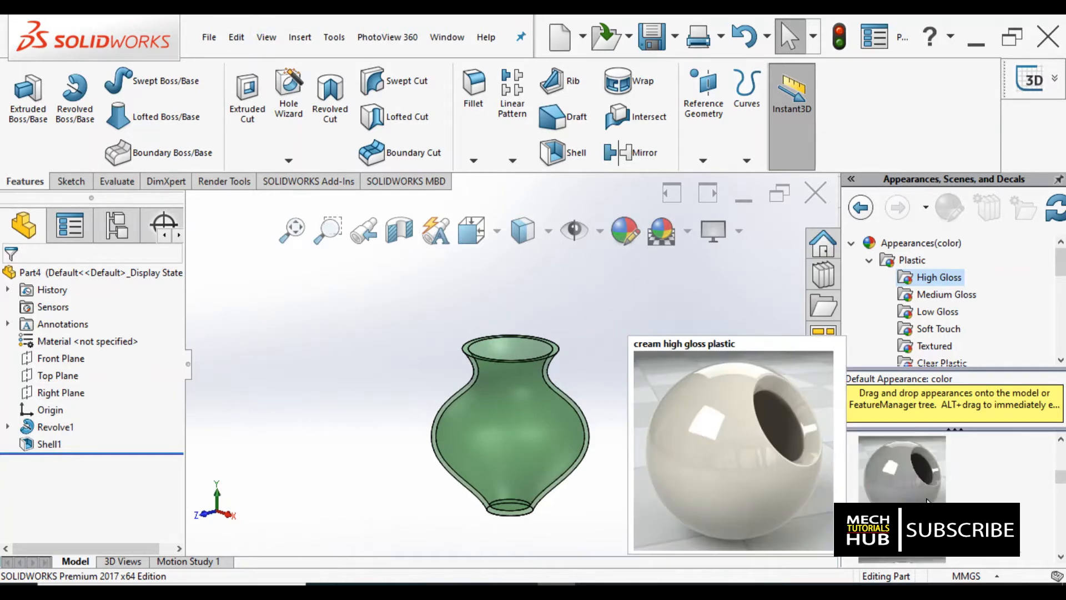
{"action": "scroll", "coordinate": [926, 500], "scroll_direction": "down", "scroll_amount": 2}
{"action": "scroll", "coordinate": [926, 500], "scroll_direction": "up", "scroll_amount": 2}
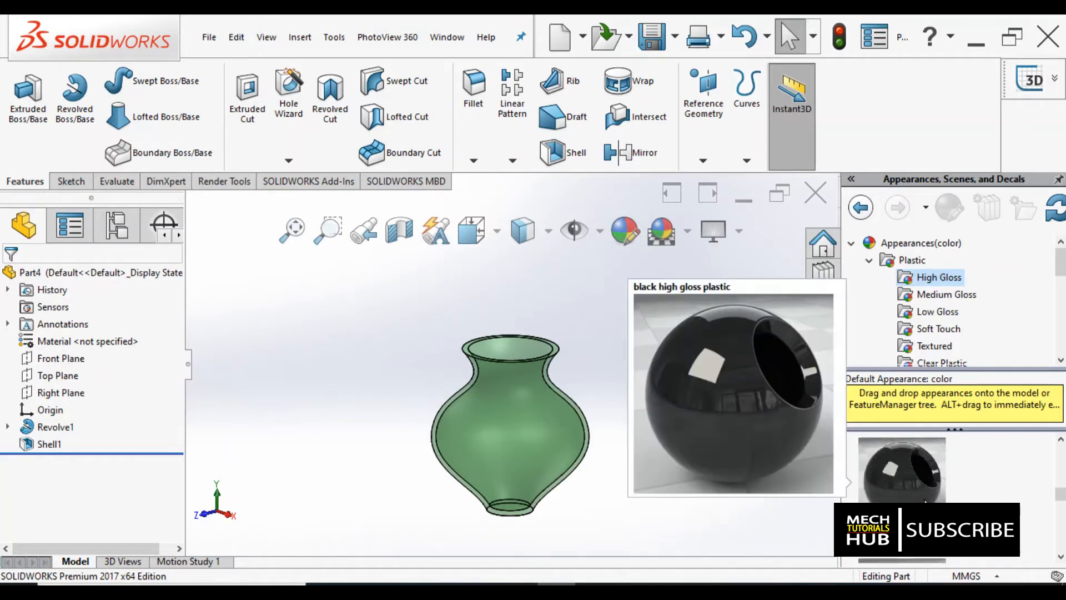
{"action": "left_click", "coordinate": [524, 469]}
{"action": "left_click_drag", "start_coordinate": [895, 495], "coordinate": [536, 489]}
{"action": "left_click", "coordinate": [503, 458]}
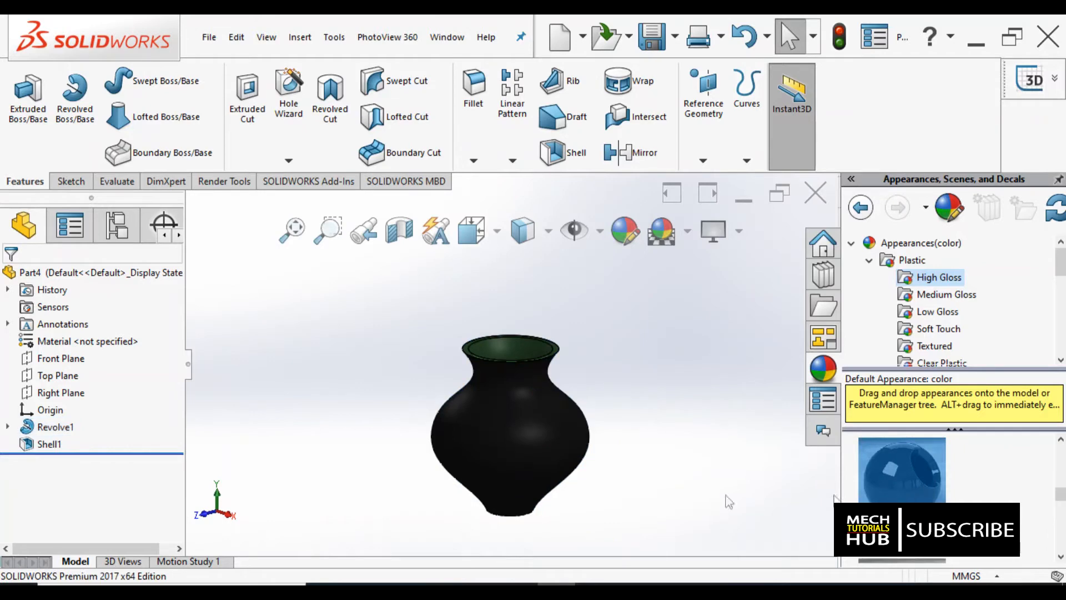
{"action": "middle_click_drag", "start_coordinate": [533, 383], "coordinate": [613, 466]}
{"action": "key", "text": "Escape"}
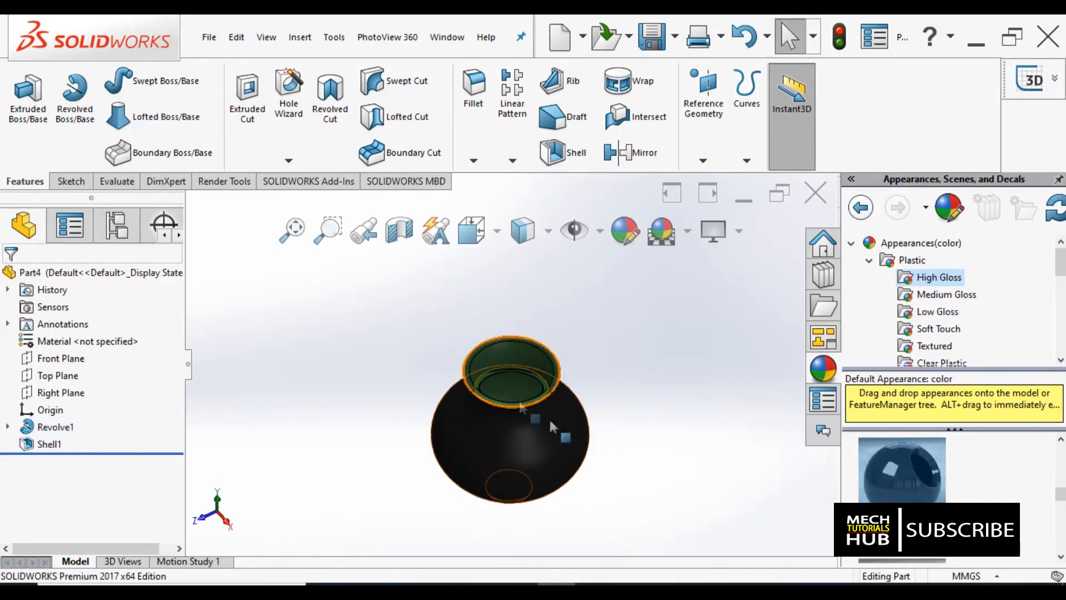
- Try to apply the yellow high gloss plastic appearance to the vase's inner surface through the mouth
{"action": "middle_click_drag", "start_coordinate": [571, 378], "coordinate": [572, 355]}
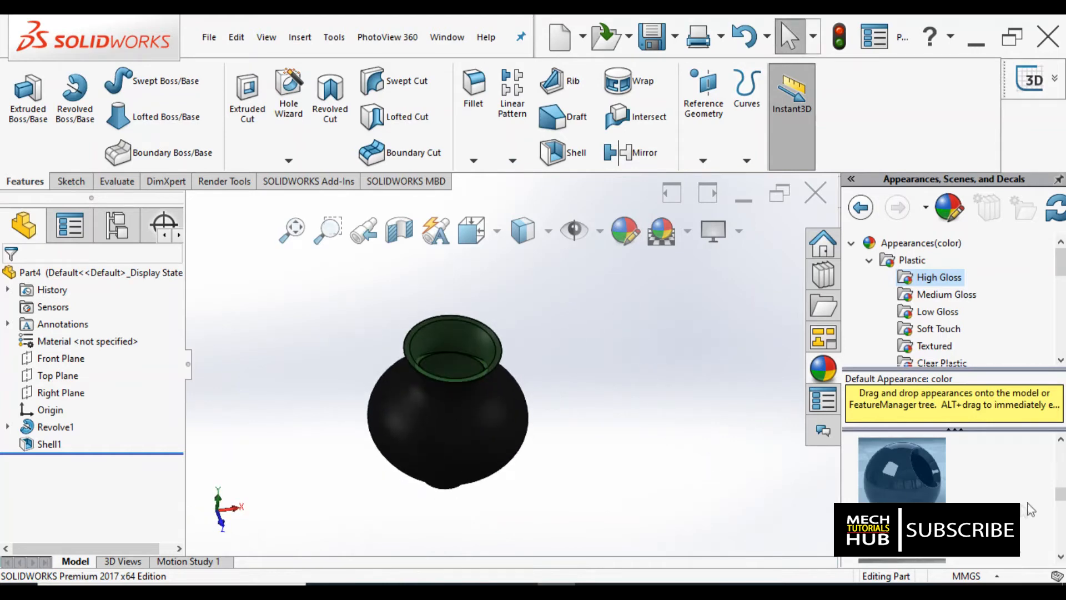
{"action": "left_click_drag", "start_coordinate": [1059, 502], "coordinate": [1060, 461]}
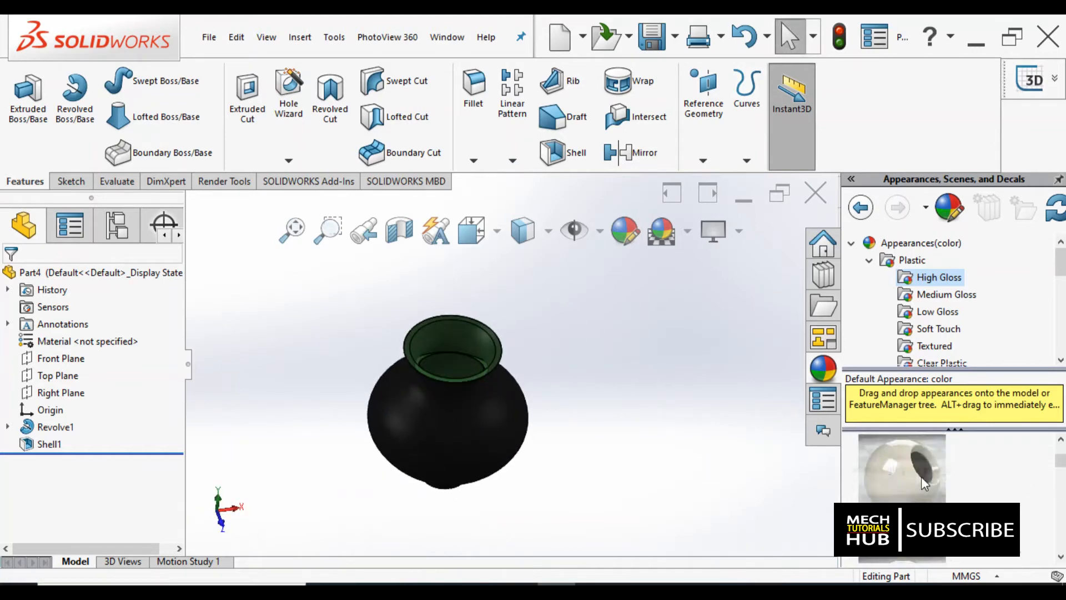
{"action": "scroll", "coordinate": [925, 498], "scroll_direction": "down", "scroll_amount": 3}
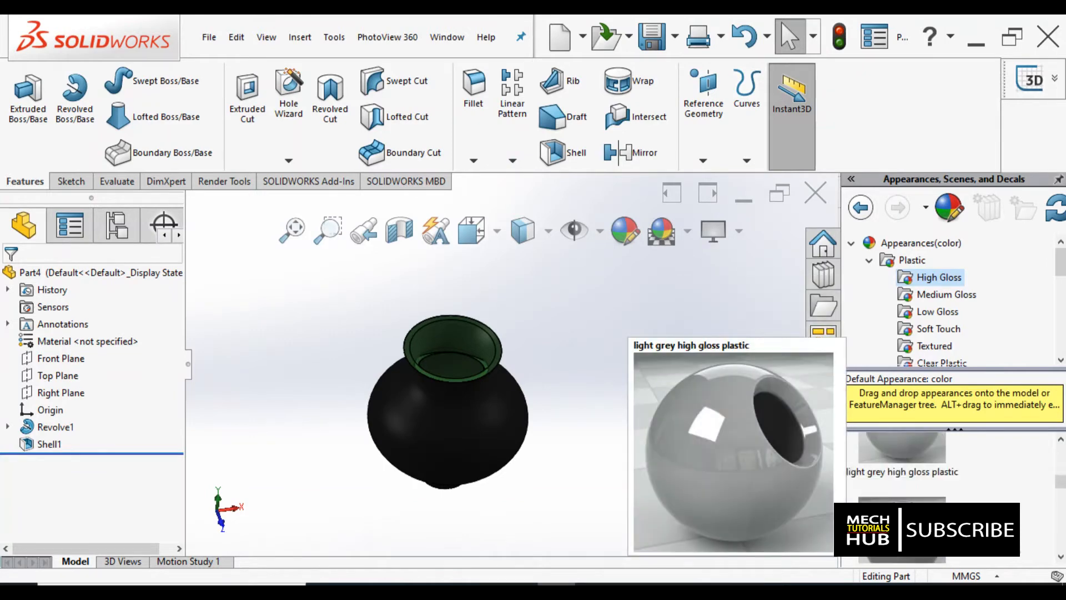
{"action": "scroll", "coordinate": [902, 478], "scroll_direction": "down", "scroll_amount": 4}
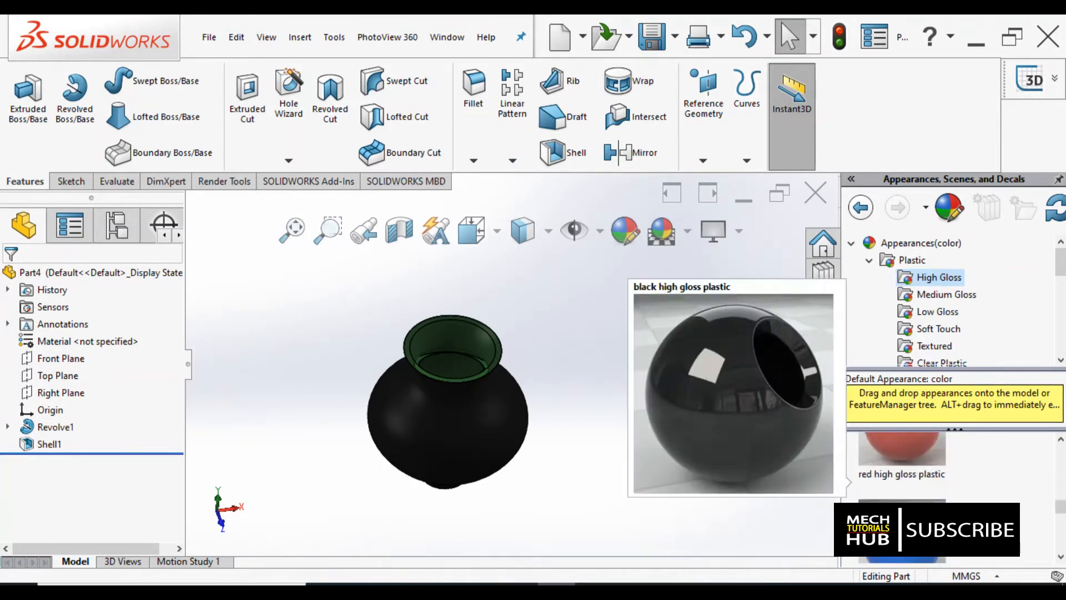
{"action": "scroll", "coordinate": [903, 477], "scroll_direction": "down", "scroll_amount": 3}
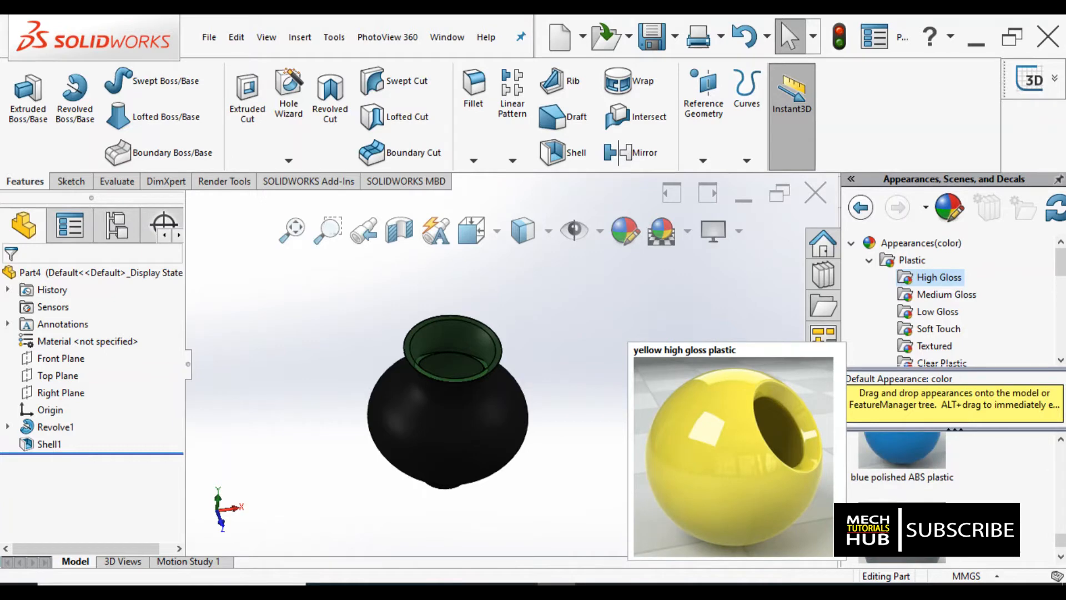
{"action": "scroll", "coordinate": [900, 499], "scroll_direction": "down", "scroll_amount": 3}
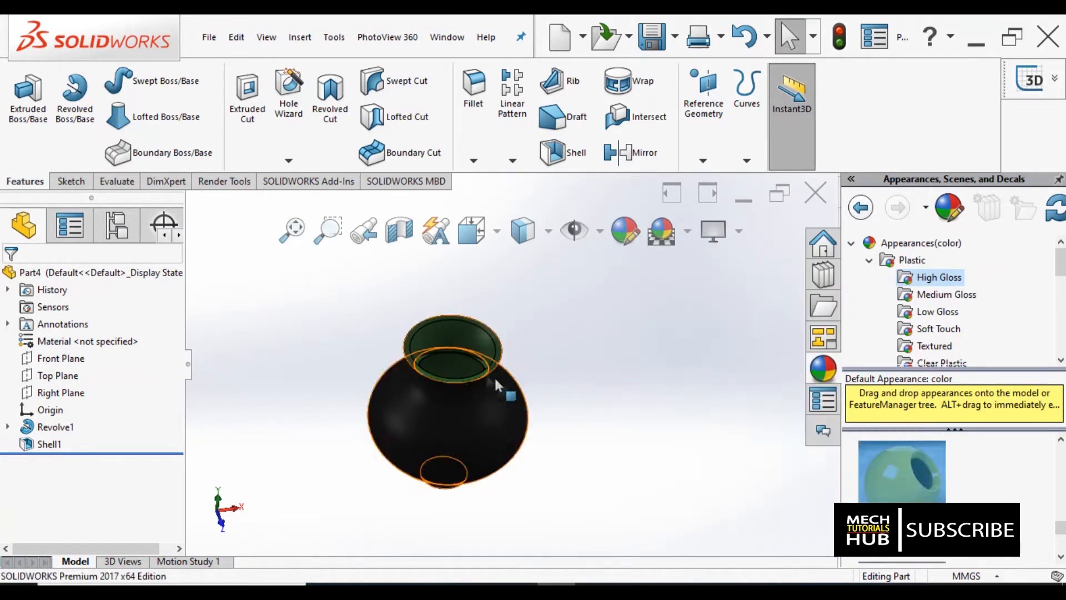
{"action": "left_click", "coordinate": [461, 336]}
{"action": "double_click", "coordinate": [912, 494]}
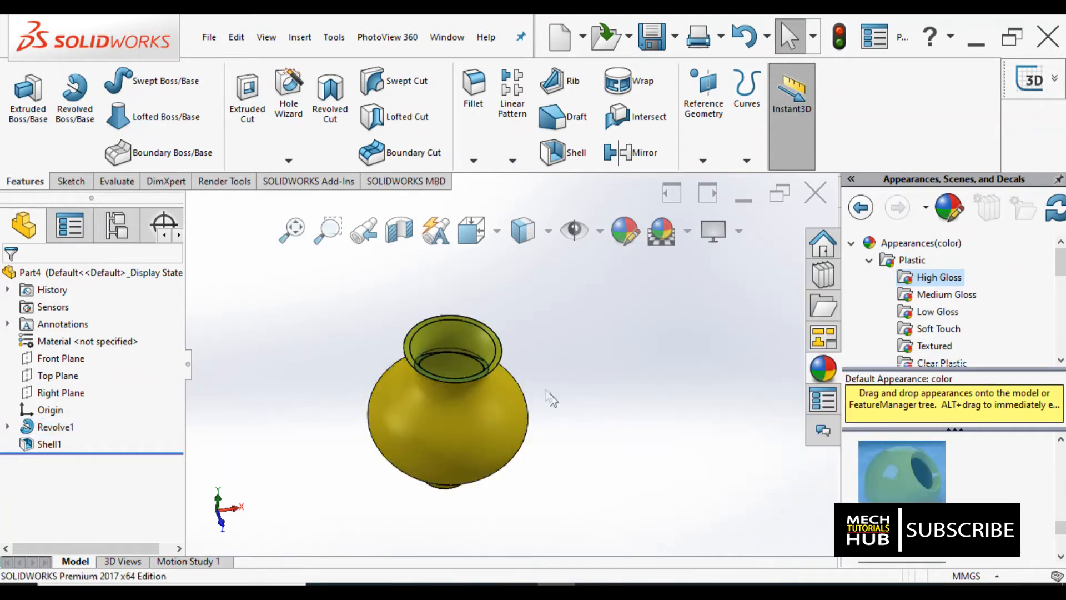
- Reapply the black high gloss plastic appearance to the vase's outer surface in place of yellow
{"action": "left_click", "coordinate": [453, 332]}
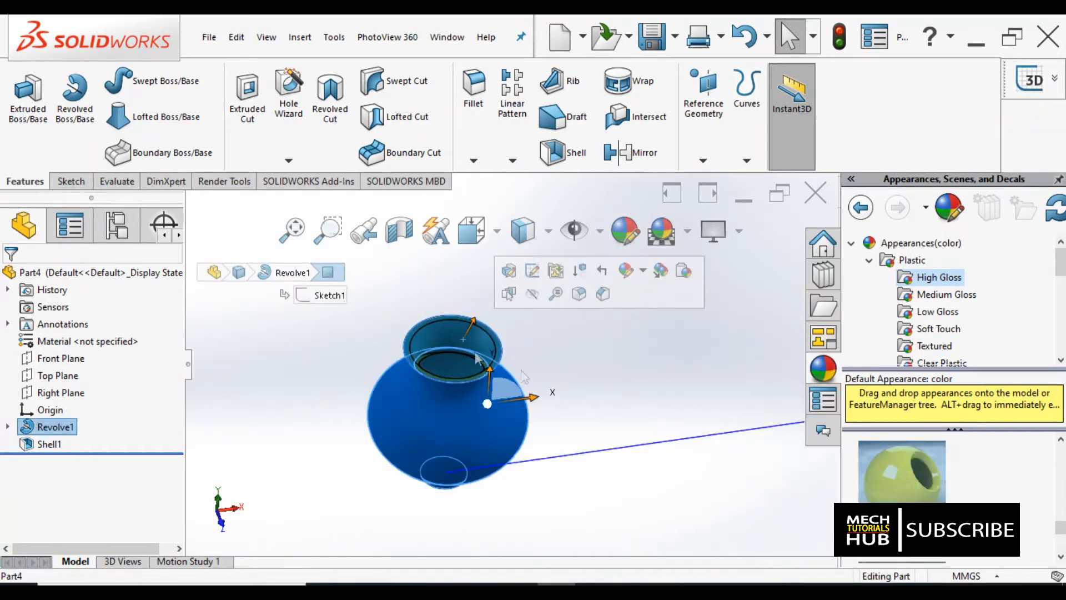
{"action": "left_click", "coordinate": [563, 441]}
{"action": "left_click", "coordinate": [477, 426]}
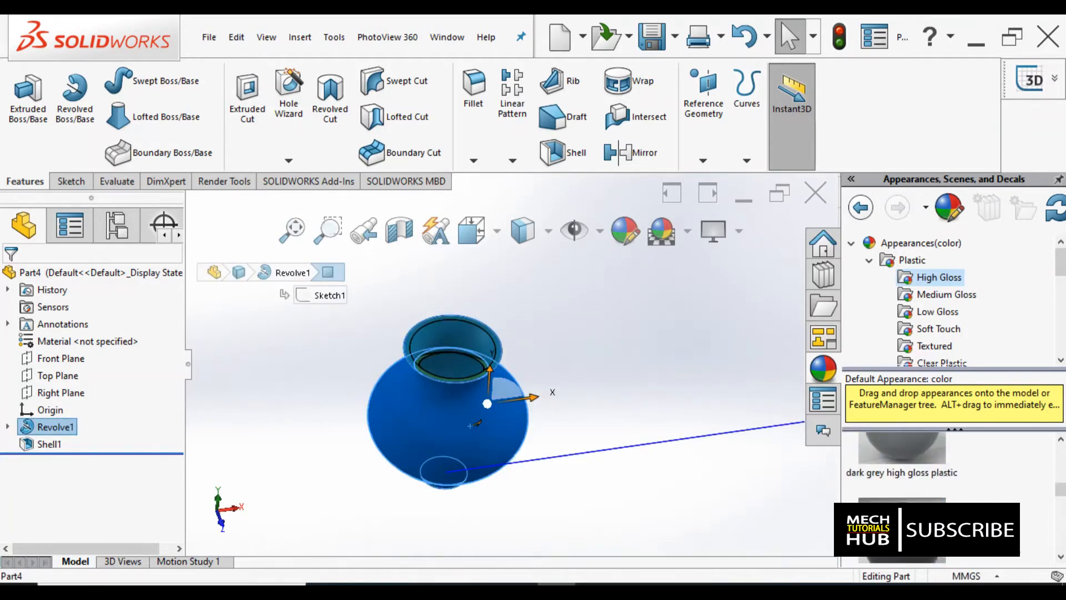
{"action": "left_click_drag", "start_coordinate": [476, 423], "coordinate": [476, 424]}
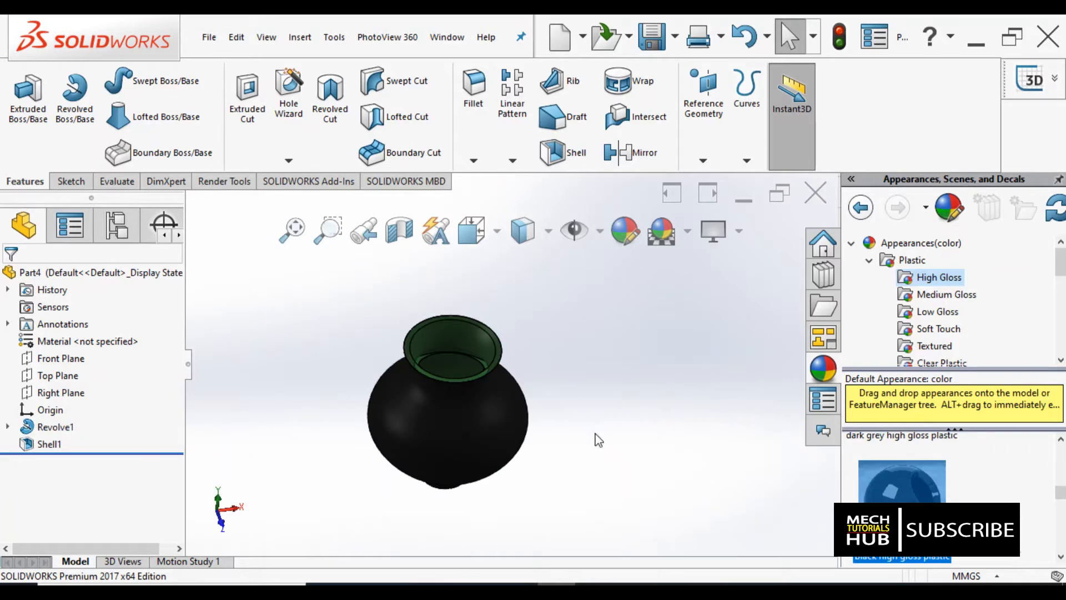
- Try again to apply yellow high gloss plastic inside the vase's neck from another viewing angle
{"action": "middle_click_drag", "start_coordinate": [598, 441], "coordinate": [434, 381]}
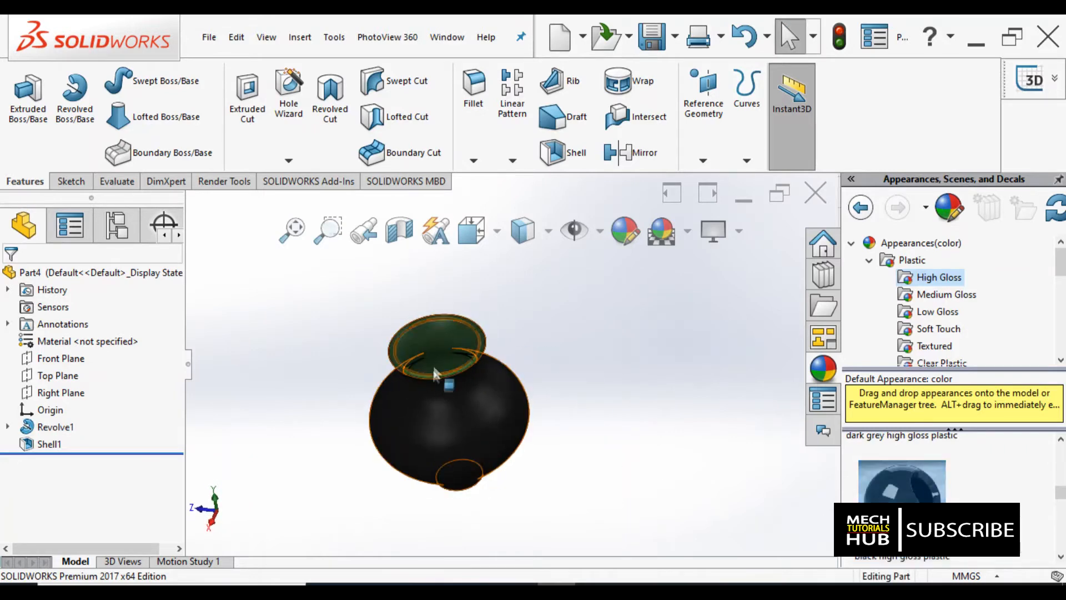
{"action": "left_click", "coordinate": [439, 338]}
{"action": "left_click", "coordinate": [575, 442]}
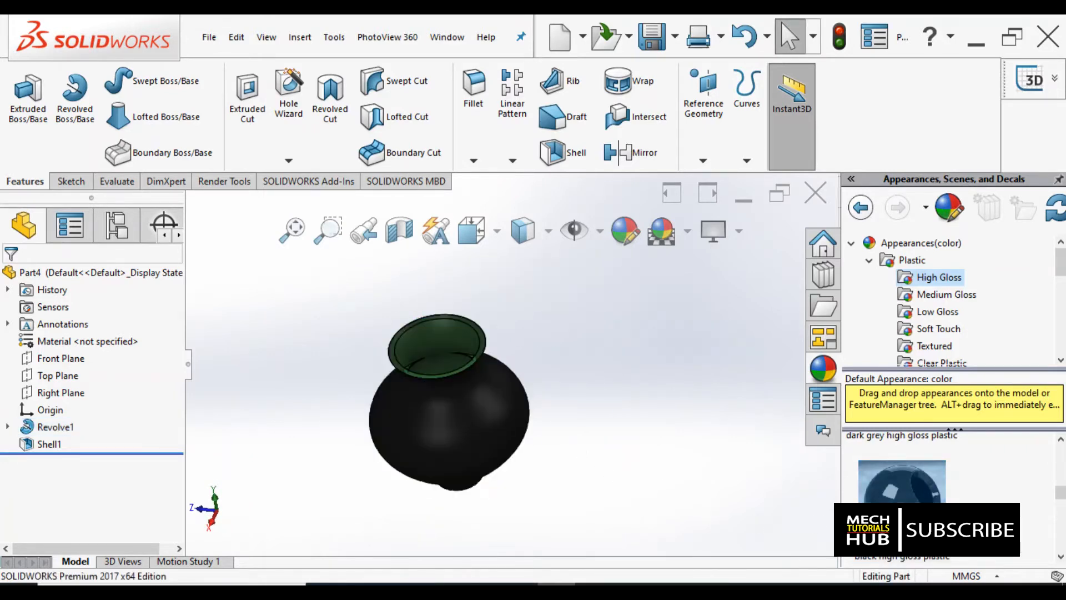
{"action": "scroll", "coordinate": [944, 488], "scroll_direction": "down", "scroll_amount": 3}
{"action": "scroll", "coordinate": [902, 478], "scroll_direction": "down", "scroll_amount": 3}
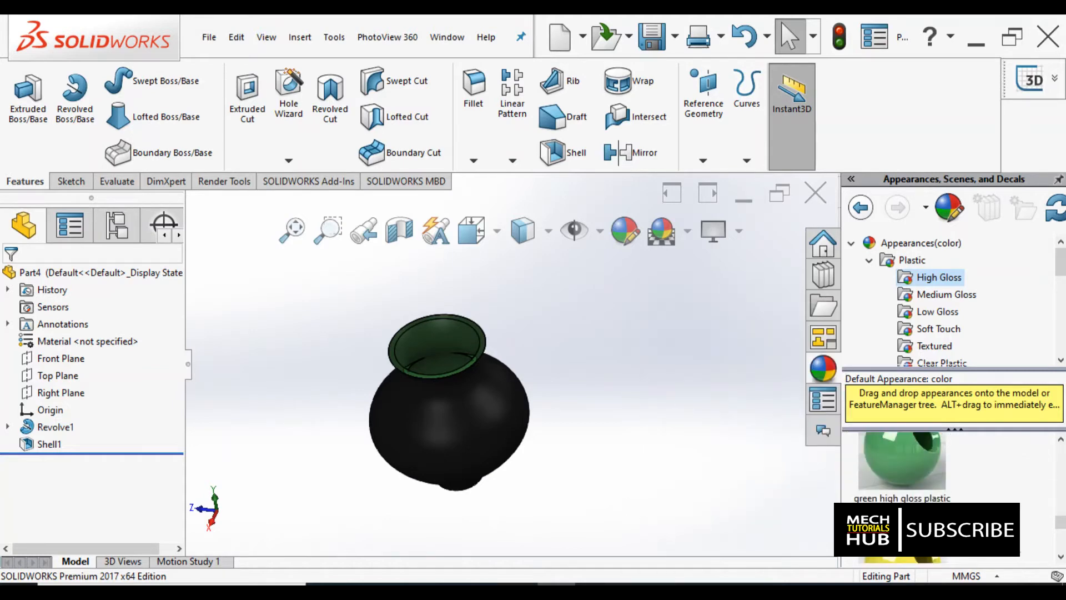
{"action": "left_click_drag", "start_coordinate": [902, 488], "coordinate": [435, 345]}
{"action": "left_click", "coordinate": [436, 347]}
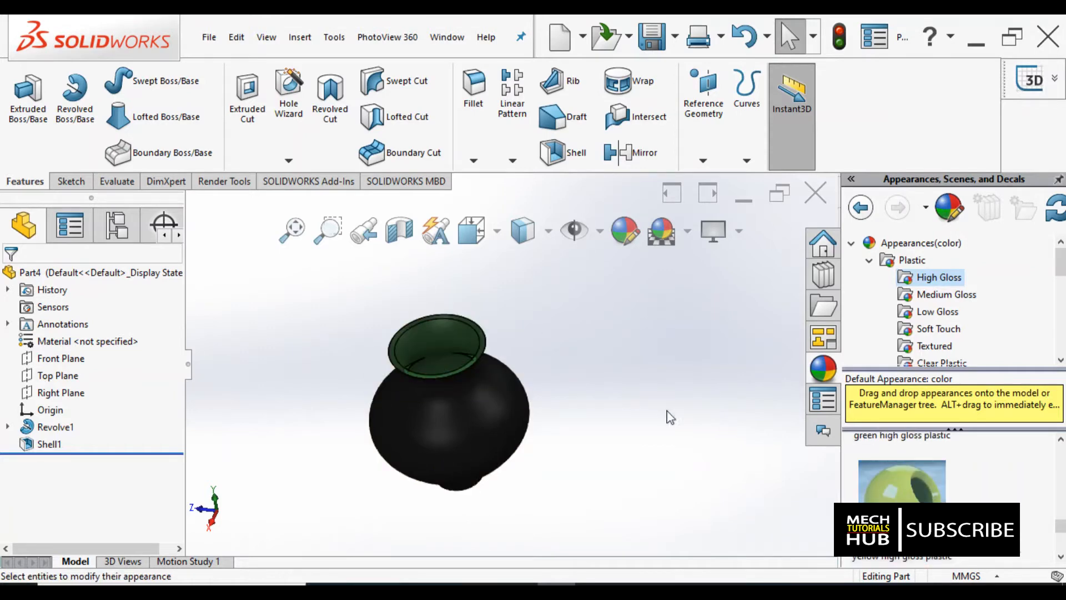
- Apply the yellow high gloss plastic appearance to the ring-shaped rim face at the vase's mouth
{"action": "scroll", "coordinate": [435, 376], "scroll_direction": "down", "scroll_amount": 5}
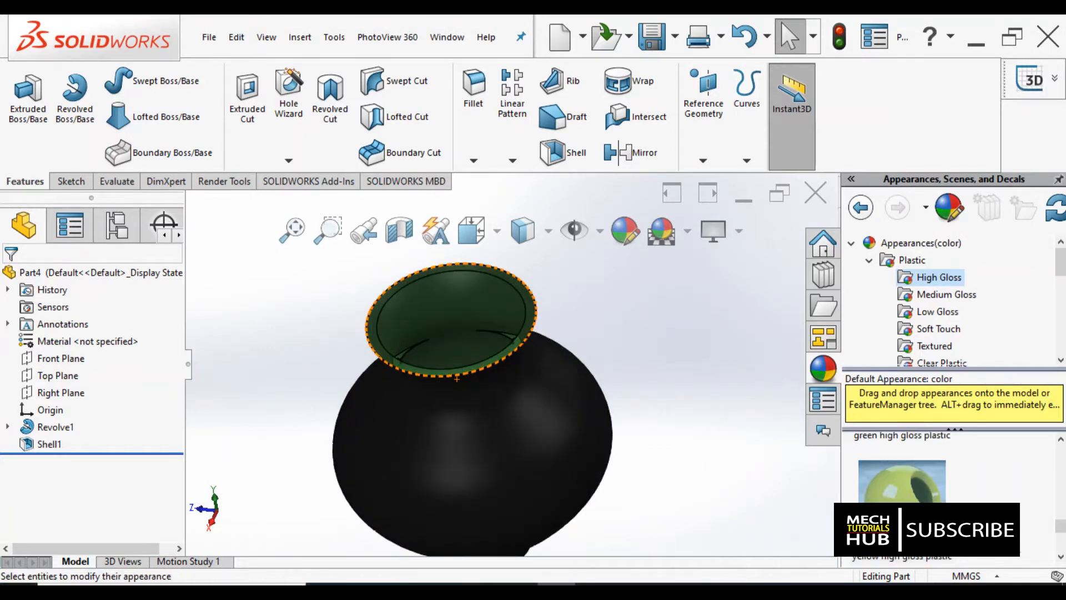
{"action": "left_click", "coordinate": [487, 307]}
{"action": "left_click", "coordinate": [737, 420]}
{"action": "left_click", "coordinate": [519, 335]}
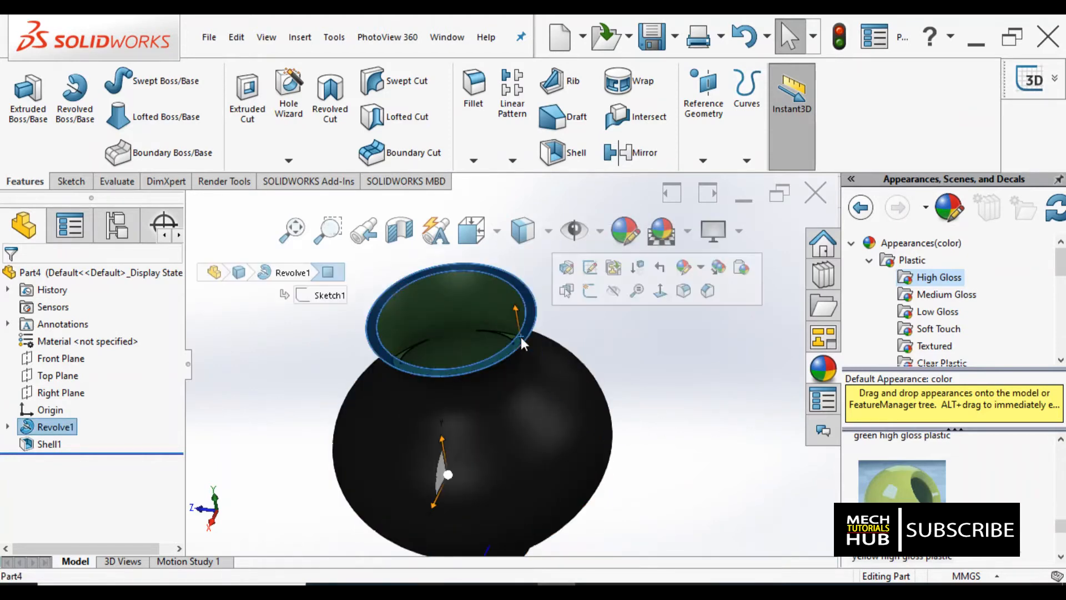
{"action": "double_click", "coordinate": [902, 514]}
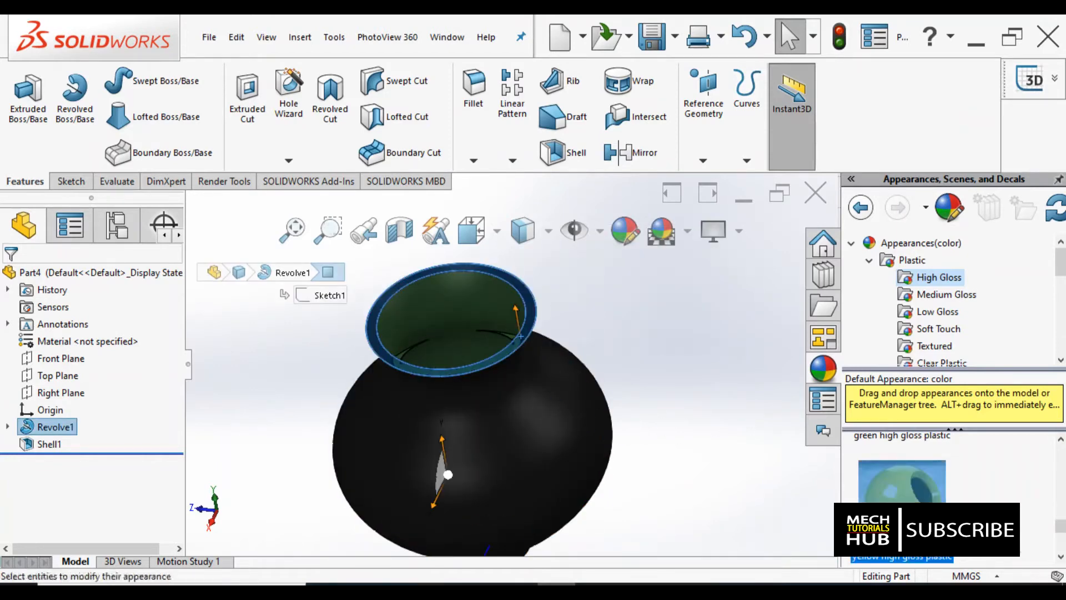
{"action": "left_click", "coordinate": [730, 462]}
- Examine the surfaces inside the vase's mouth by viewing from above and selecting the inner faces
{"action": "middle_click_drag", "start_coordinate": [678, 391], "coordinate": [513, 438]}
{"action": "left_click", "coordinate": [526, 447]}
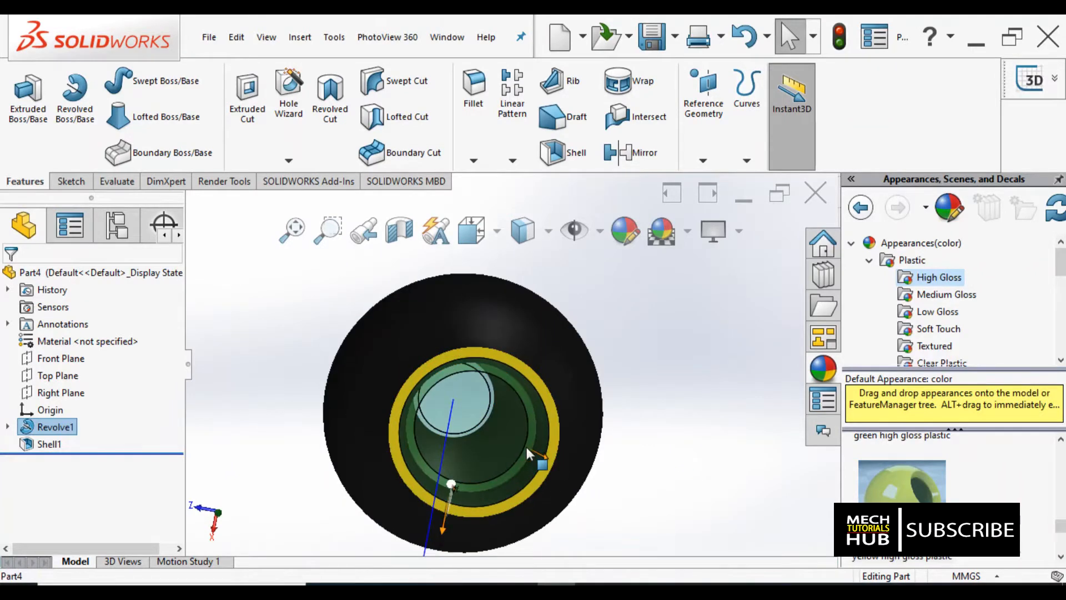
{"action": "scroll", "coordinate": [655, 423], "scroll_direction": "up", "scroll_amount": 3}
{"action": "left_click", "coordinate": [656, 429]}
{"action": "middle_click_drag", "start_coordinate": [655, 430], "coordinate": [510, 375]}
{"action": "left_click", "coordinate": [497, 364]}
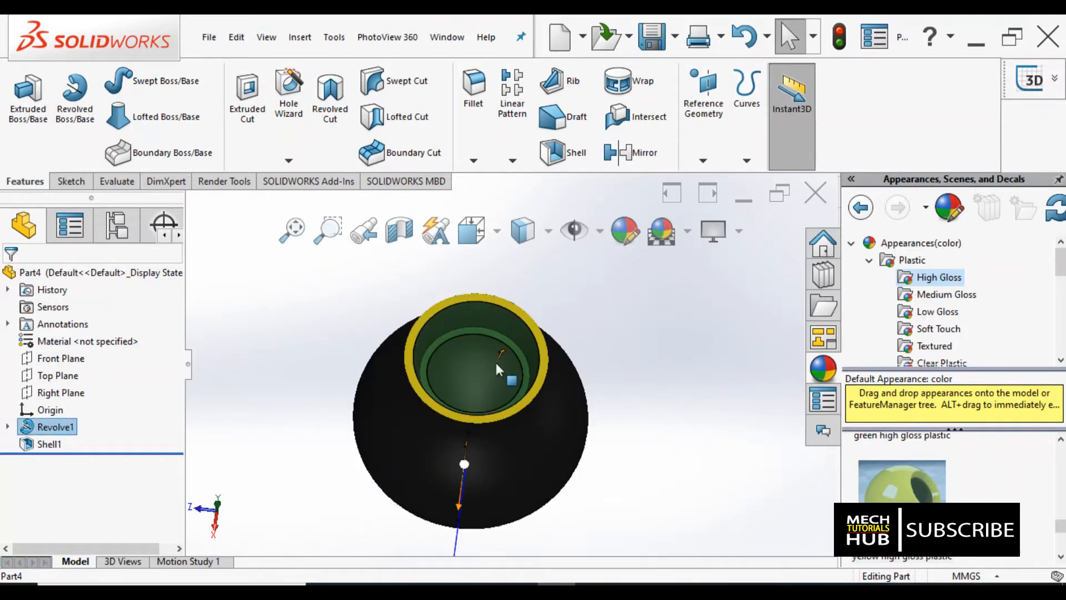
{"action": "left_click", "coordinate": [594, 427]}
{"action": "left_click", "coordinate": [490, 365]}
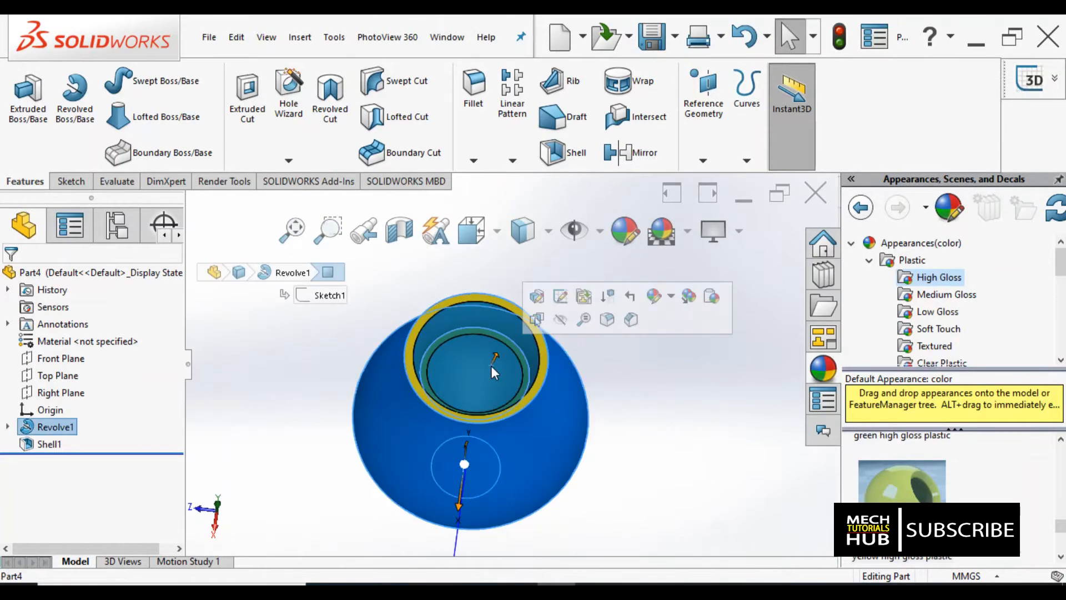
{"action": "left_click", "coordinate": [598, 448]}
- Try to apply the yellow high gloss plastic appearance to the inner surface seen through the yellow rim
{"action": "left_click", "coordinate": [464, 370]}
{"action": "left_click", "coordinate": [666, 442]}
{"action": "left_click", "coordinate": [897, 519]}
{"action": "left_click_drag", "start_coordinate": [897, 519], "coordinate": [502, 388]}
{"action": "left_click", "coordinate": [538, 384]}
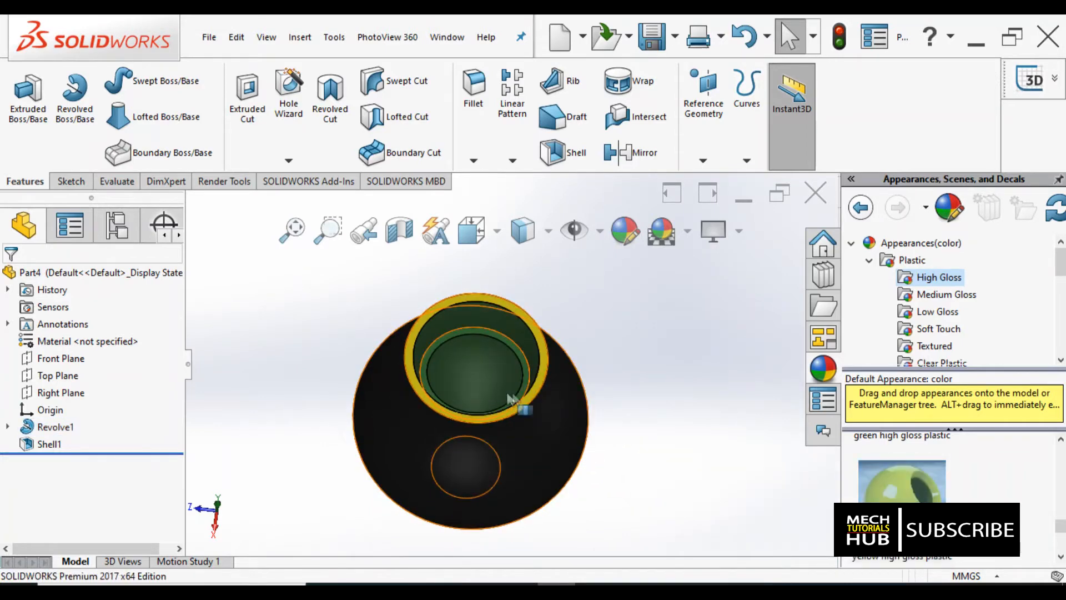
{"action": "left_click", "coordinate": [488, 381]}
{"action": "left_click", "coordinate": [634, 444]}
- Examine the vase's body, rim and interior appearances from several angles and distances
{"action": "mouse_move", "coordinate": [570, 435]}
{"action": "middle_mouse_down"}
{"action": "mouse_move", "coordinate": [584, 326]}
{"action": "mouse_move", "coordinate": [569, 417]}
{"action": "middle_mouse_up"}
{"action": "scroll", "coordinate": [618, 452], "scroll_direction": "up", "scroll_amount": 5}
{"action": "scroll", "coordinate": [538, 352], "scroll_direction": "down", "scroll_amount": 4}
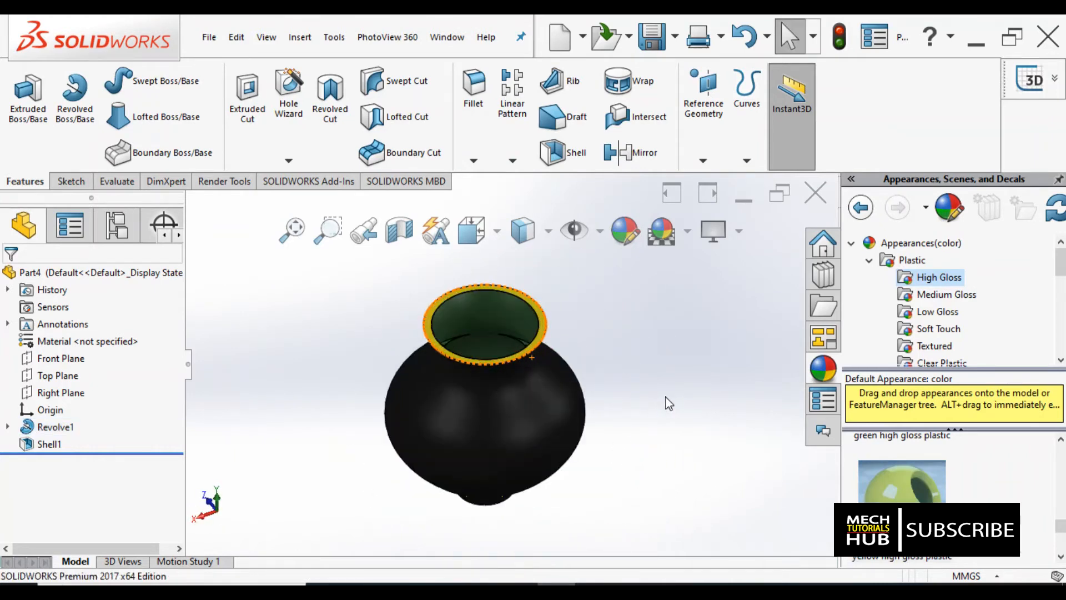
{"action": "middle_click_drag", "start_coordinate": [535, 493], "coordinate": [654, 448]}
{"action": "scroll", "coordinate": [544, 328], "scroll_direction": "down", "scroll_amount": 5}
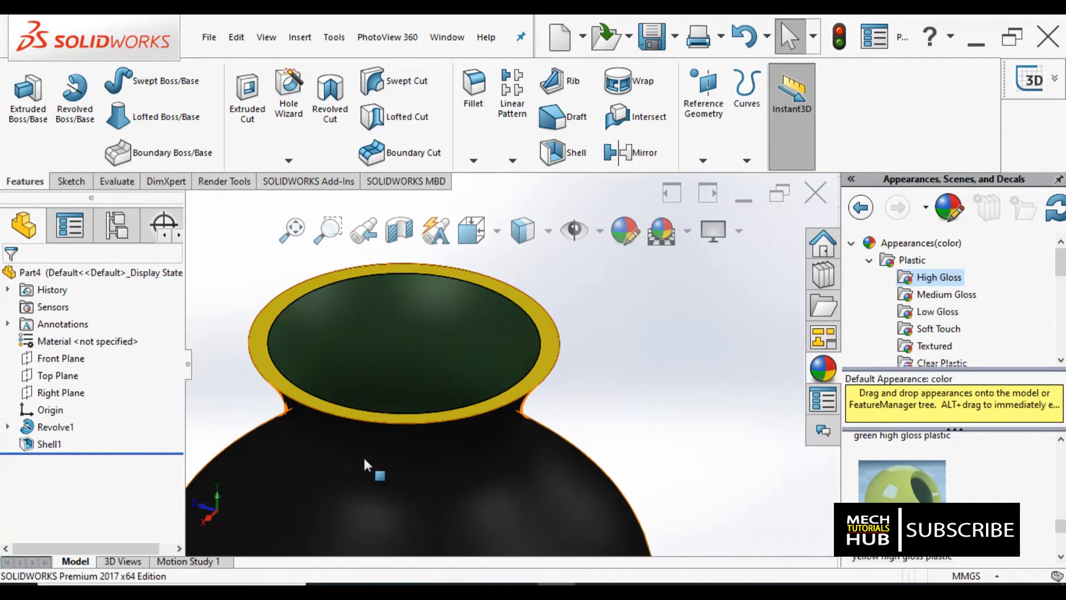
{"action": "scroll", "coordinate": [516, 383], "scroll_direction": "up", "scroll_amount": 3}
{"action": "scroll", "coordinate": [622, 400], "scroll_direction": "up", "scroll_amount": 5}
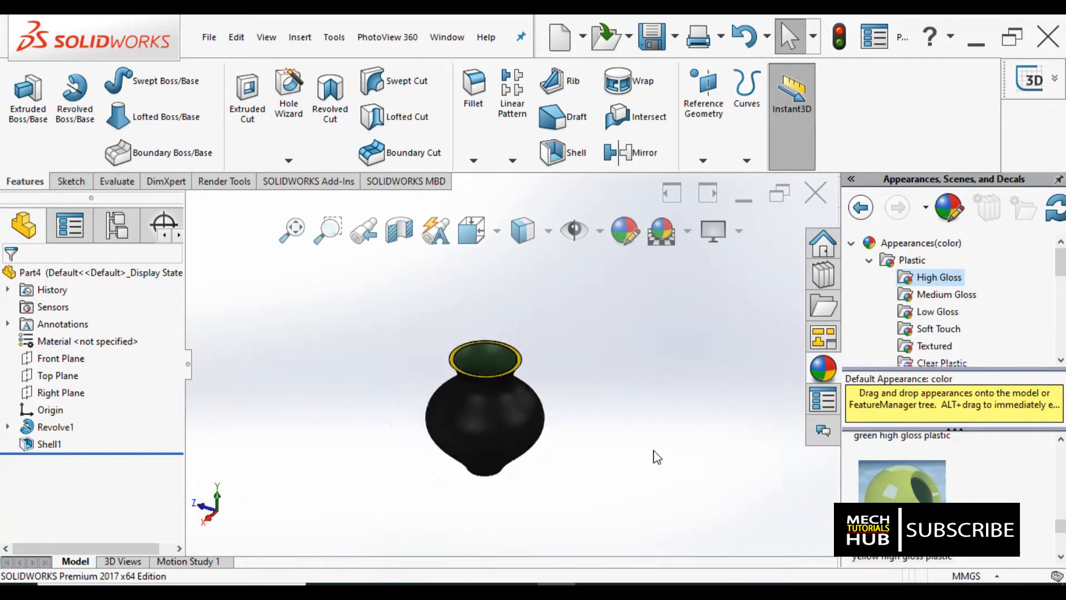
{"action": "scroll", "coordinate": [337, 381], "scroll_direction": "down", "scroll_amount": 4}
{"action": "scroll", "coordinate": [672, 389], "scroll_direction": "down", "scroll_amount": 3}
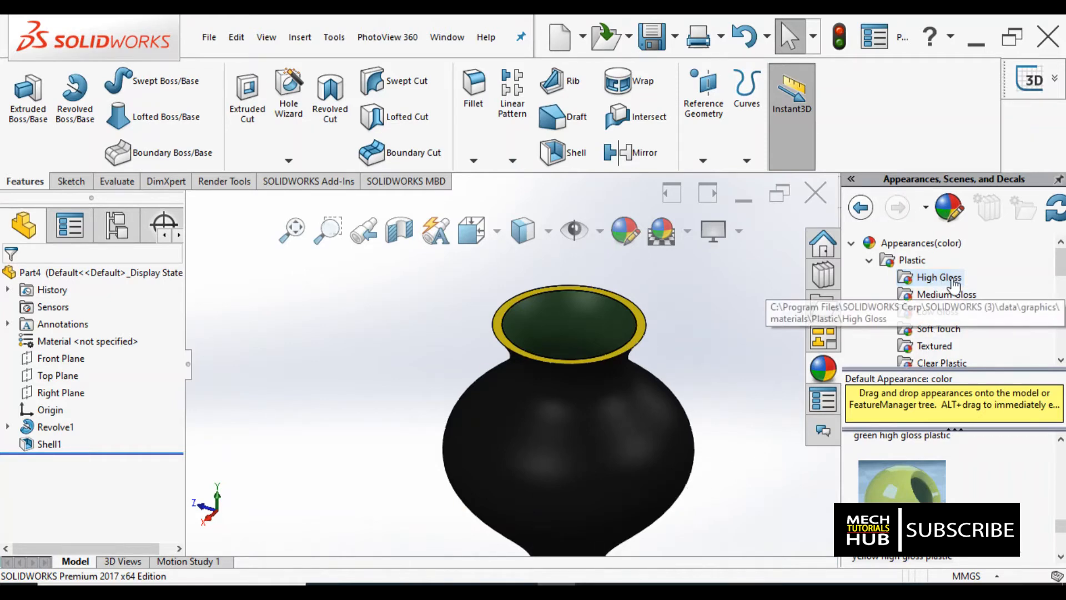
{"action": "scroll", "coordinate": [749, 408], "scroll_direction": "up", "scroll_amount": 3}
{"action": "scroll", "coordinate": [672, 408], "scroll_direction": "down", "scroll_amount": 2}
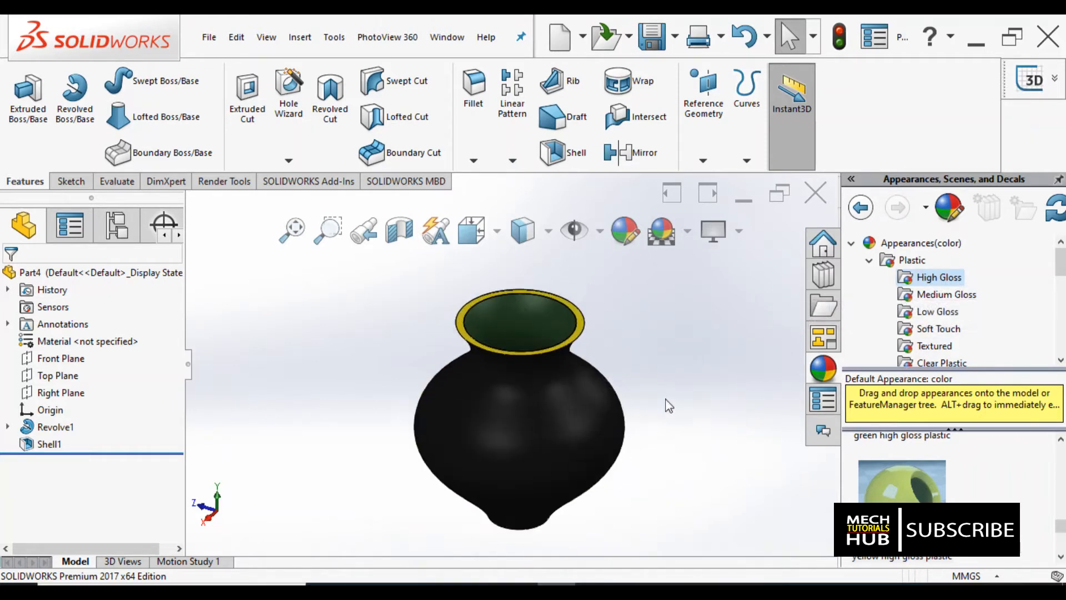
{"action": "scroll", "coordinate": [665, 400], "scroll_direction": "up", "scroll_amount": 1}
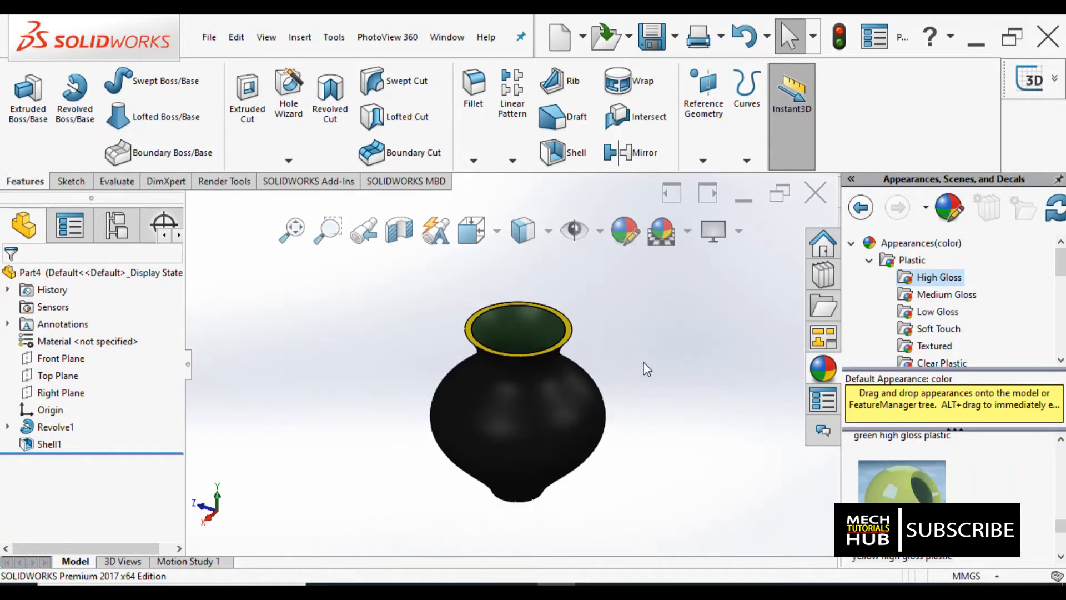
- Open the PhotoView 360 options and enable dynamic help for the settings
{"action": "left_click", "coordinate": [223, 181]}
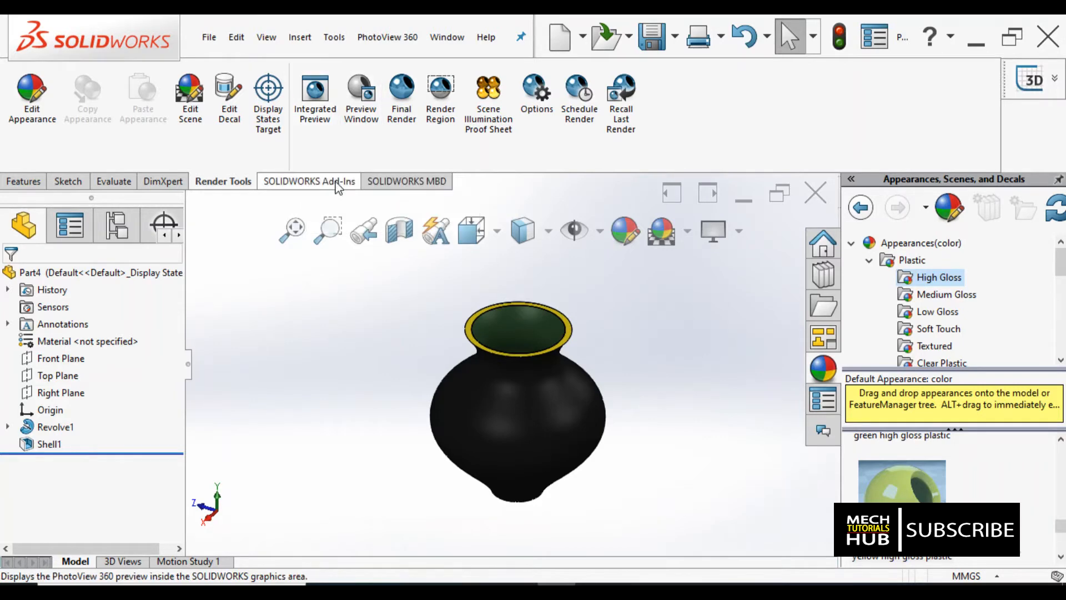
{"action": "left_click", "coordinate": [533, 138]}
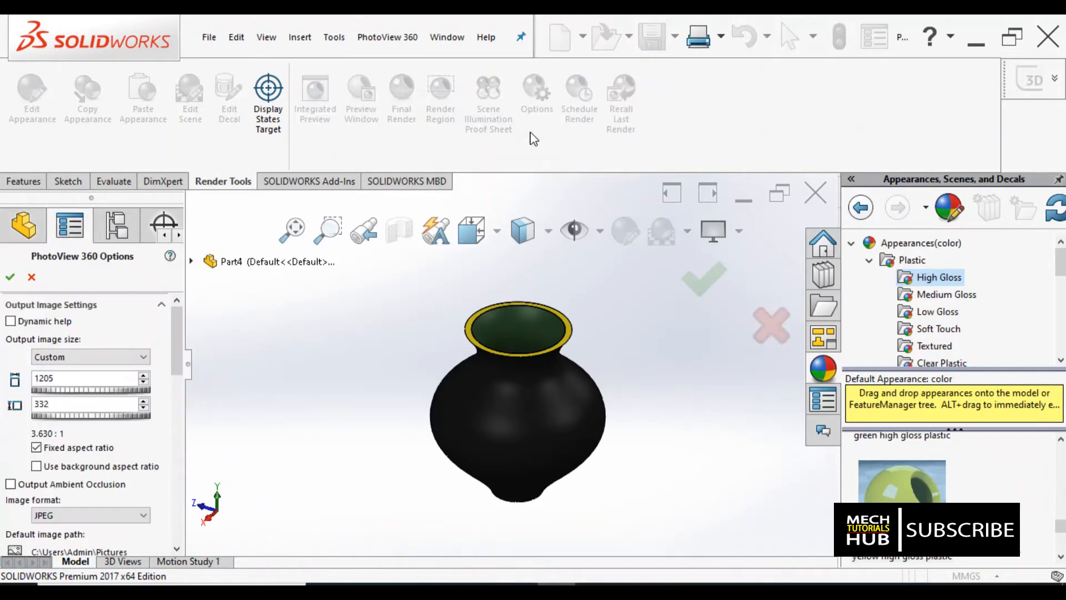
{"action": "mouse_move", "coordinate": [177, 368]}
{"action": "left_mouse_down"}
{"action": "mouse_move", "coordinate": [178, 537]}
{"action": "mouse_move", "coordinate": [177, 355]}
{"action": "left_mouse_up"}
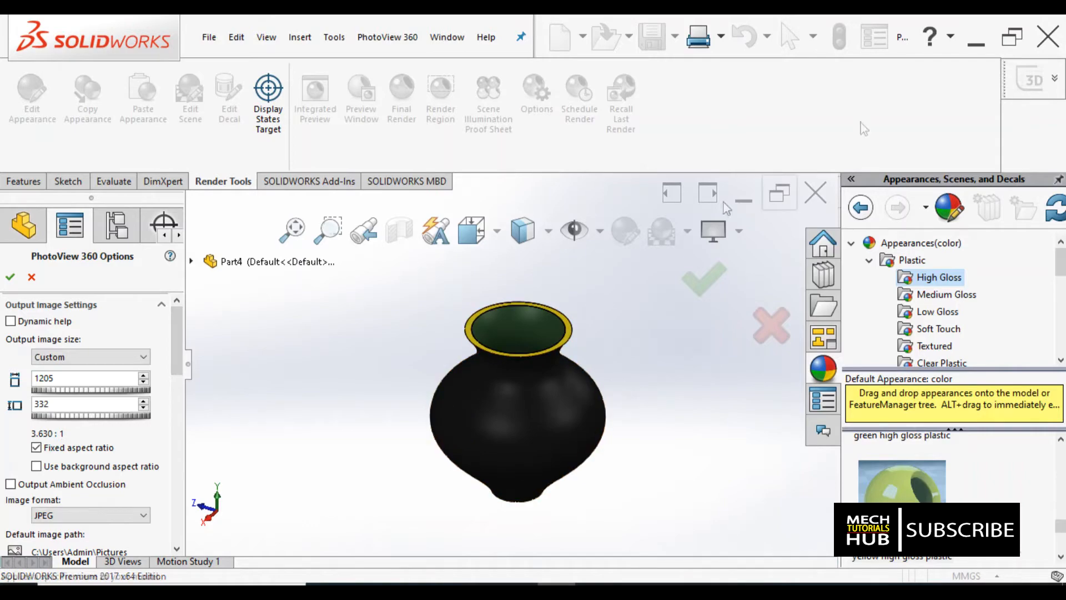
{"action": "left_click", "coordinate": [976, 44]}
{"action": "left_click", "coordinate": [972, 25]}
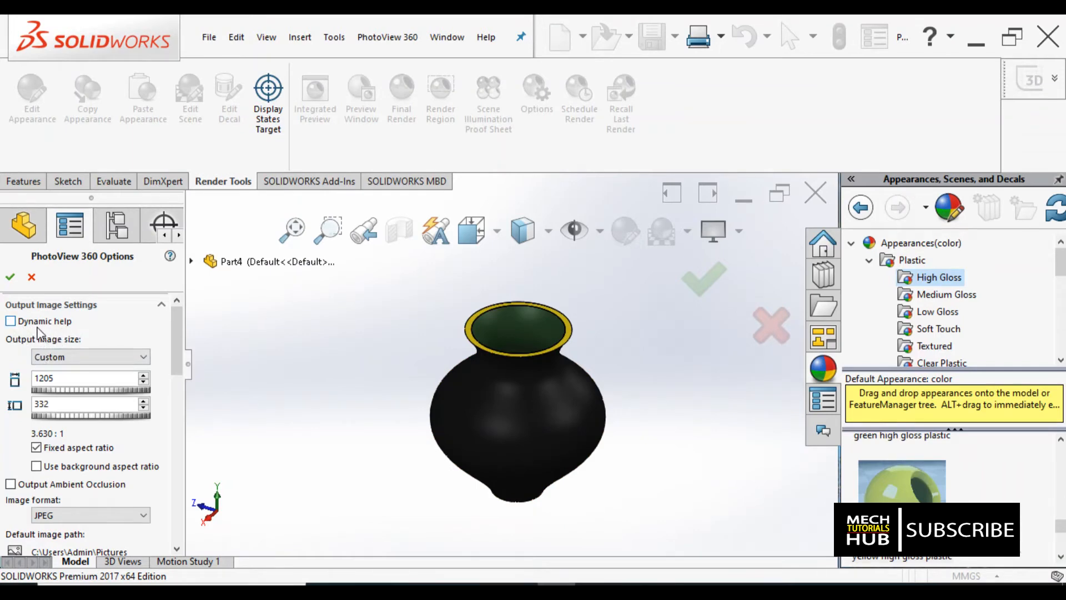
{"action": "left_click", "coordinate": [10, 321]}
- Try the 640X480 output image size, and set it to 800X600 (4:3) instead
{"action": "left_click", "coordinate": [144, 356]}
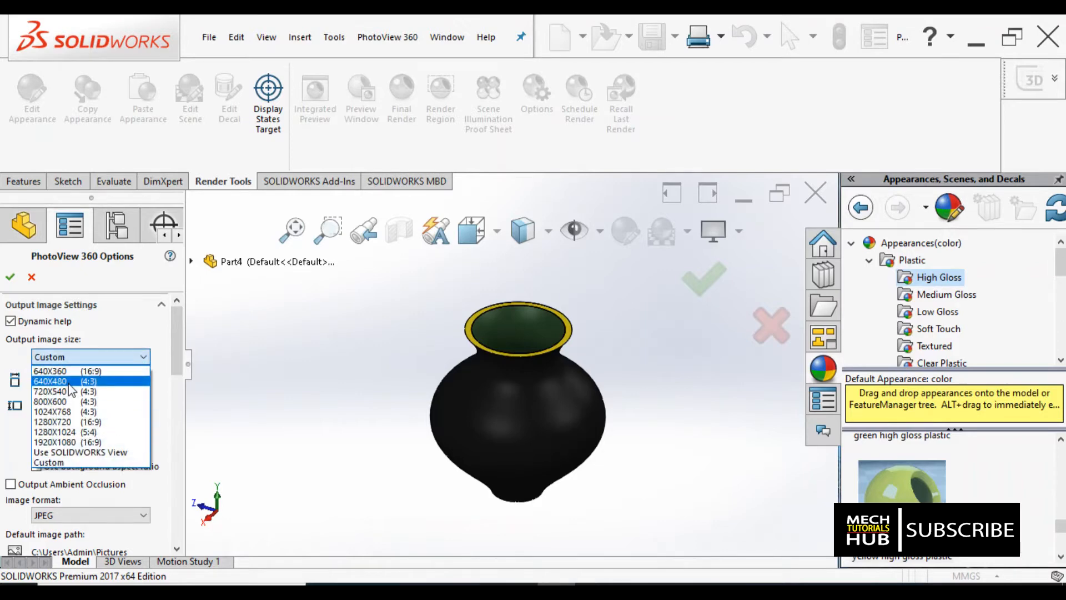
{"action": "left_click", "coordinate": [55, 367]}
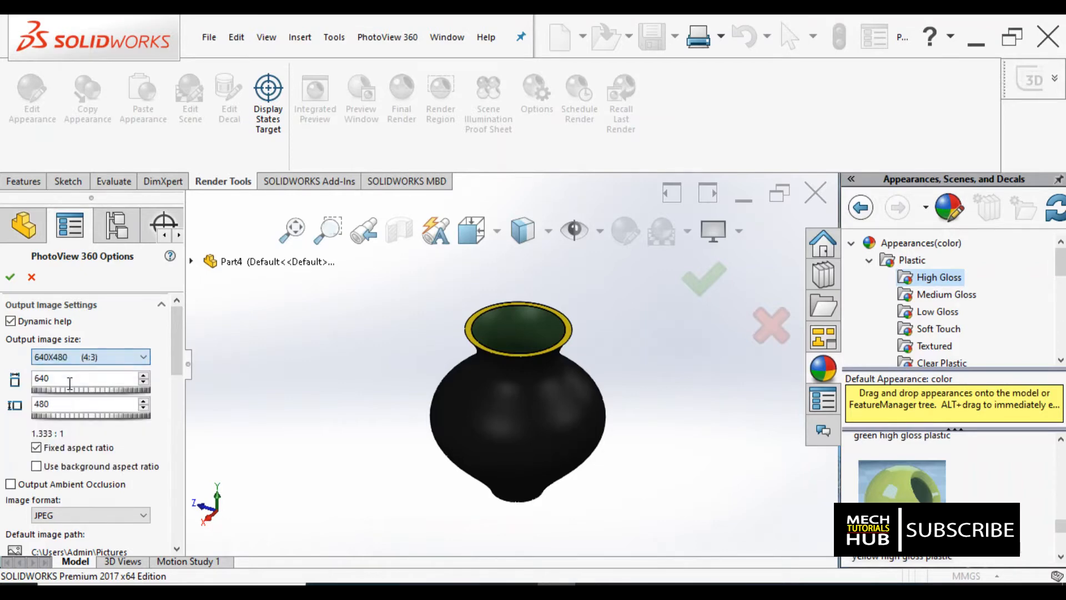
{"action": "left_click", "coordinate": [140, 361]}
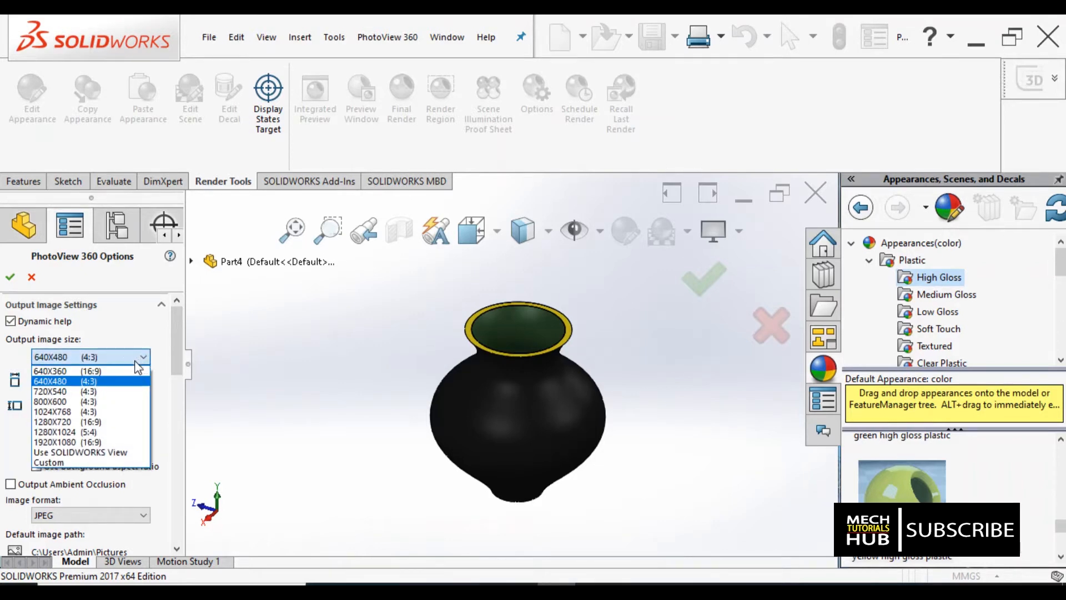
{"action": "left_click", "coordinate": [61, 402]}
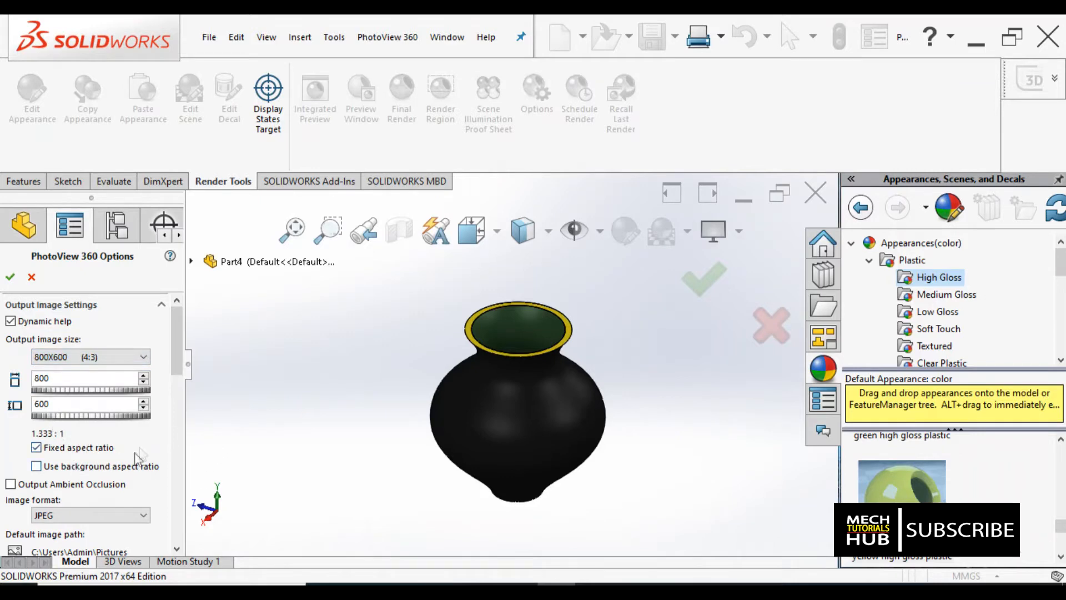
- Keep the preview render quality at Good and set the render gamma to 2.6
{"action": "left_click_drag", "start_coordinate": [177, 370], "coordinate": [177, 451]}
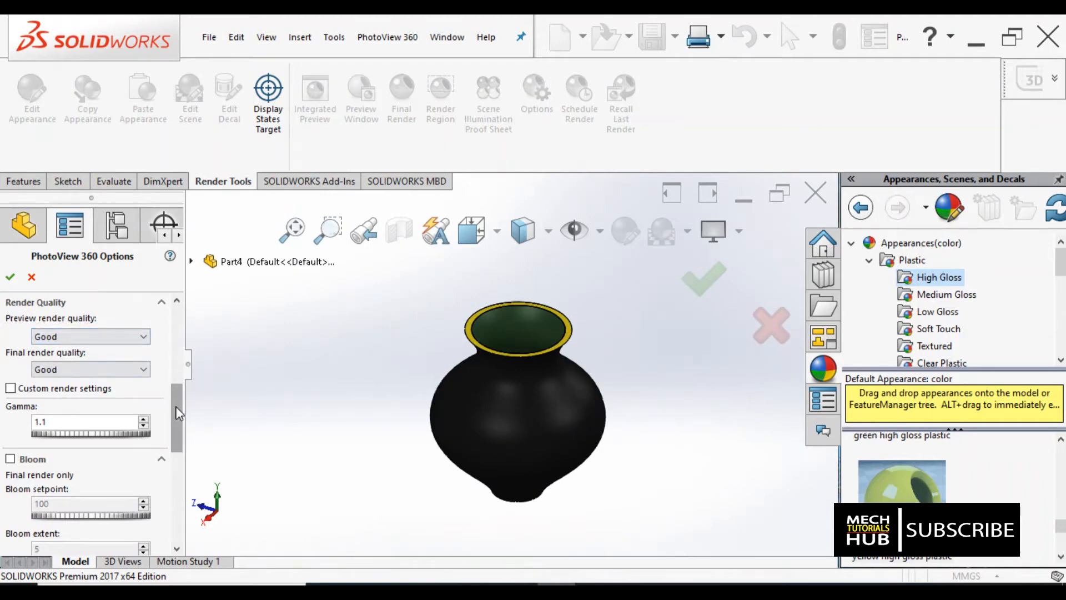
{"action": "left_click", "coordinate": [137, 338]}
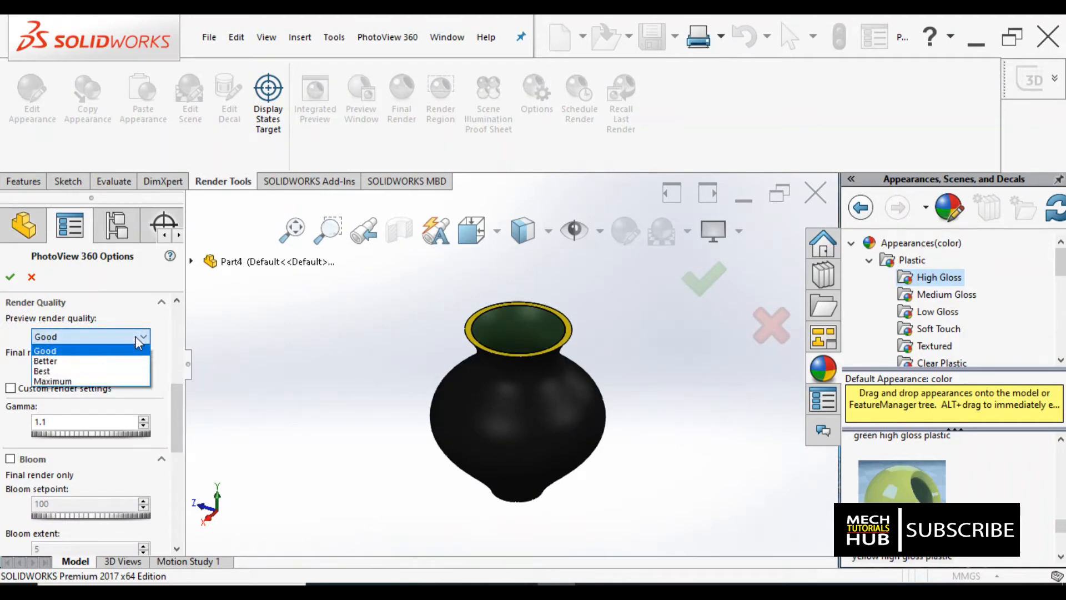
{"action": "left_click", "coordinate": [105, 354]}
{"action": "left_click_drag", "start_coordinate": [178, 416], "coordinate": [178, 429]}
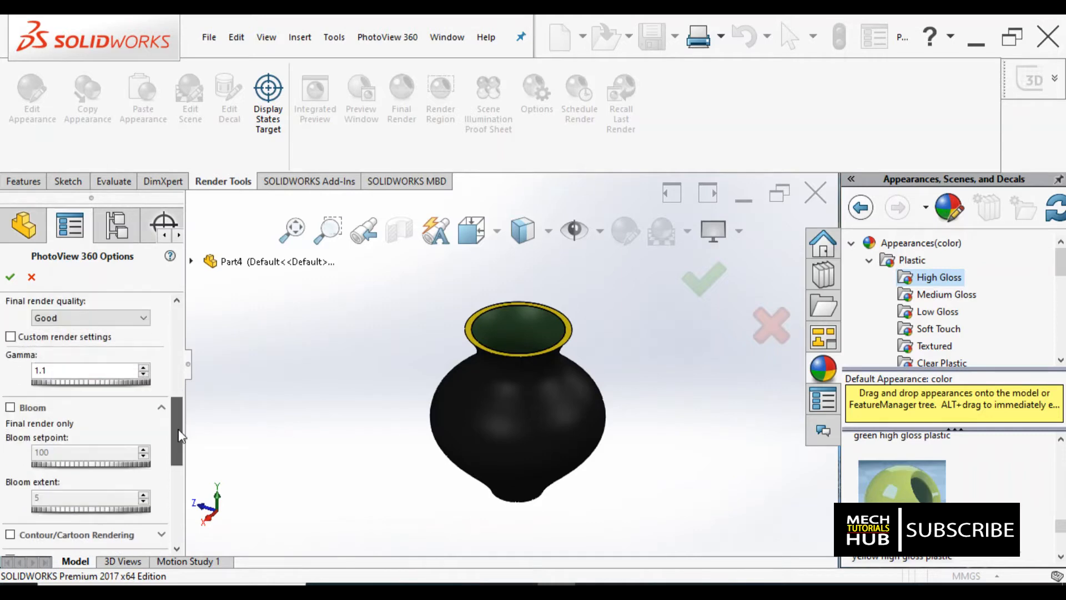
{"action": "mouse_move", "coordinate": [72, 383]}
{"action": "left_mouse_down"}
{"action": "mouse_move", "coordinate": [137, 383]}
{"action": "mouse_move", "coordinate": [53, 384]}
{"action": "mouse_move", "coordinate": [91, 390]}
{"action": "left_mouse_up"}
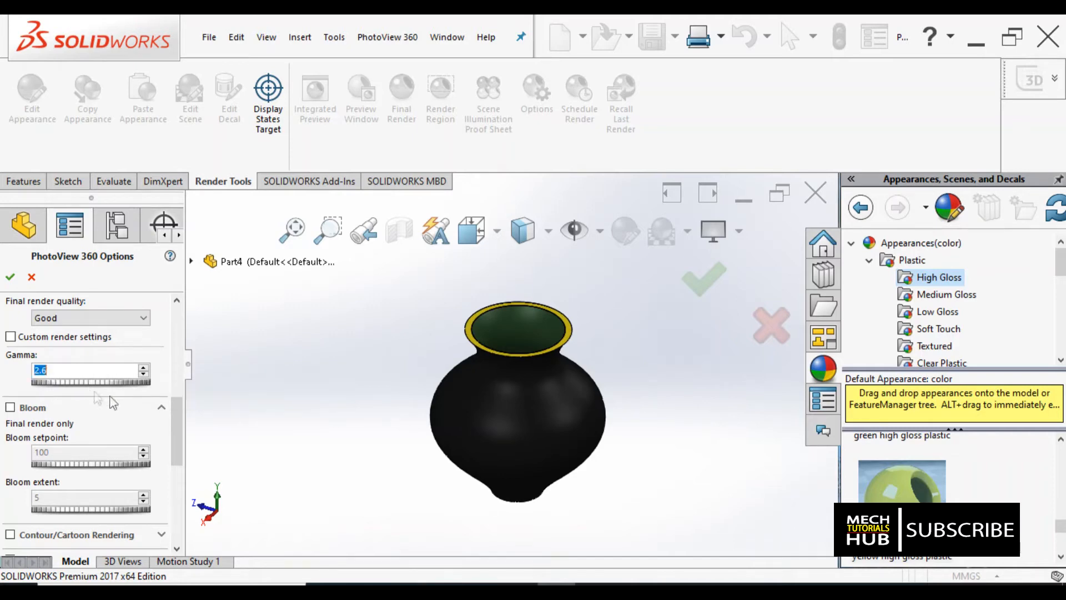
- Switch on Bloom and Contour/Cartoon Rendering in turn to view their settings, switching each off again
{"action": "left_click_drag", "start_coordinate": [183, 423], "coordinate": [182, 435]}
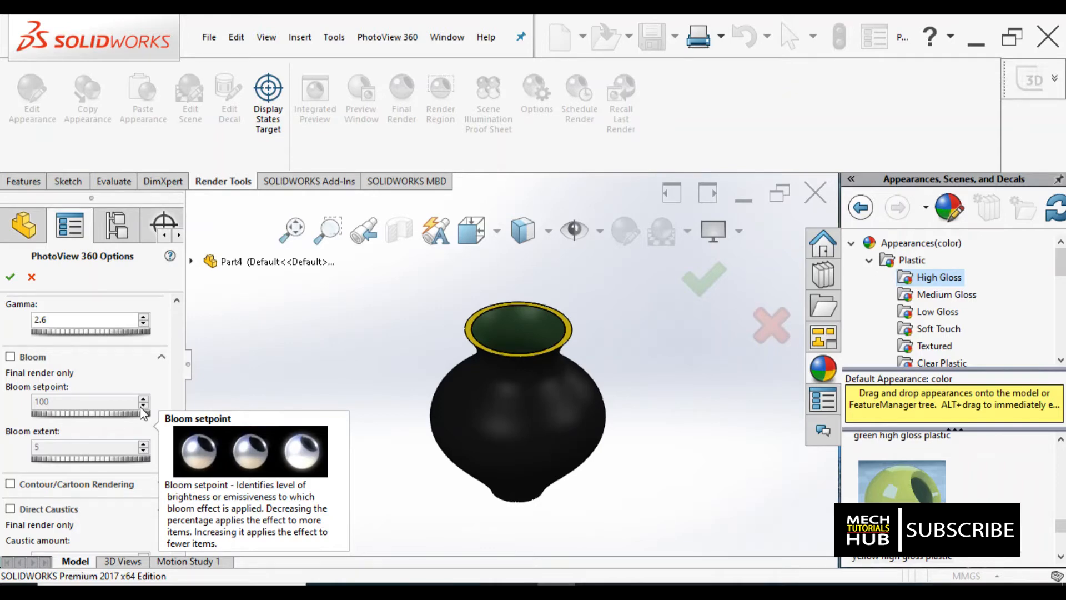
{"action": "left_click", "coordinate": [11, 357]}
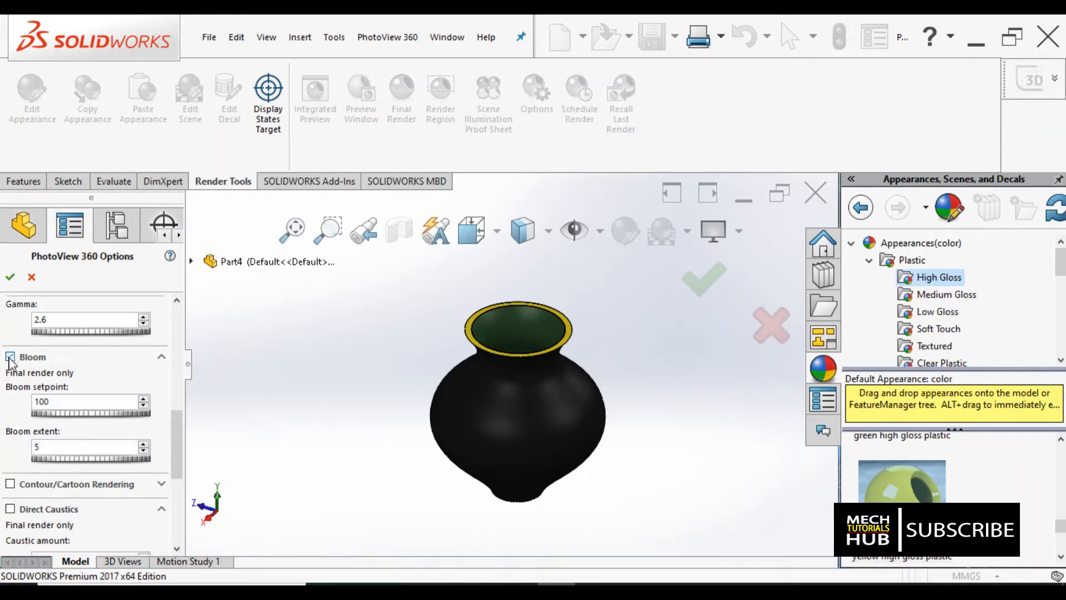
{"action": "left_click", "coordinate": [10, 357]}
{"action": "left_click_drag", "start_coordinate": [175, 433], "coordinate": [185, 458]}
{"action": "left_click", "coordinate": [10, 362]}
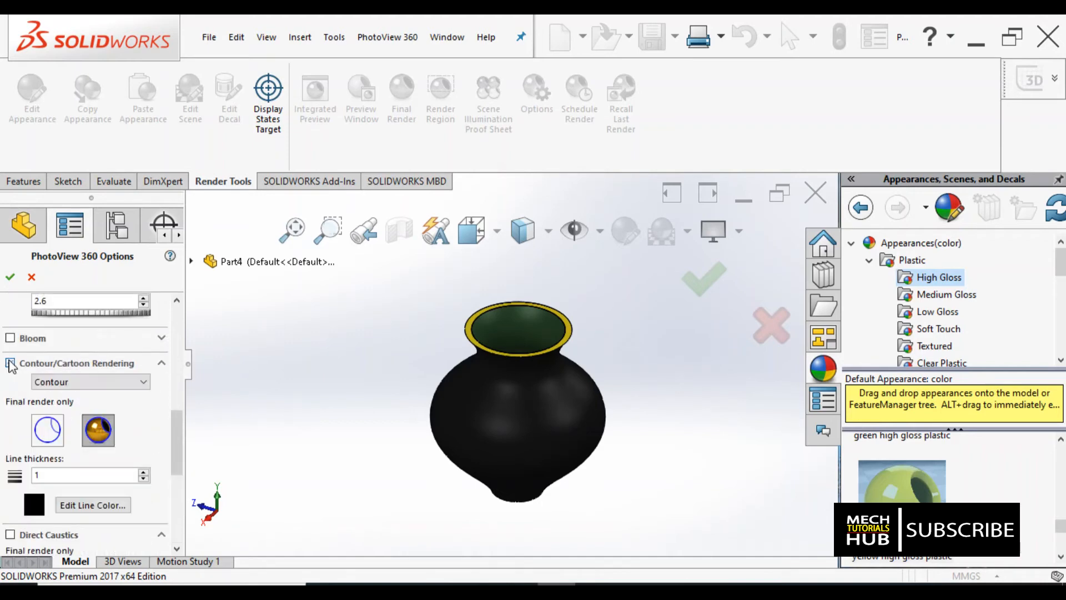
{"action": "left_click", "coordinate": [123, 383]}
{"action": "left_click", "coordinate": [122, 385]}
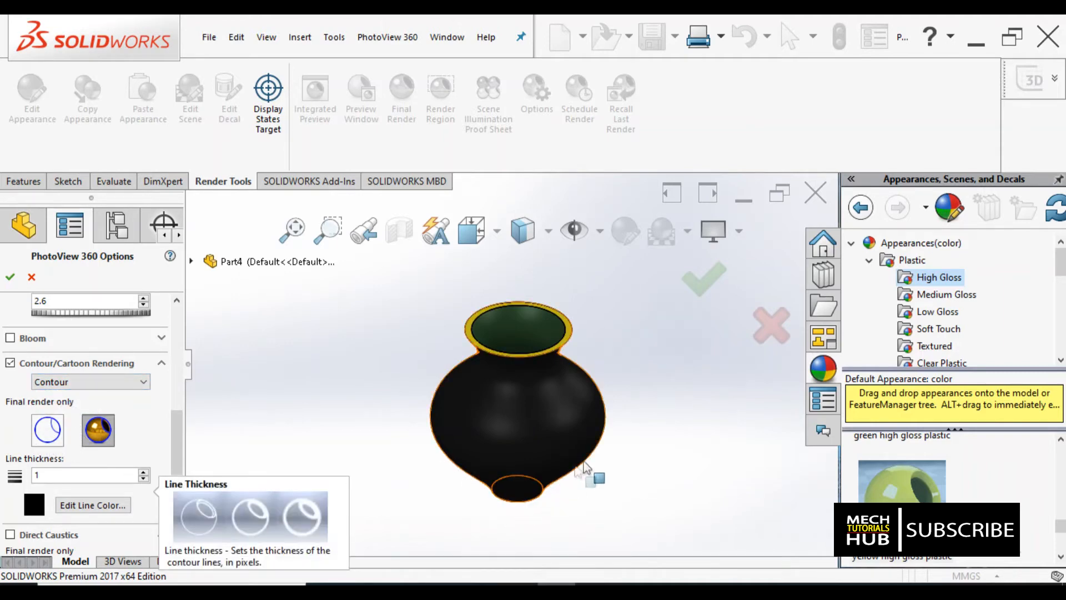
{"action": "left_click", "coordinate": [10, 363]}
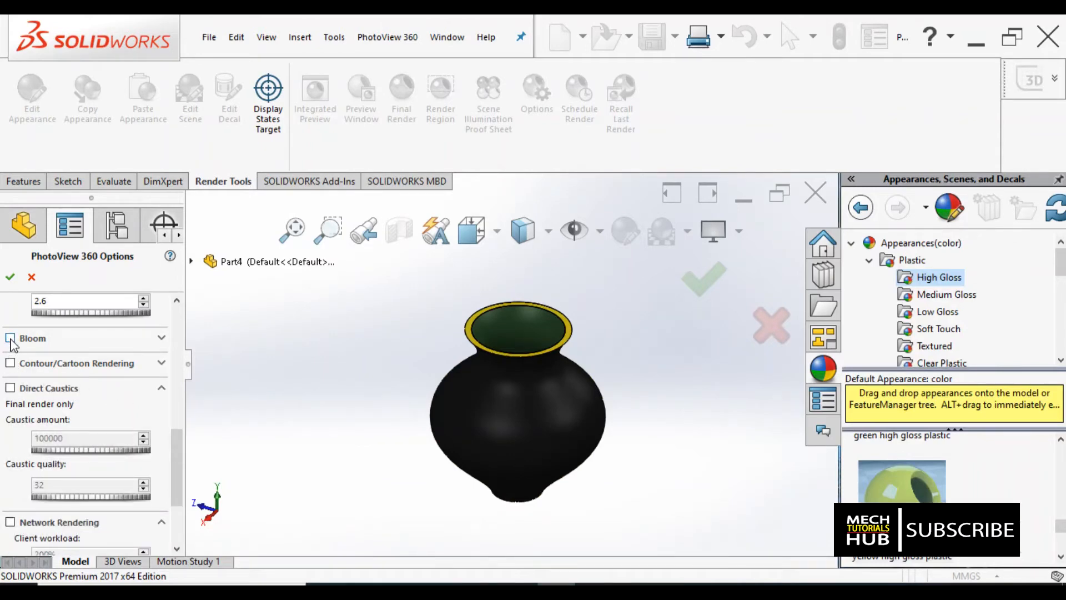
- Accept the PhotoView 360 options and open the render preview window for the vase
{"action": "left_click", "coordinate": [10, 276]}
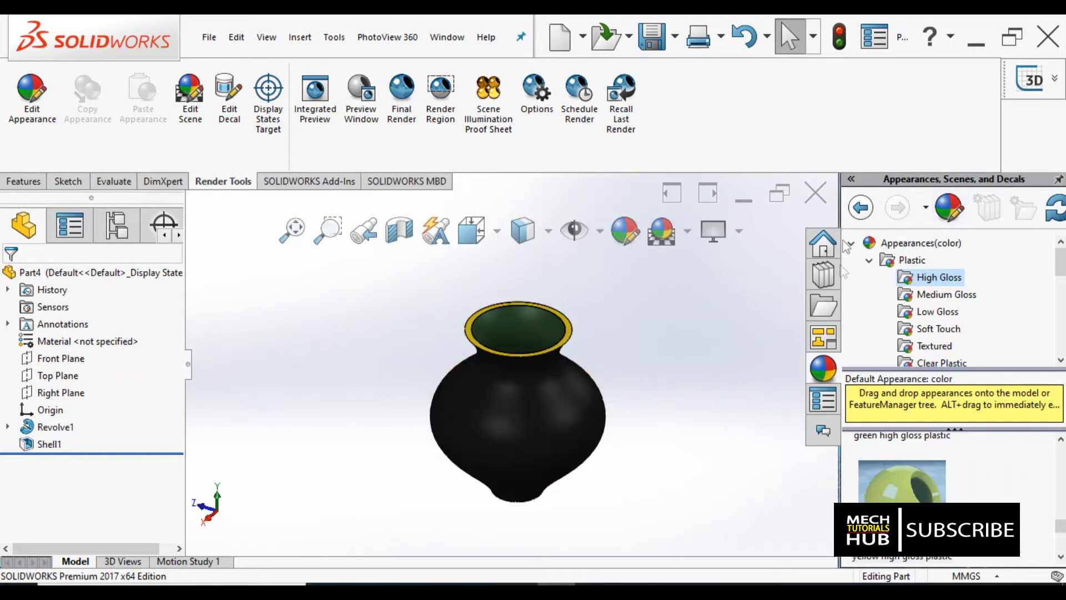
{"action": "left_click", "coordinate": [366, 123]}
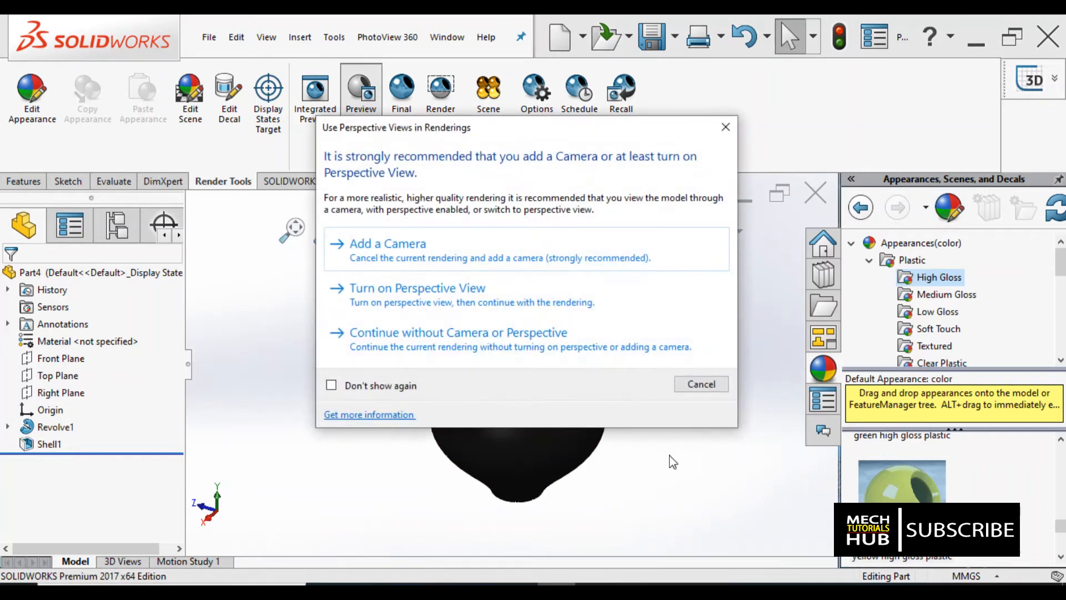
{"action": "left_click", "coordinate": [701, 384]}
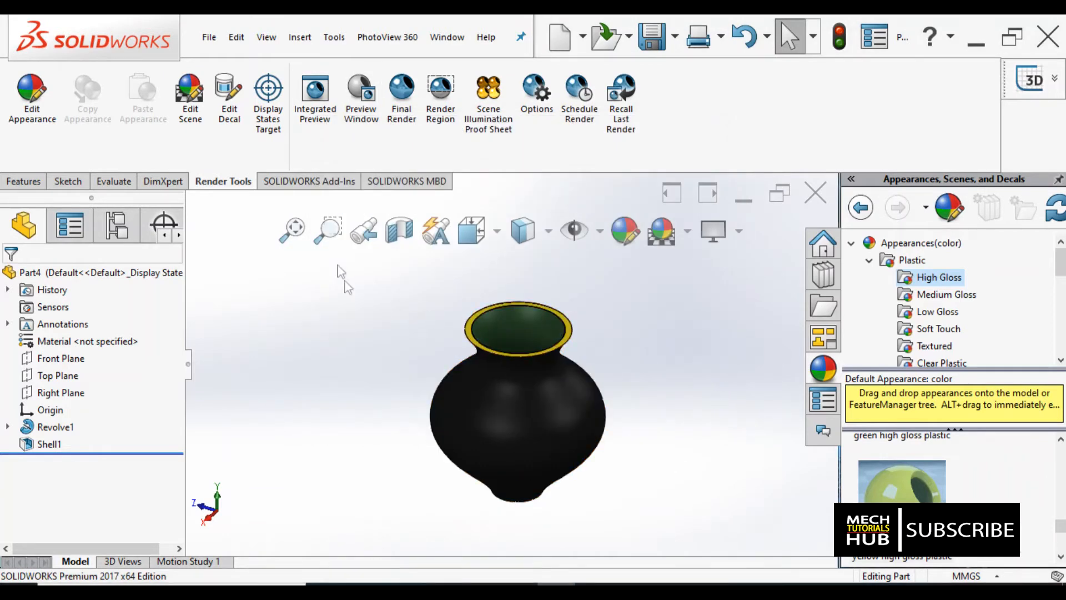
{"action": "left_click", "coordinate": [366, 136]}
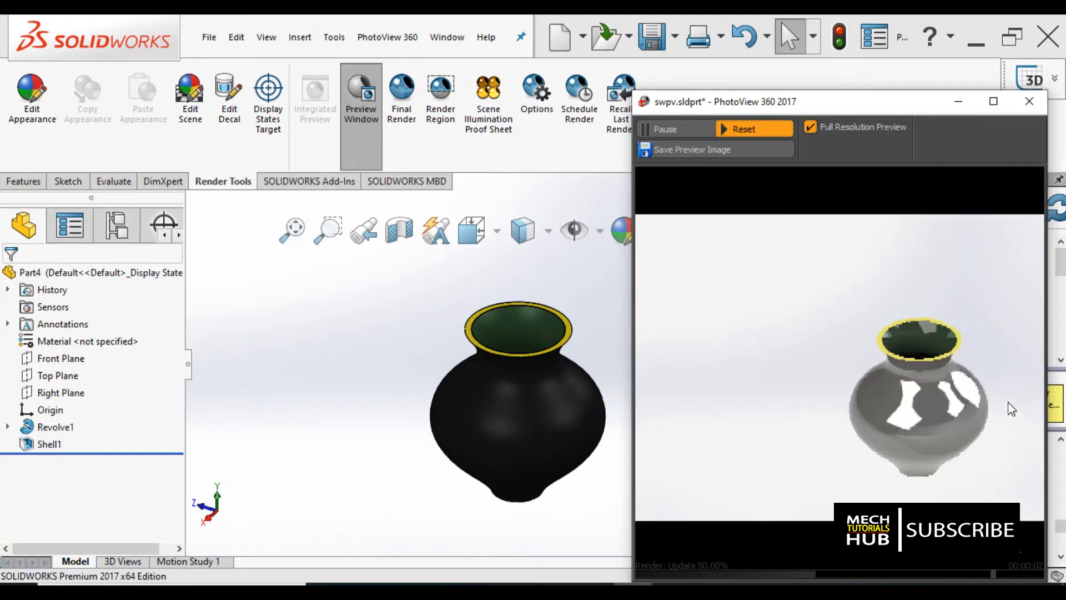
- Check the vase's render preview from a new angle and at different zoom levels, and close the preview
{"action": "middle_click_drag", "start_coordinate": [385, 395], "coordinate": [395, 347]}
{"action": "scroll", "coordinate": [601, 393], "scroll_direction": "down", "scroll_amount": 1}
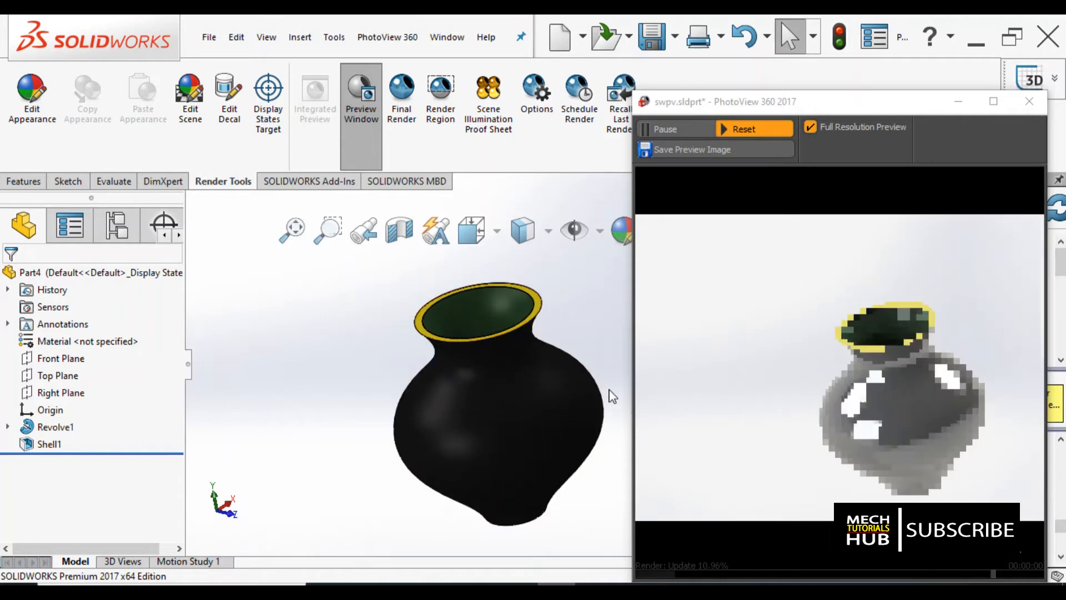
{"action": "scroll", "coordinate": [605, 416], "scroll_direction": "up", "scroll_amount": 1}
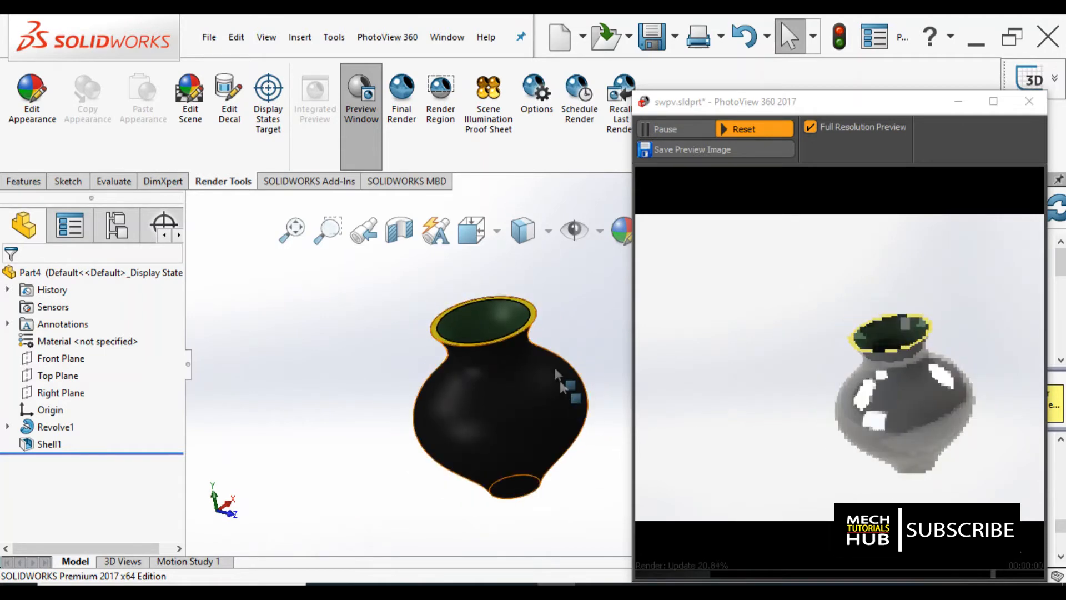
{"action": "left_click", "coordinate": [1028, 102]}
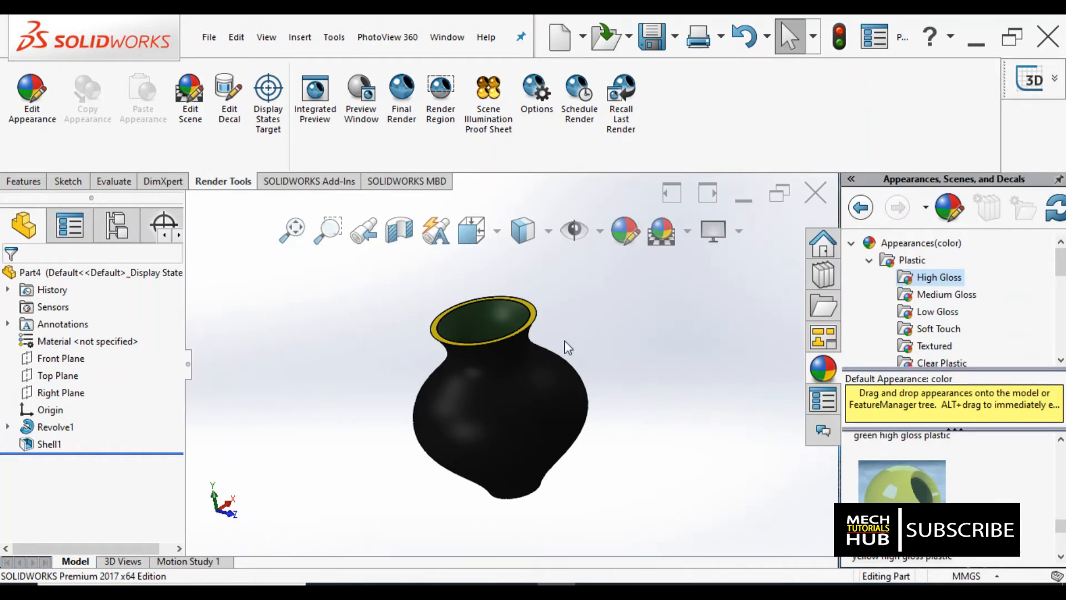
- Reorient the vase for rendering and run its final render
{"action": "mouse_move", "coordinate": [607, 376]}
{"action": "middle_mouse_down"}
{"action": "mouse_move", "coordinate": [605, 392]}
{"action": "mouse_move", "coordinate": [618, 388]}
{"action": "middle_mouse_up"}
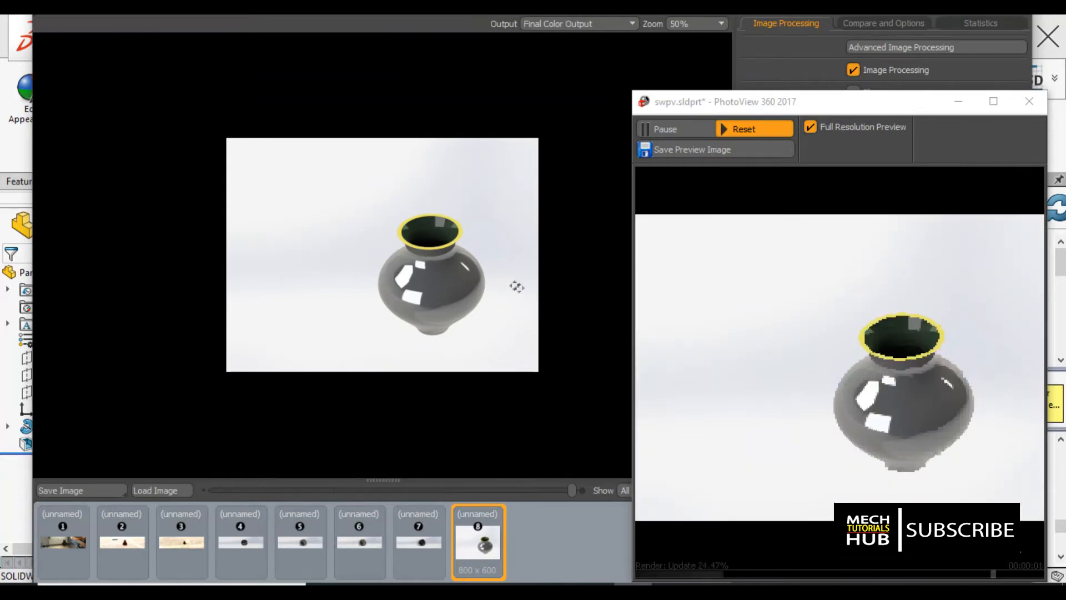
- Inspect the finished vase render at different zoom levels, view the image saving options without saving, and leave the render windows
{"action": "scroll", "coordinate": [504, 292], "scroll_direction": "up", "scroll_amount": 2}
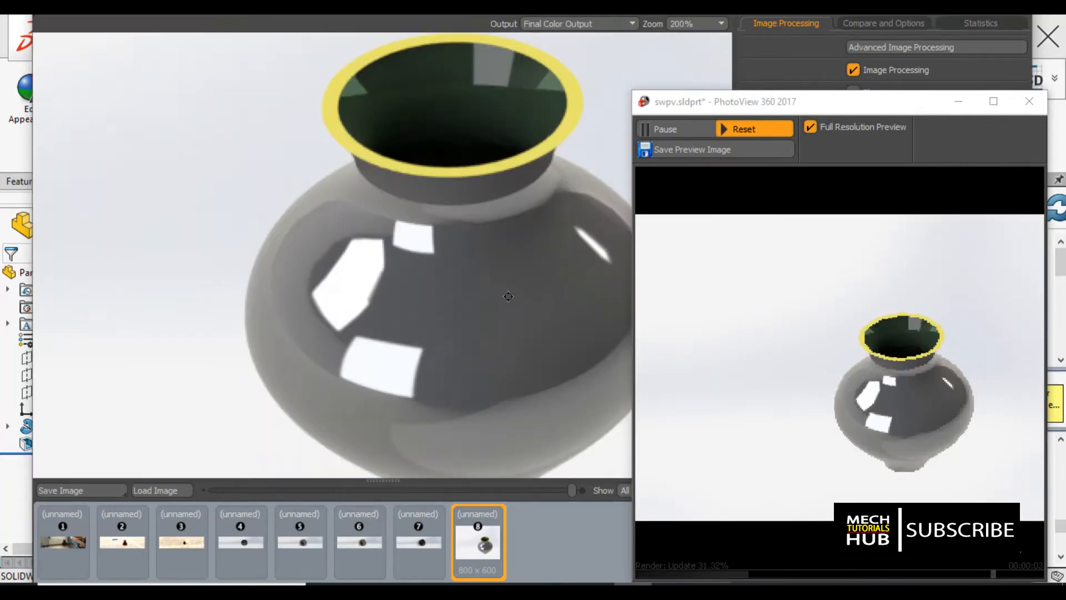
{"action": "scroll", "coordinate": [504, 291], "scroll_direction": "down", "scroll_amount": 3}
{"action": "scroll", "coordinate": [439, 273], "scroll_direction": "up", "scroll_amount": 2}
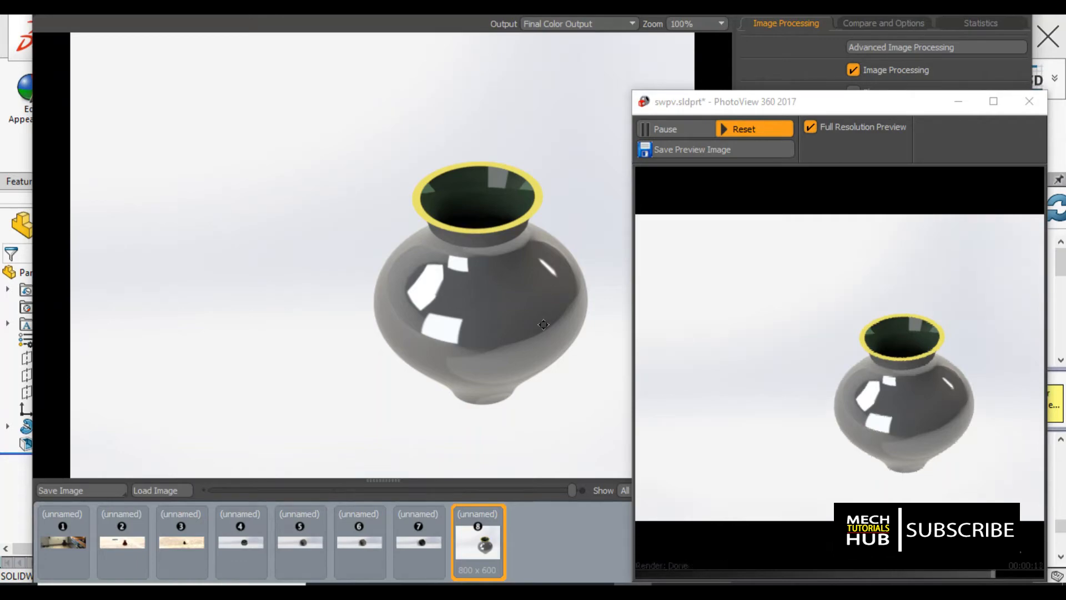
{"action": "left_click", "coordinate": [83, 490]}
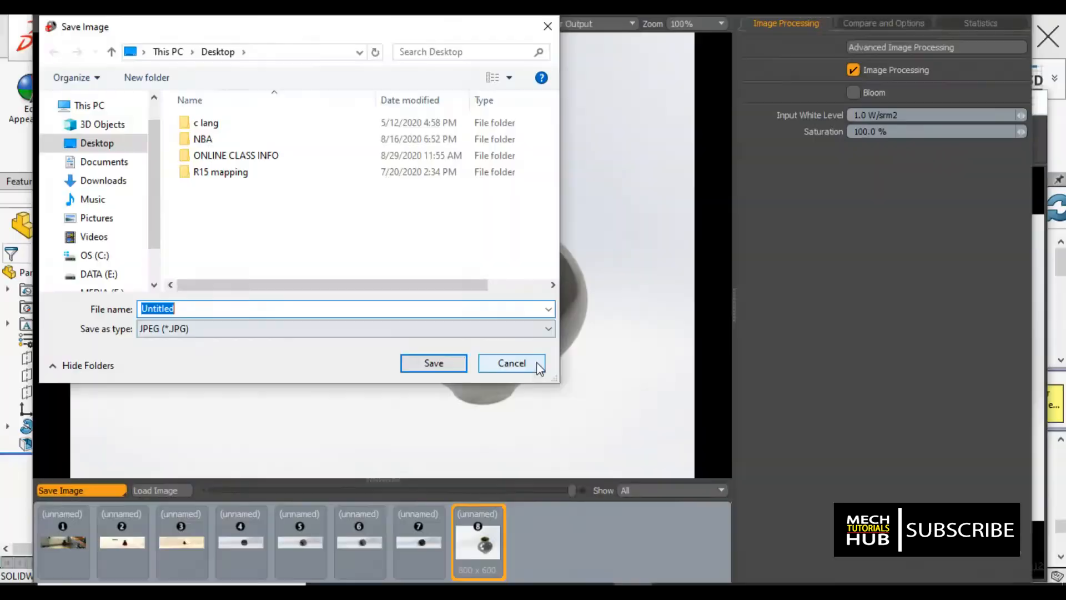
{"action": "left_click", "coordinate": [536, 365]}
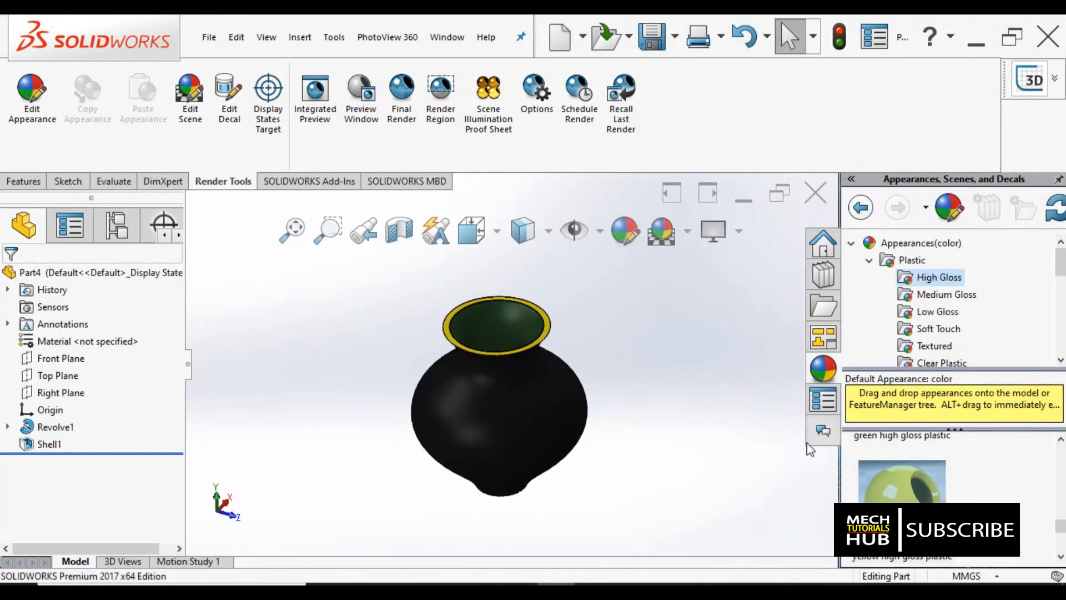
- Apply the black high gloss plastic appearance to the whole vase body
{"action": "left_click_drag", "start_coordinate": [1060, 530], "coordinate": [1058, 493]}
{"action": "left_click_drag", "start_coordinate": [902, 527], "coordinate": [503, 355]}
{"action": "left_click", "coordinate": [502, 355]}
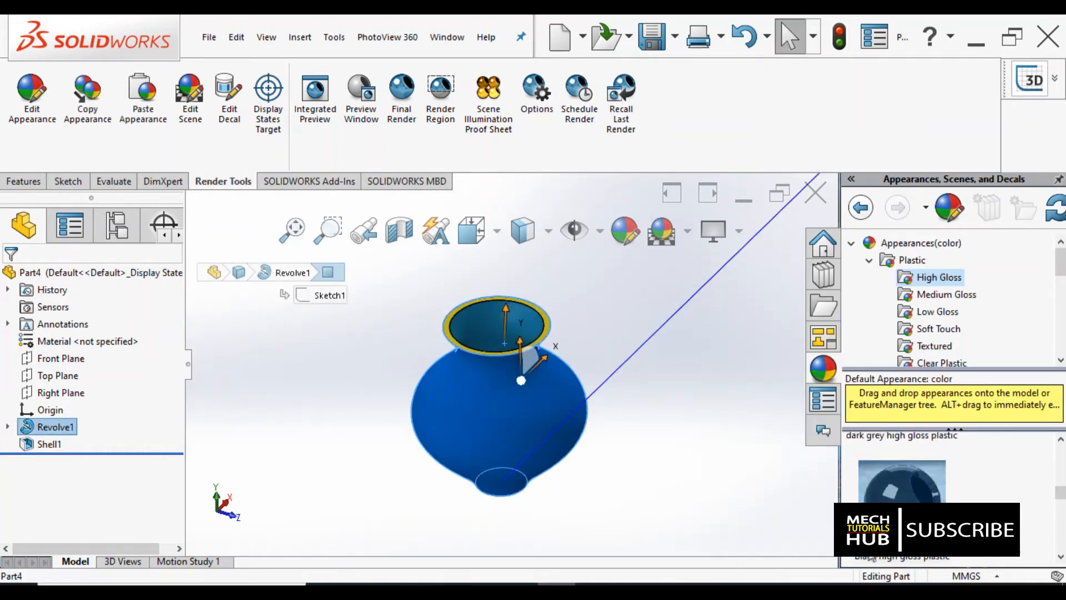
{"action": "double_click", "coordinate": [891, 527]}
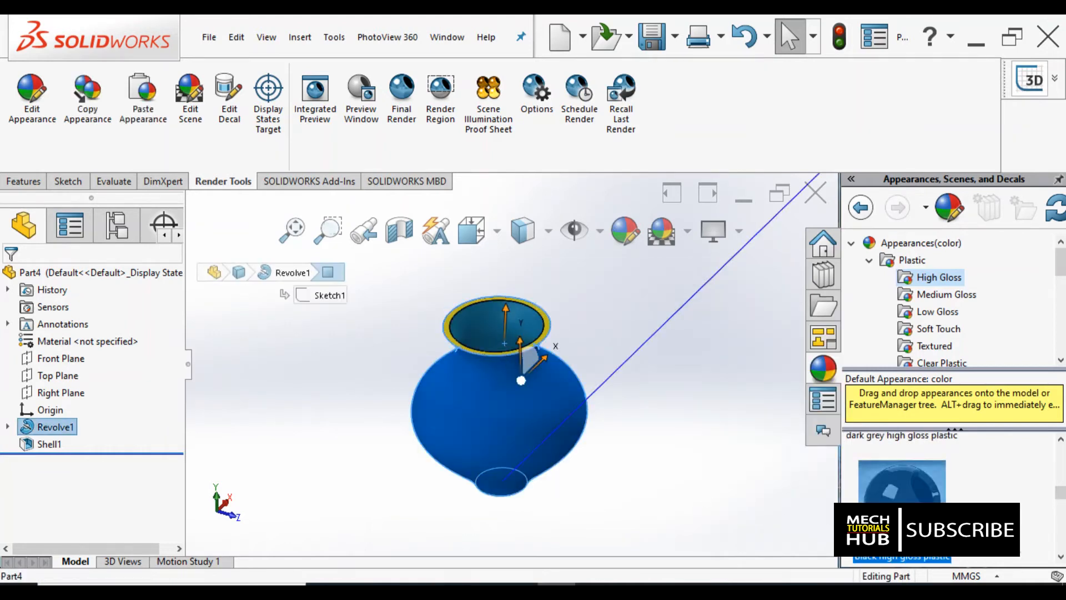
{"action": "left_click", "coordinate": [539, 346]}
{"action": "left_click", "coordinate": [889, 530]}
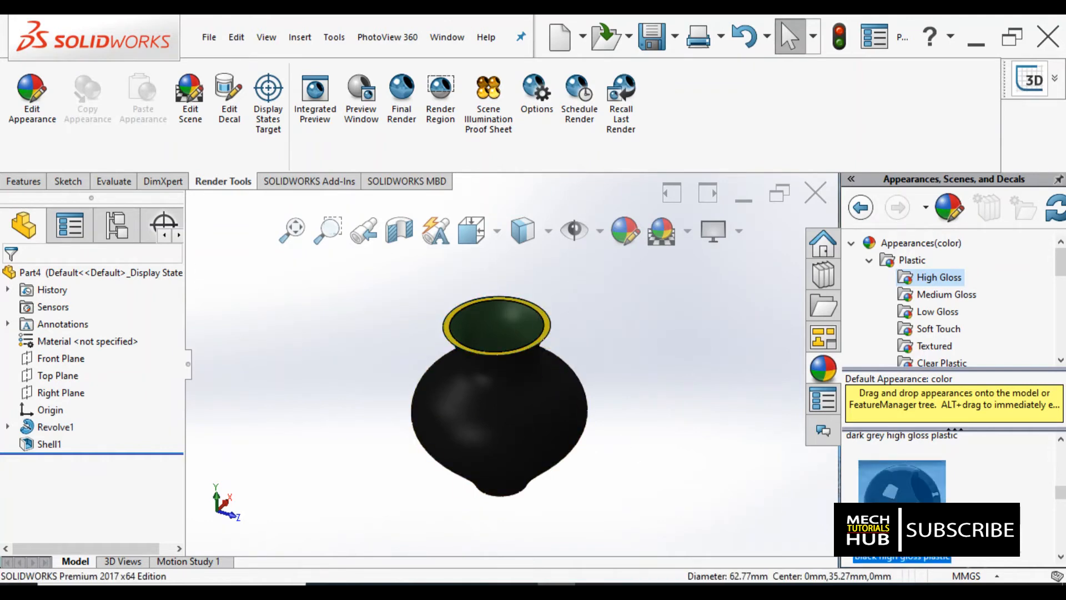
{"action": "left_click_drag", "start_coordinate": [888, 530], "coordinate": [560, 392]}
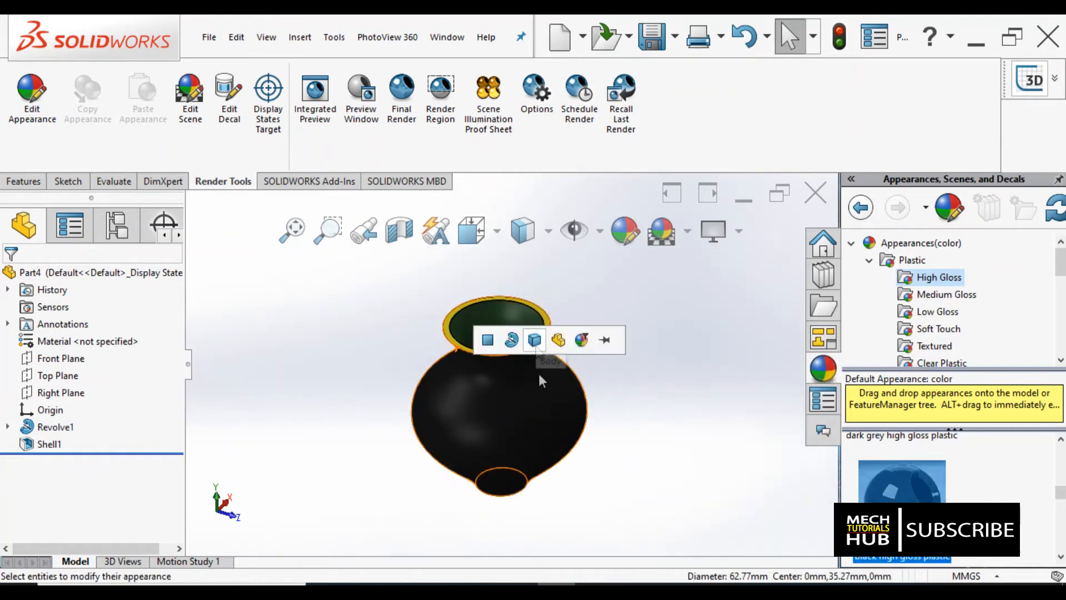
{"action": "left_click", "coordinate": [534, 345]}
- Apply the black high gloss plastic appearance to the vase's rim face
{"action": "scroll", "coordinate": [535, 343], "scroll_direction": "down", "scroll_amount": 3}
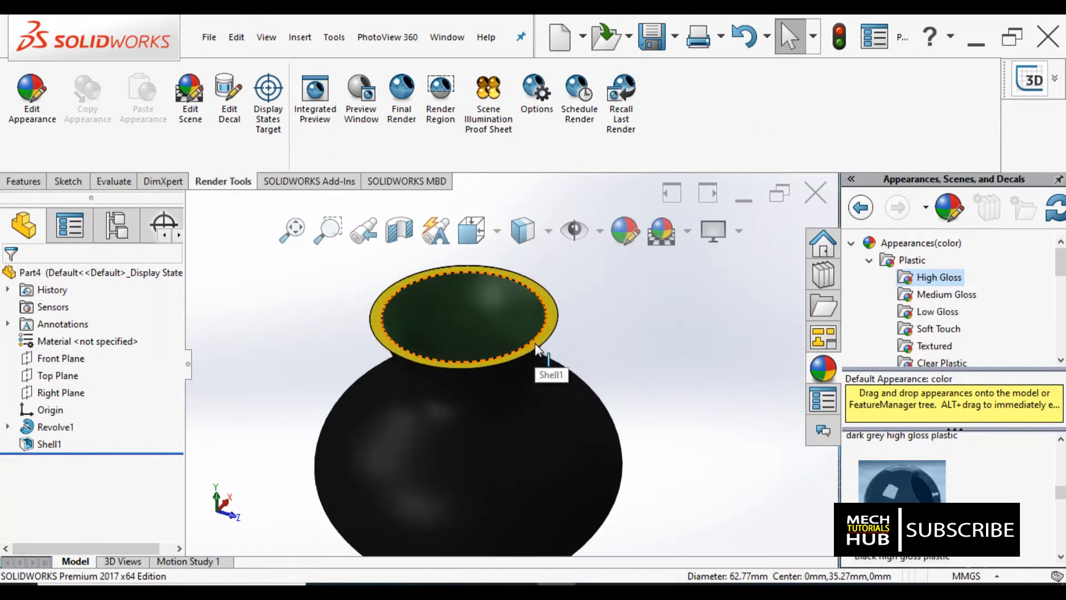
{"action": "left_click", "coordinate": [538, 340]}
{"action": "left_click", "coordinate": [899, 527]}
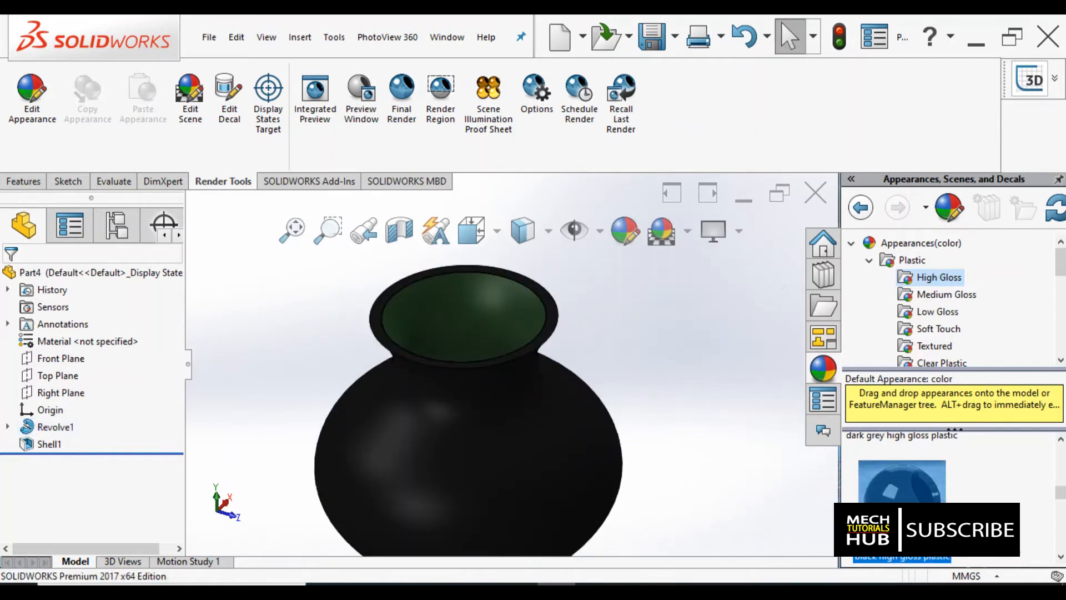
- Apply the black high gloss plastic appearance at part level to the whole vase
{"action": "left_click", "coordinate": [502, 300]}
{"action": "double_click", "coordinate": [901, 527]}
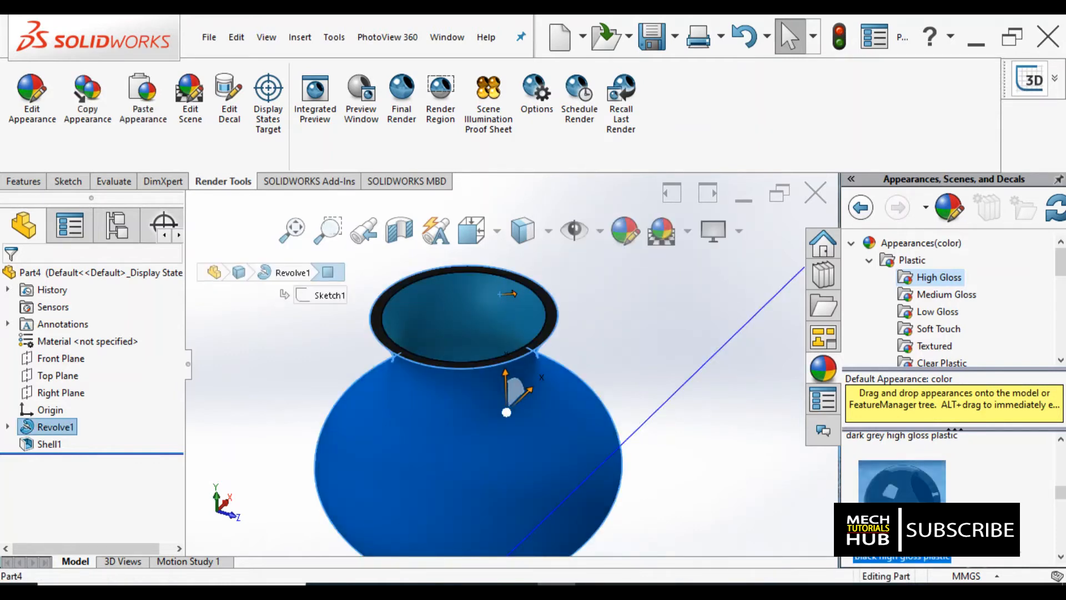
{"action": "left_click_drag", "start_coordinate": [901, 528], "coordinate": [491, 332]}
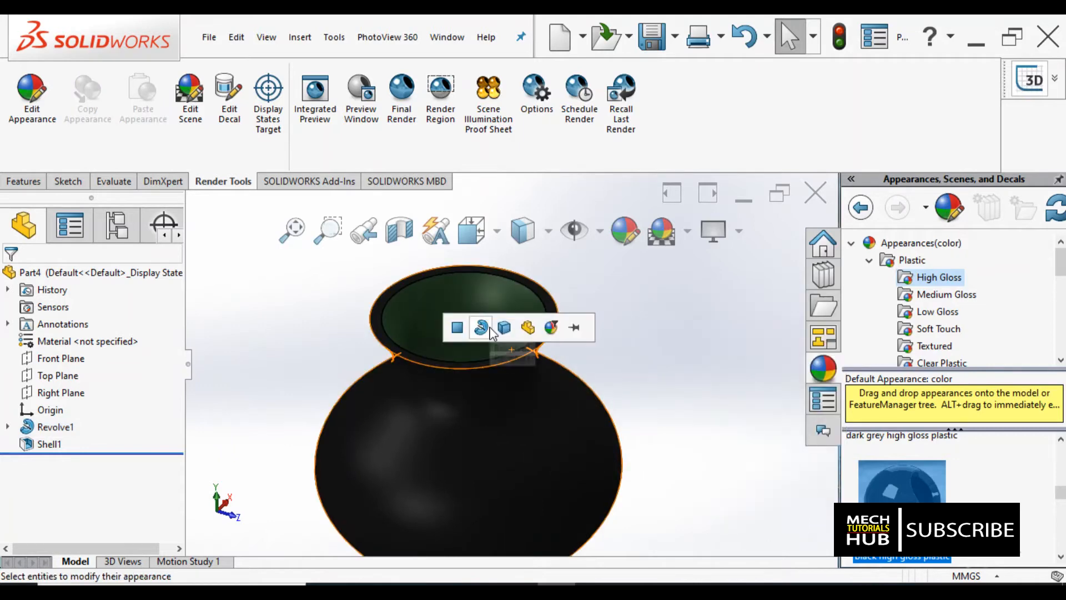
{"action": "left_click", "coordinate": [529, 332]}
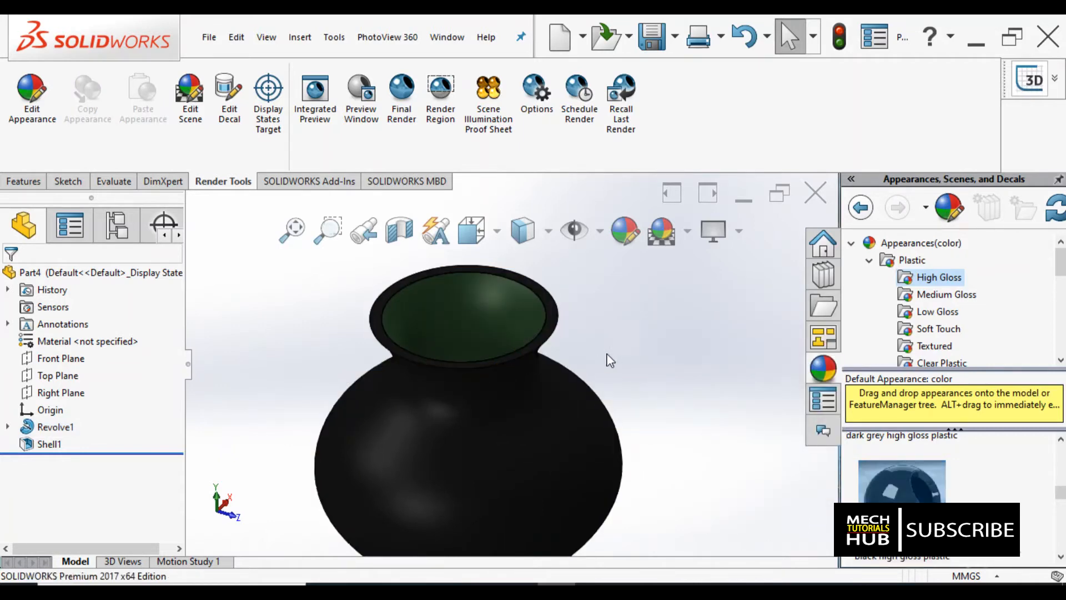
- View the vase's inside from above and assign the black high gloss plastic appearance to its body again
{"action": "middle_click_drag", "start_coordinate": [644, 372], "coordinate": [559, 443]}
{"action": "scroll", "coordinate": [518, 333], "scroll_direction": "up", "scroll_amount": 6}
{"action": "scroll", "coordinate": [517, 333], "scroll_direction": "down", "scroll_amount": 4}
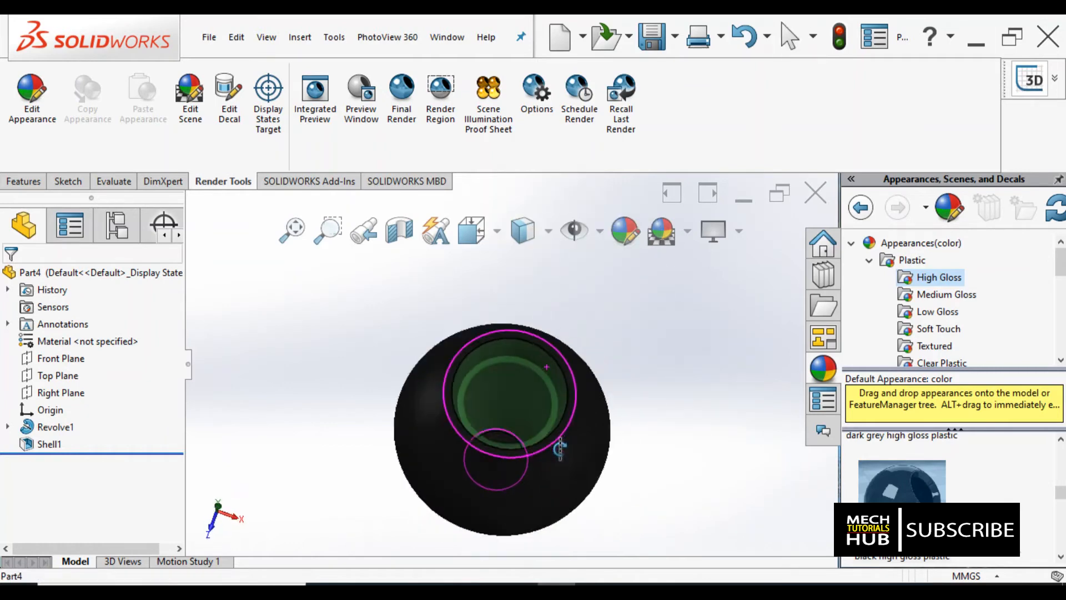
{"action": "left_click", "coordinate": [513, 399]}
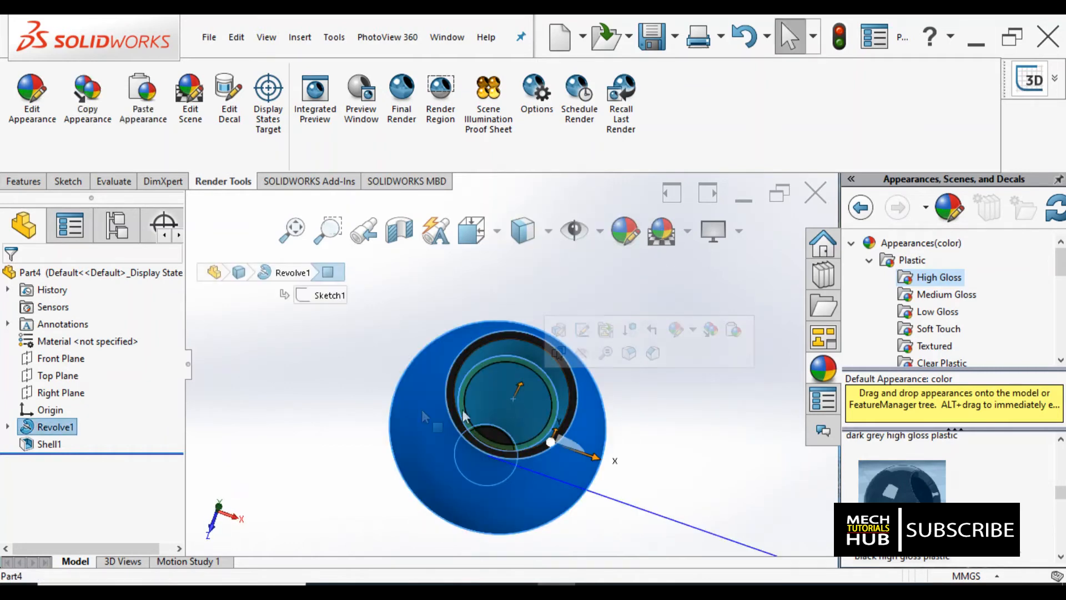
{"action": "left_click", "coordinate": [299, 396]}
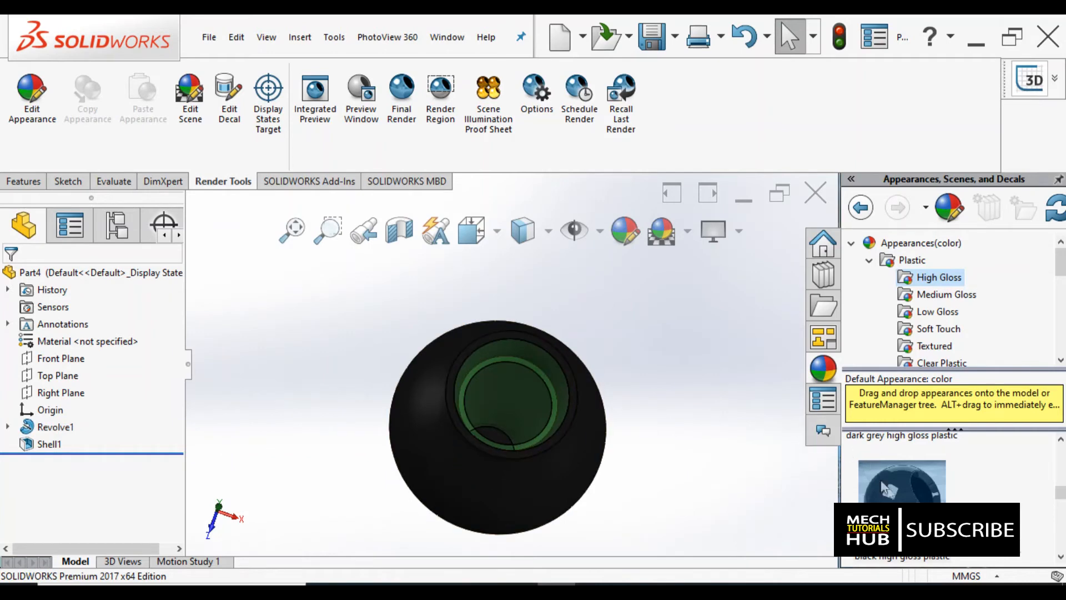
{"action": "mouse_move", "coordinate": [890, 496]}
{"action": "left_click", "coordinate": [895, 519]}
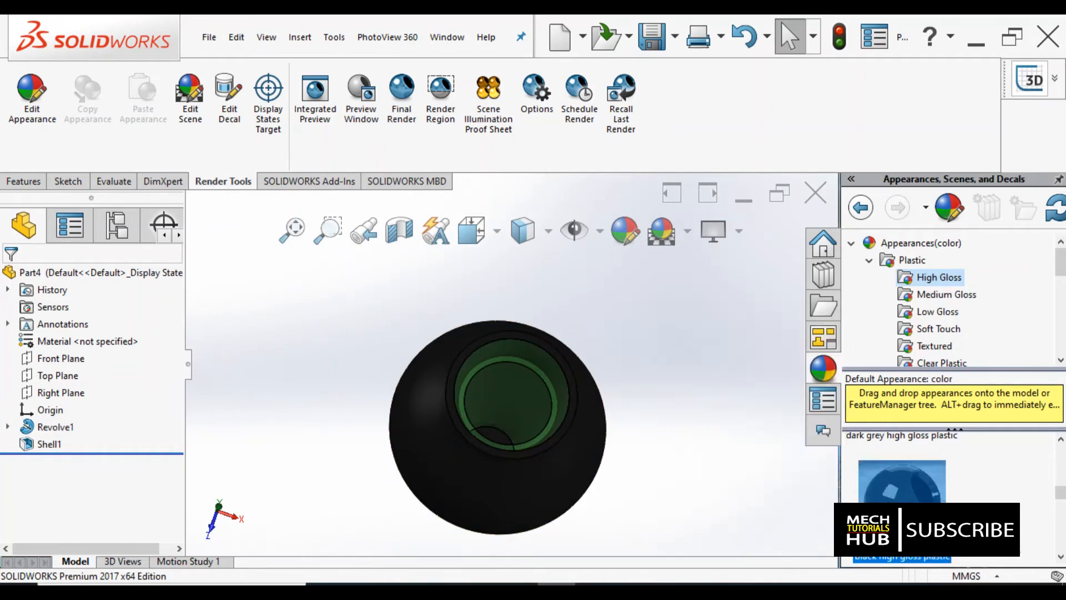
{"action": "left_click_drag", "start_coordinate": [895, 519], "coordinate": [497, 413]}
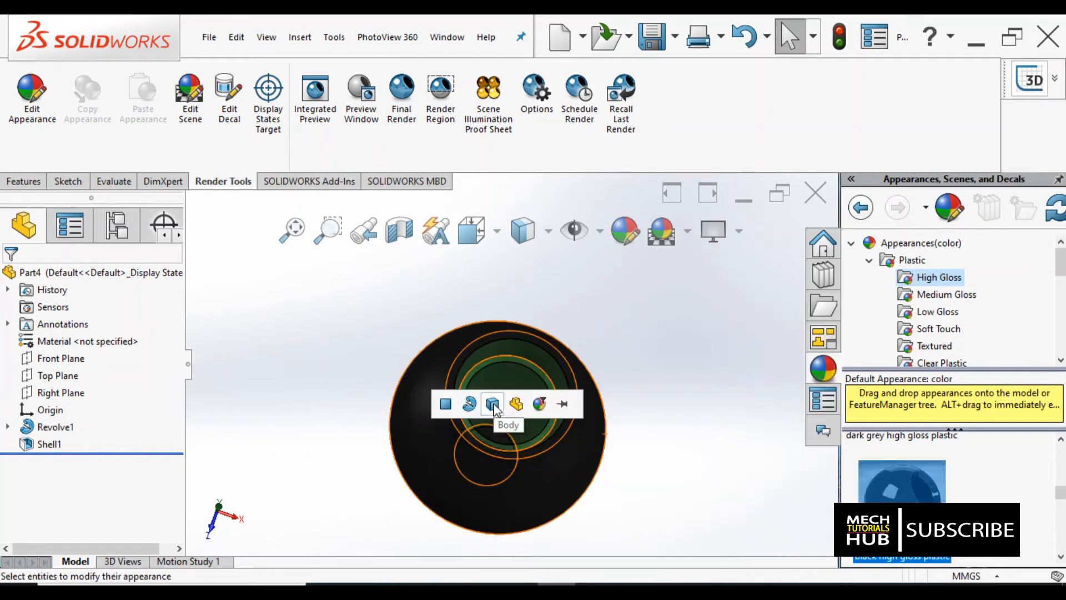
{"action": "left_click", "coordinate": [493, 407]}
- Try to apply black high gloss plastic to the Revolve1 and Shell1 features to recolor the vase's interior
{"action": "left_click", "coordinate": [563, 472]}
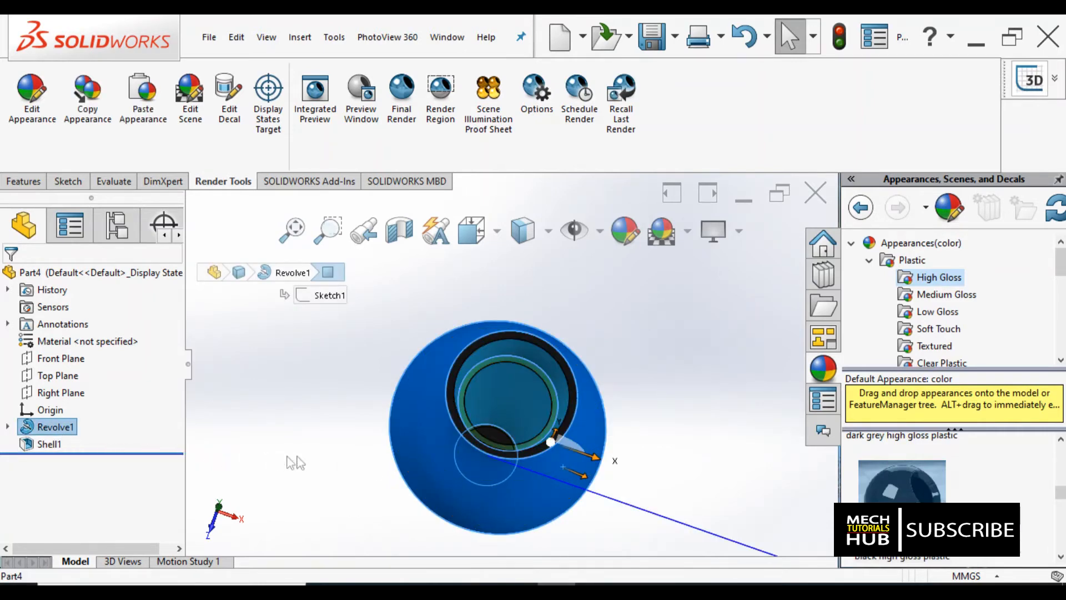
{"action": "left_click", "coordinate": [34, 444], "text": "ctrl"}
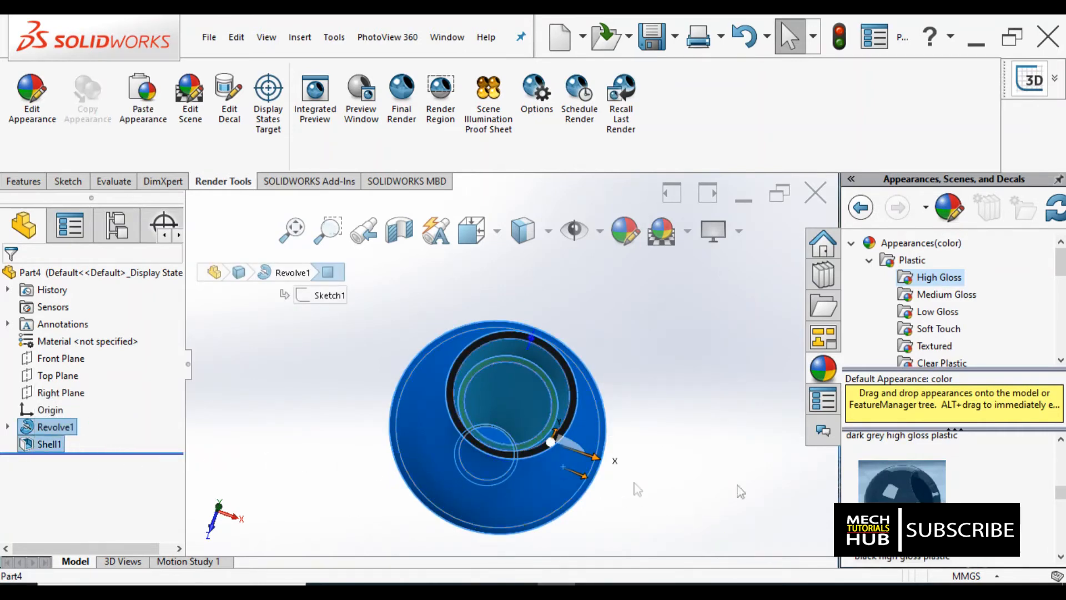
{"action": "double_click", "coordinate": [901, 499]}
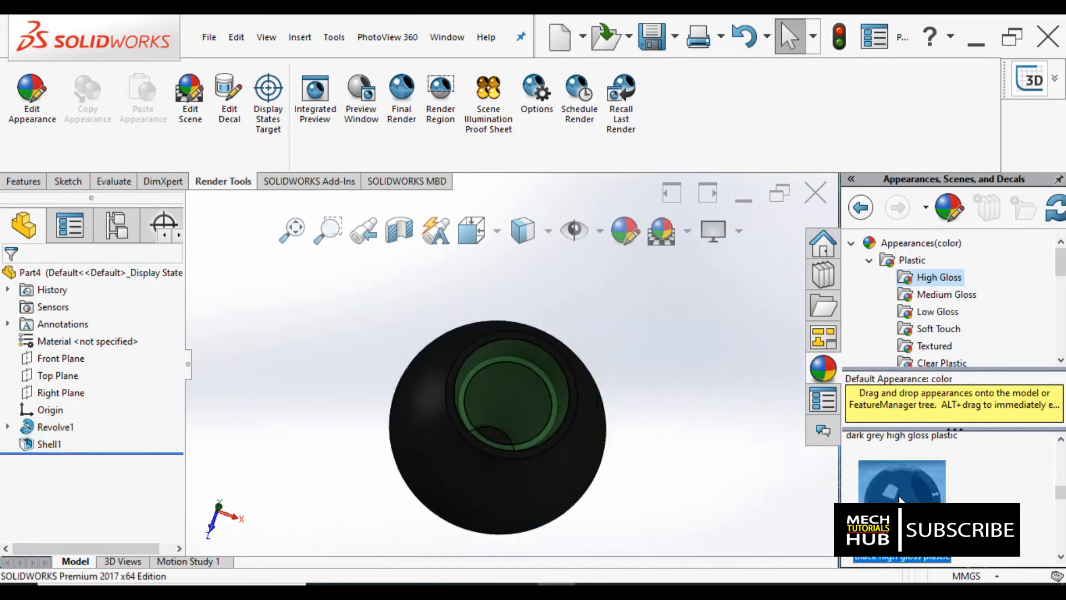
{"action": "left_click", "coordinate": [524, 412]}
{"action": "left_click", "coordinate": [34, 444]}
{"action": "left_click", "coordinate": [553, 432]}
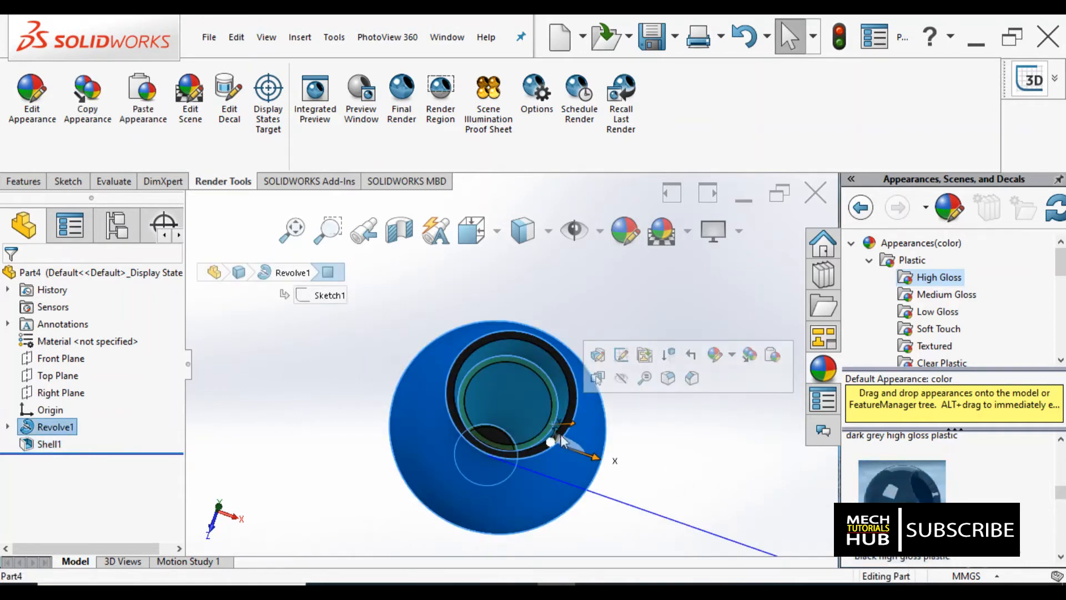
{"action": "left_click", "coordinate": [904, 517]}
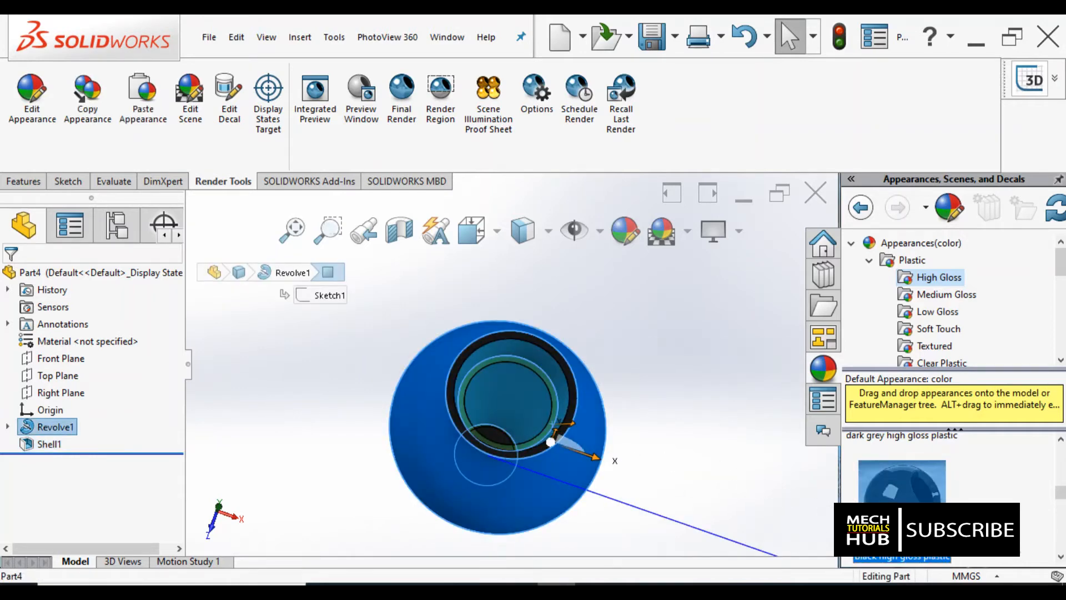
{"action": "left_click", "coordinate": [768, 459]}
- Reorient the vase to show its mouth and side, run the final render, and close the render preview
{"action": "middle_click_drag", "start_coordinate": [691, 427], "coordinate": [677, 313]}
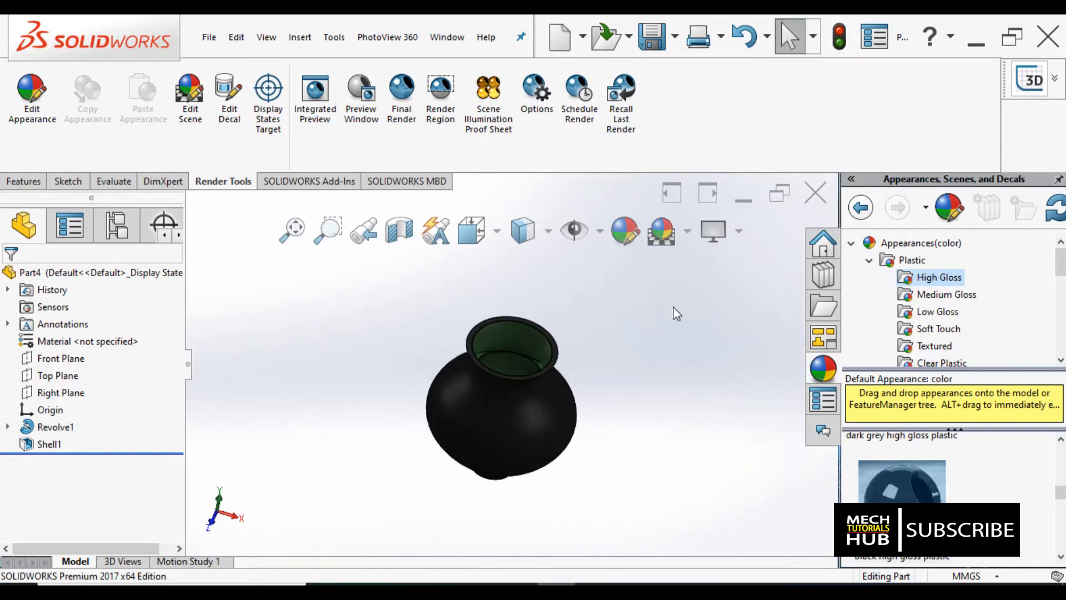
{"action": "left_click", "coordinate": [398, 123]}
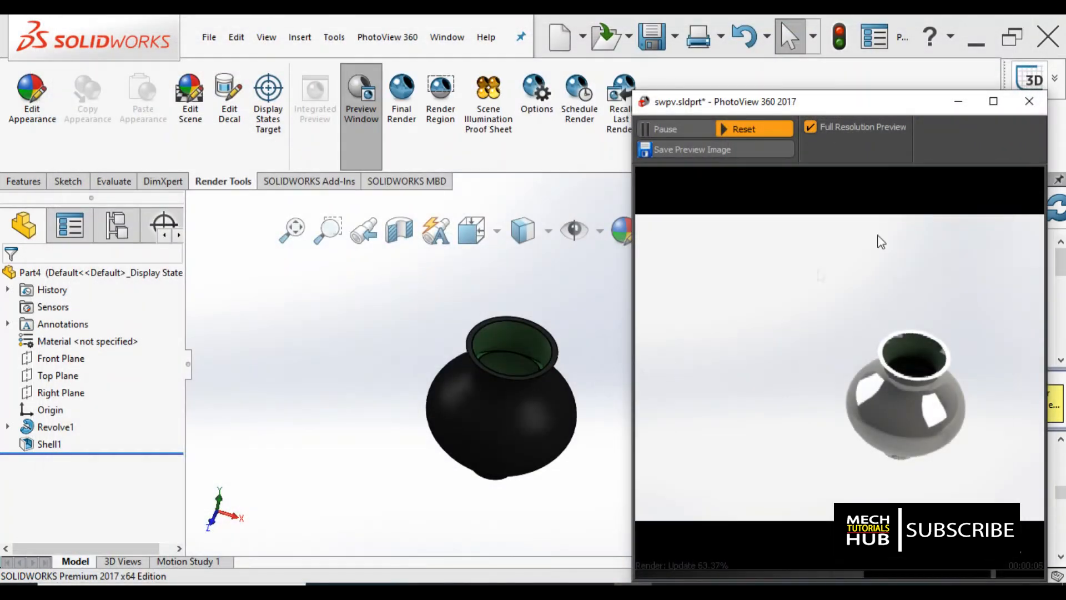
{"action": "left_click", "coordinate": [1028, 101]}
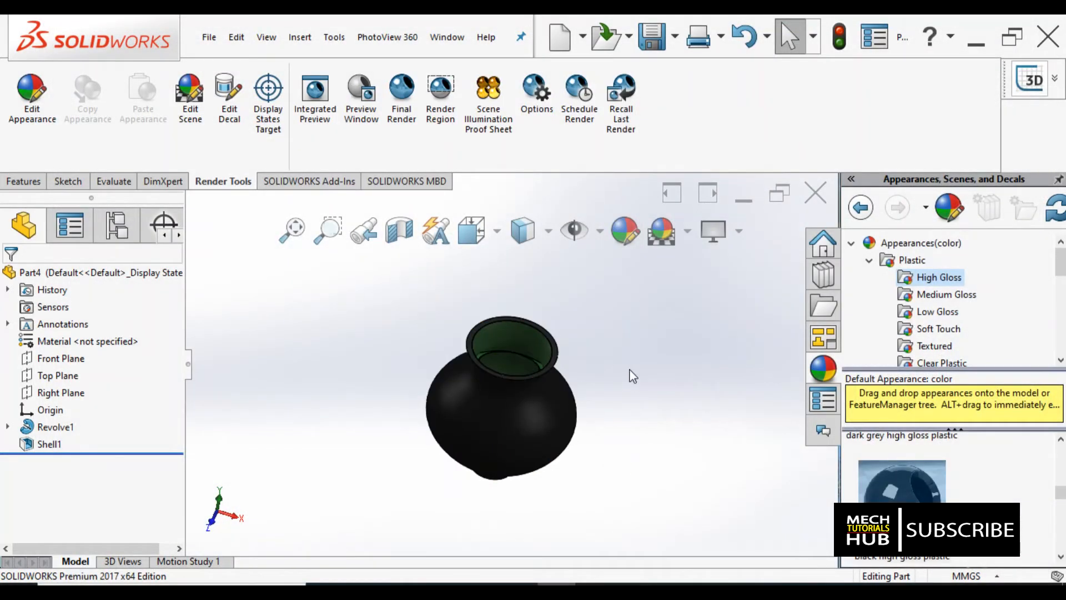
- Find the basic scenes in the library, apply the 3 Point Orange scene, and reorient the vase against it
{"action": "scroll", "coordinate": [511, 328], "scroll_direction": "down", "scroll_amount": 2}
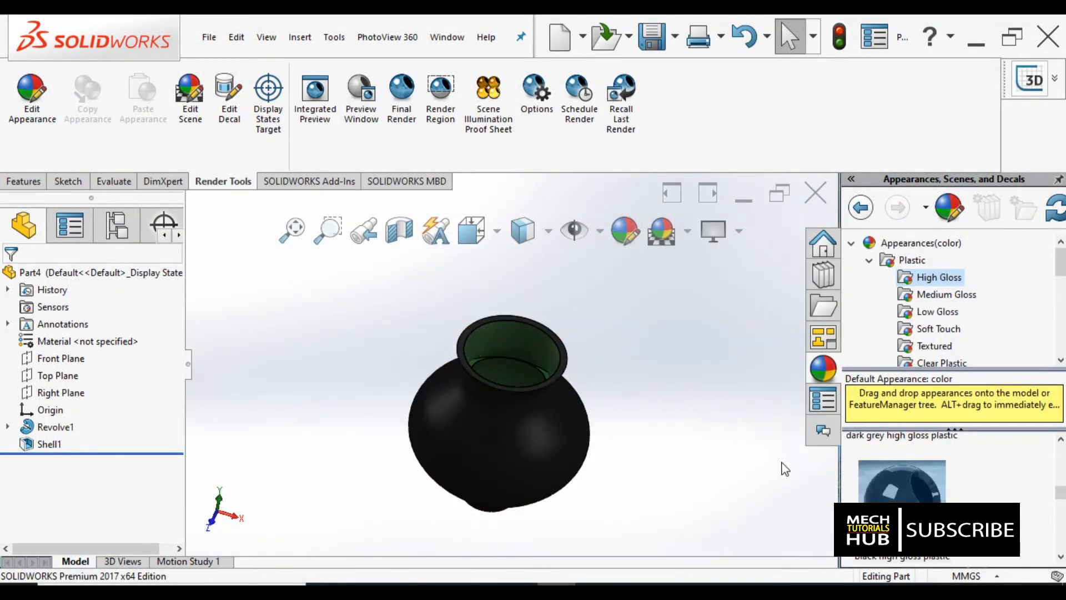
{"action": "left_click", "coordinate": [869, 260]}
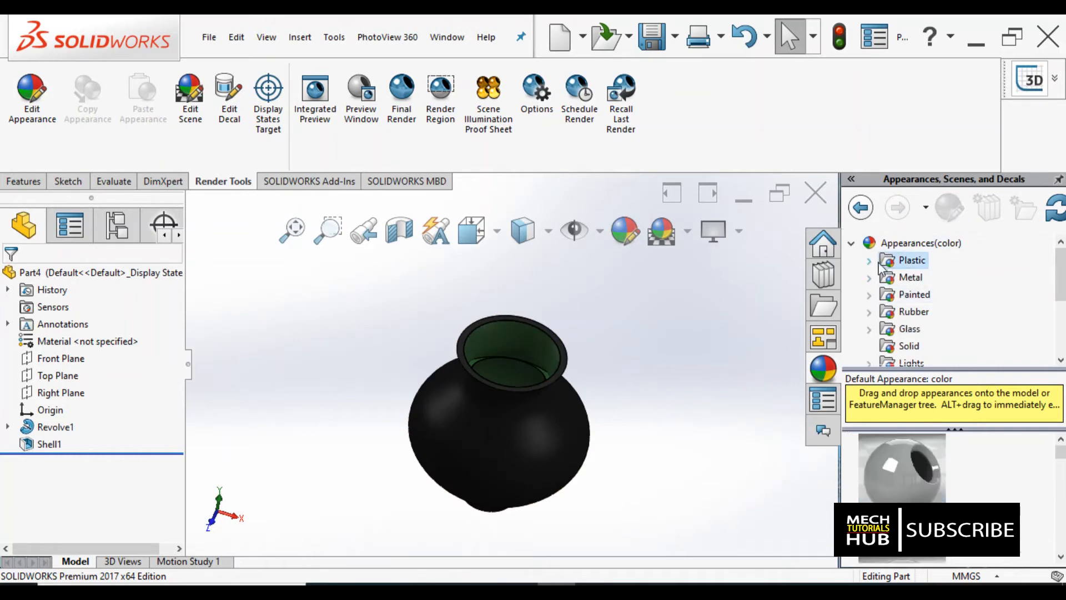
{"action": "left_click_drag", "start_coordinate": [1058, 275], "coordinate": [1058, 323]}
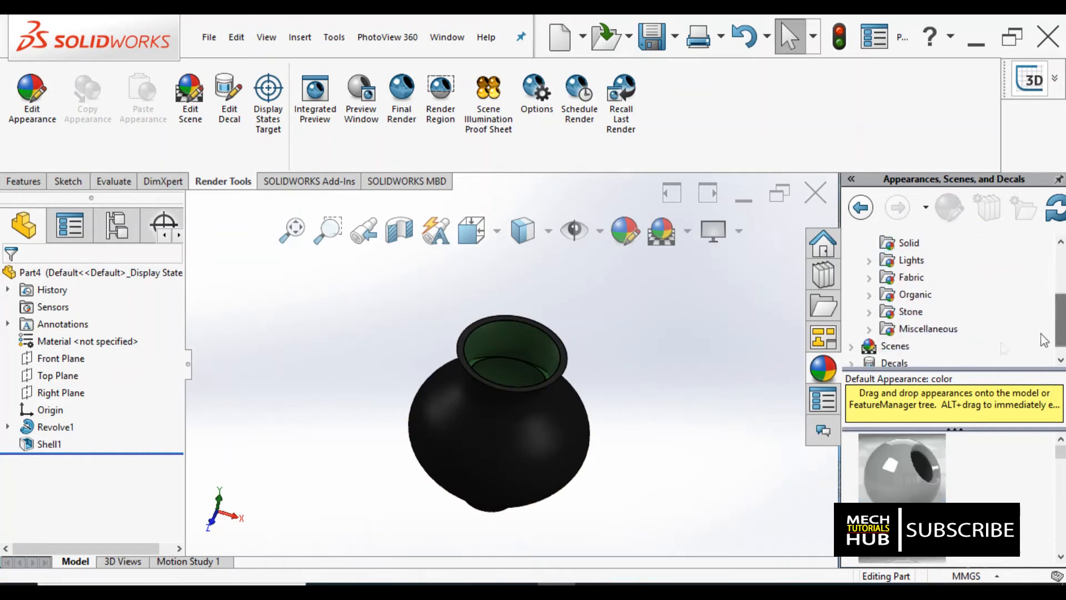
{"action": "scroll", "coordinate": [875, 266], "scroll_direction": "up", "scroll_amount": 2}
{"action": "left_click", "coordinate": [851, 243]}
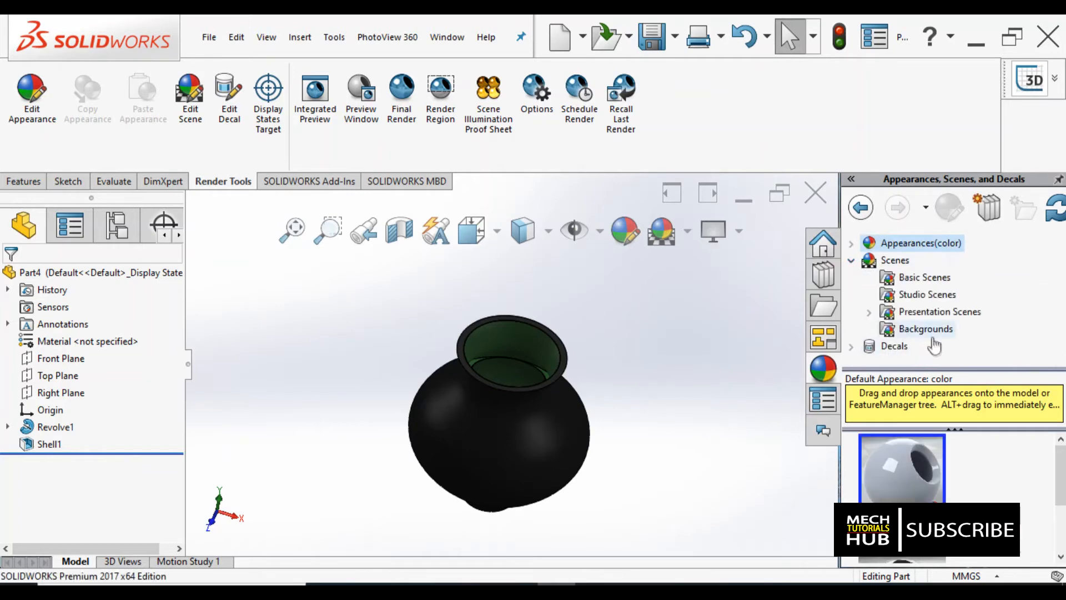
{"action": "left_click", "coordinate": [919, 284]}
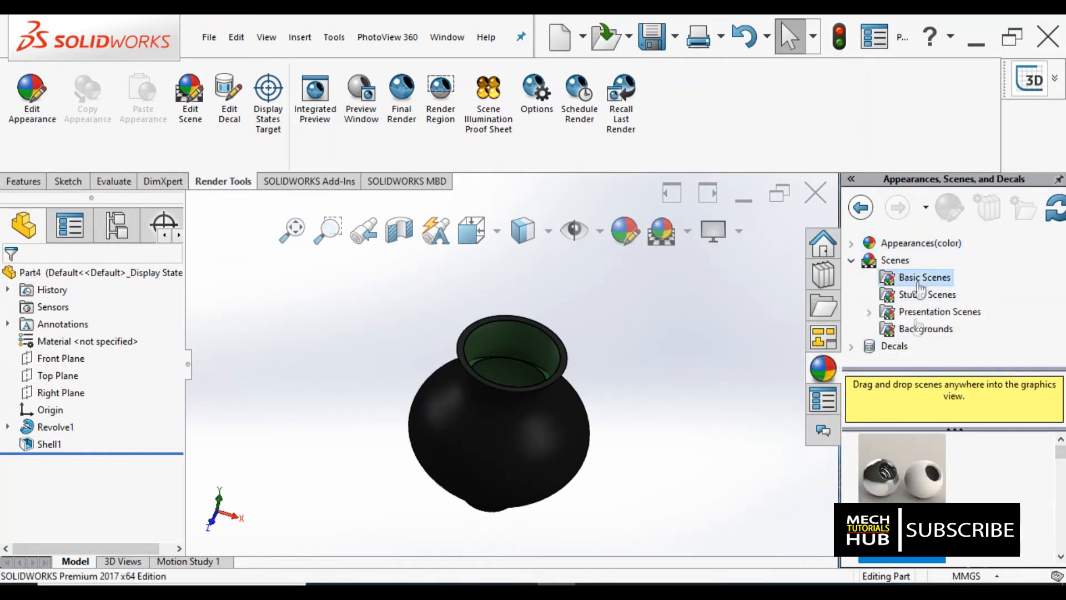
{"action": "left_click_drag", "start_coordinate": [1061, 460], "coordinate": [1061, 466]}
{"action": "left_click_drag", "start_coordinate": [902, 525], "coordinate": [534, 411]}
{"action": "middle_click_drag", "start_coordinate": [534, 410], "coordinate": [456, 344]}
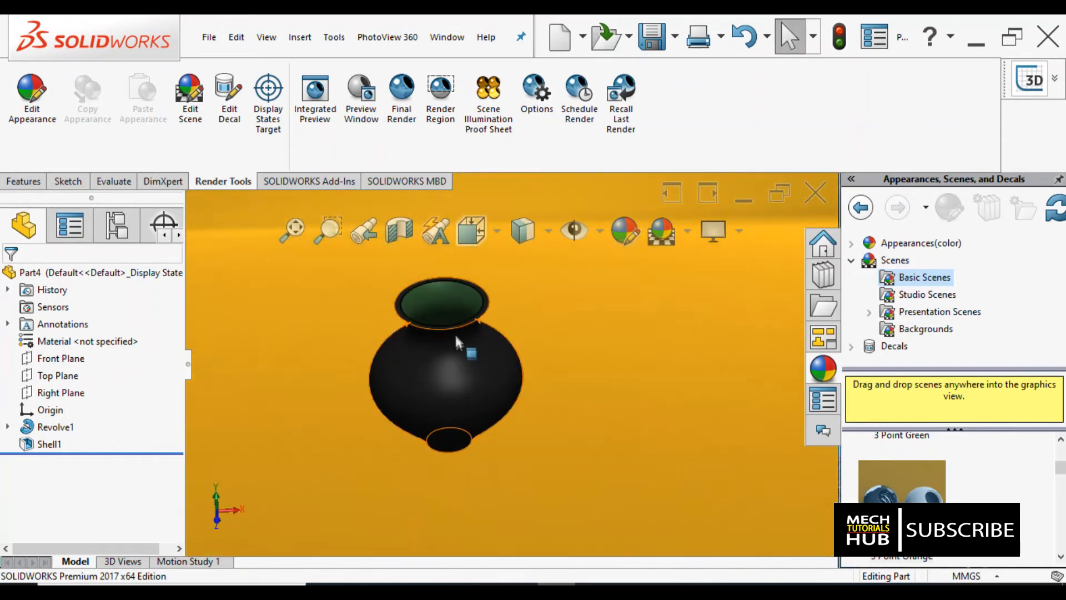
{"action": "scroll", "coordinate": [454, 327], "scroll_direction": "up", "scroll_amount": 2}
{"action": "scroll", "coordinate": [448, 329], "scroll_direction": "down", "scroll_amount": 2}
{"action": "scroll", "coordinate": [448, 332], "scroll_direction": "down", "scroll_amount": 1}
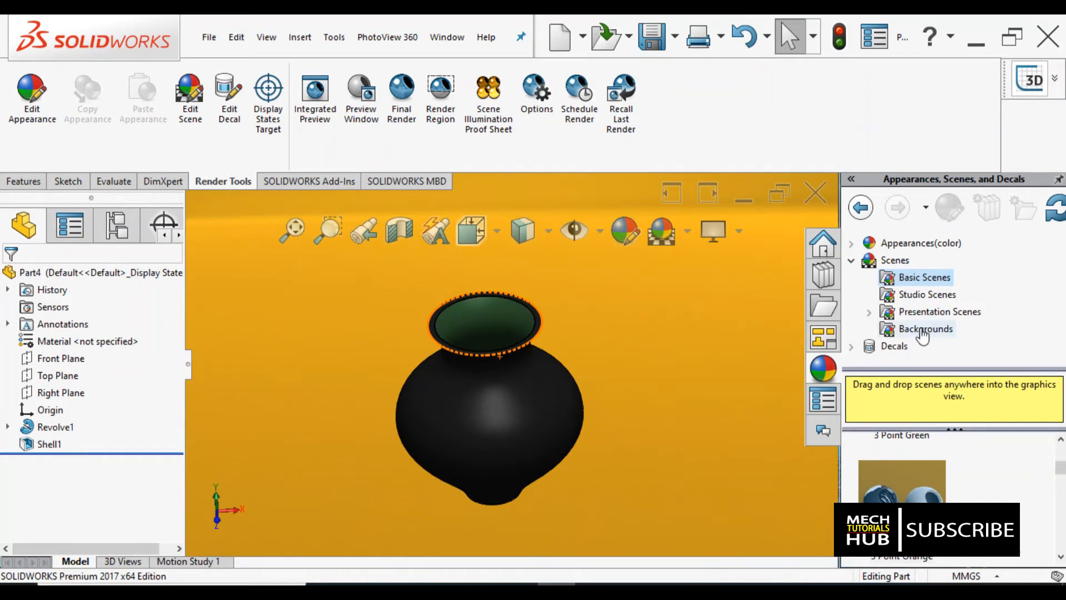
- Look through the studio and presentation scenes in the library, including the Landscape 1 scene images
{"action": "left_click", "coordinate": [918, 300]}
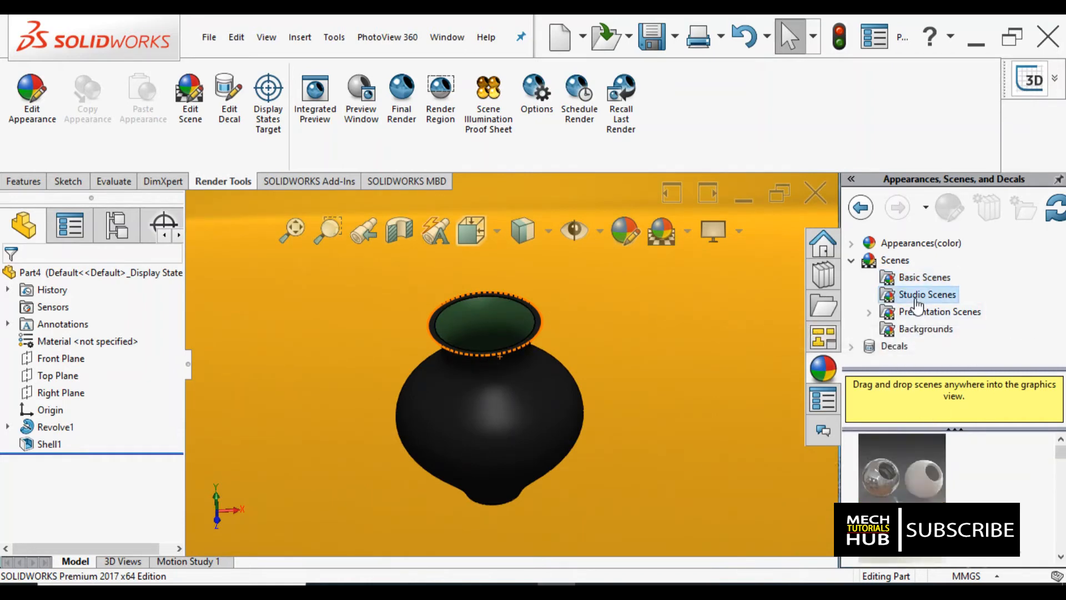
{"action": "left_click", "coordinate": [916, 314]}
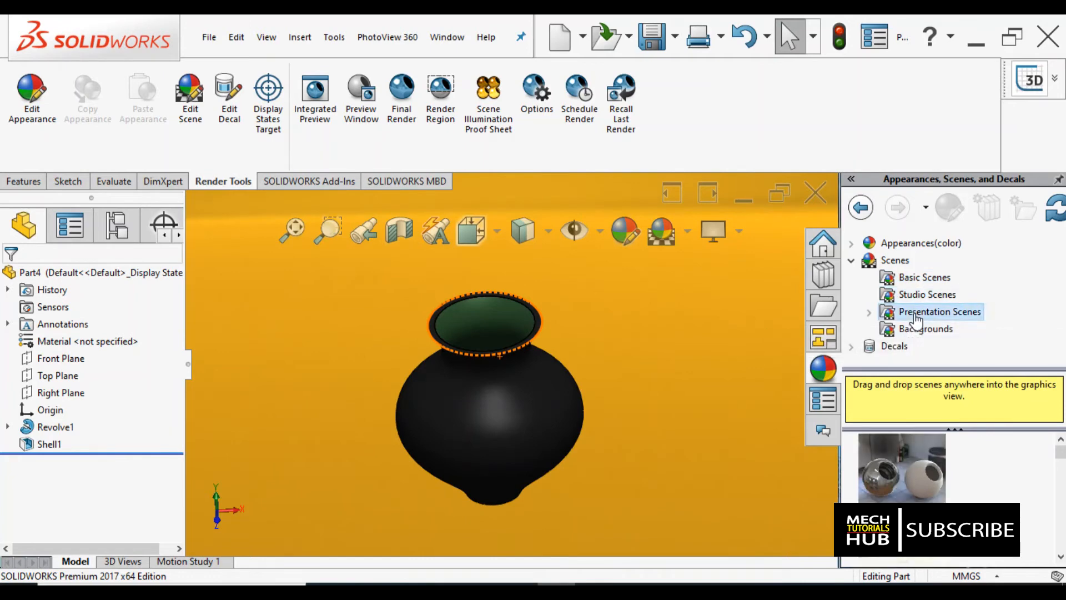
{"action": "double_click", "coordinate": [885, 320]}
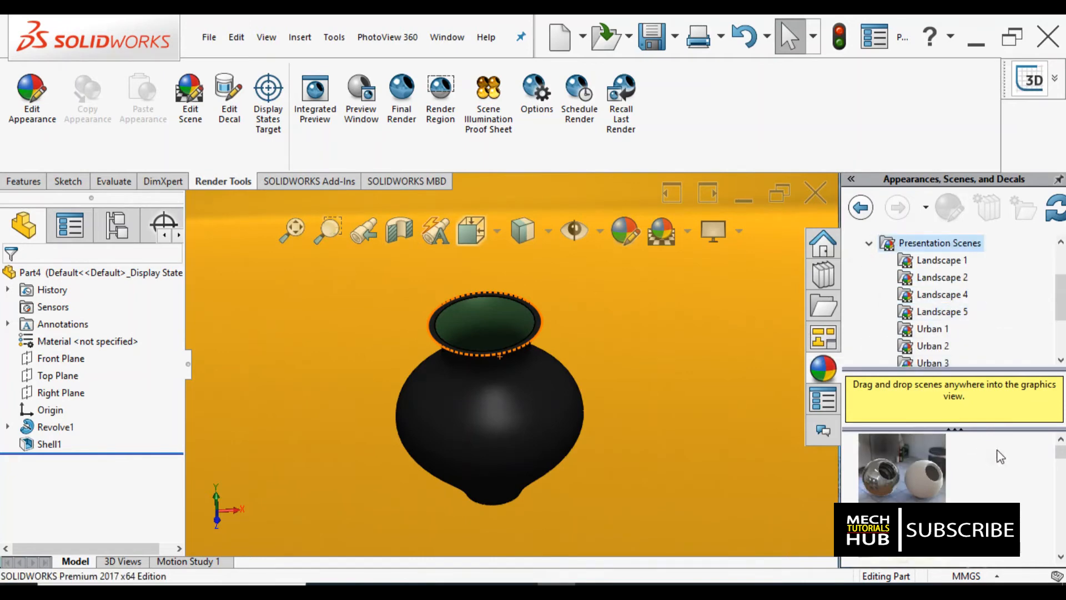
{"action": "left_click", "coordinate": [939, 261]}
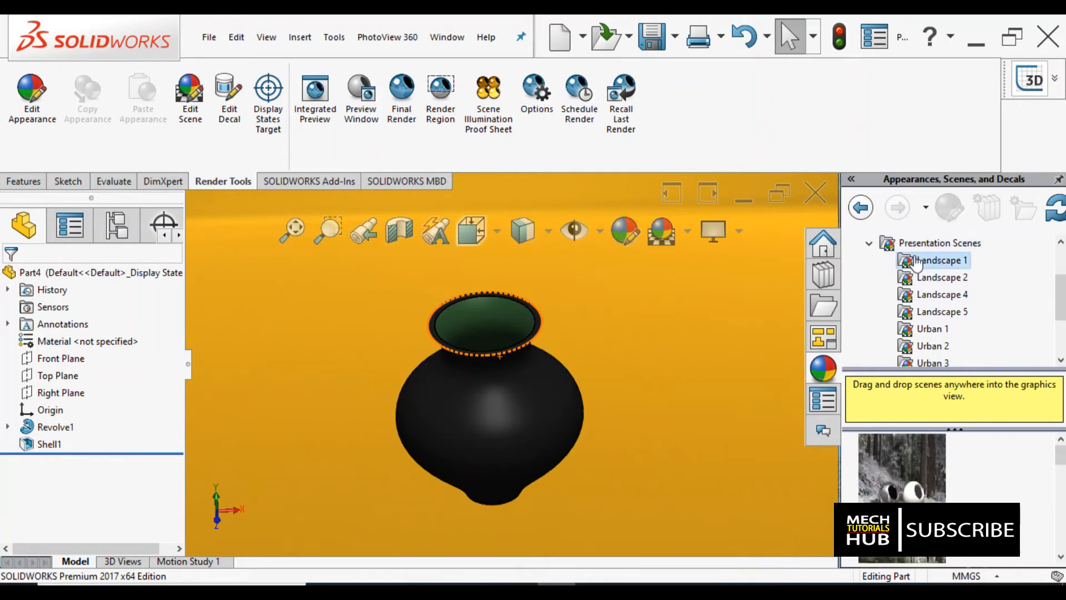
{"action": "left_click_drag", "start_coordinate": [1062, 454], "coordinate": [1062, 482]}
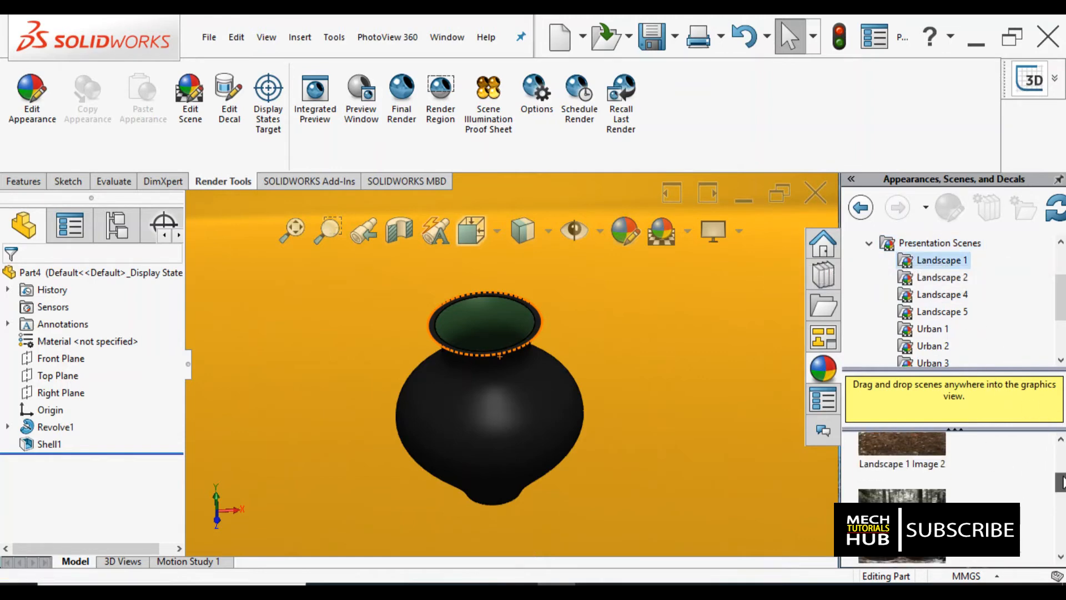
- Apply the first Urban 1 presentation scene and view the whole vase standing on its paved ground
{"action": "left_click", "coordinate": [942, 330]}
{"action": "mouse_move", "coordinate": [1062, 464]}
{"action": "left_mouse_down"}
{"action": "mouse_move", "coordinate": [1062, 550]}
{"action": "mouse_move", "coordinate": [1061, 464]}
{"action": "left_mouse_up"}
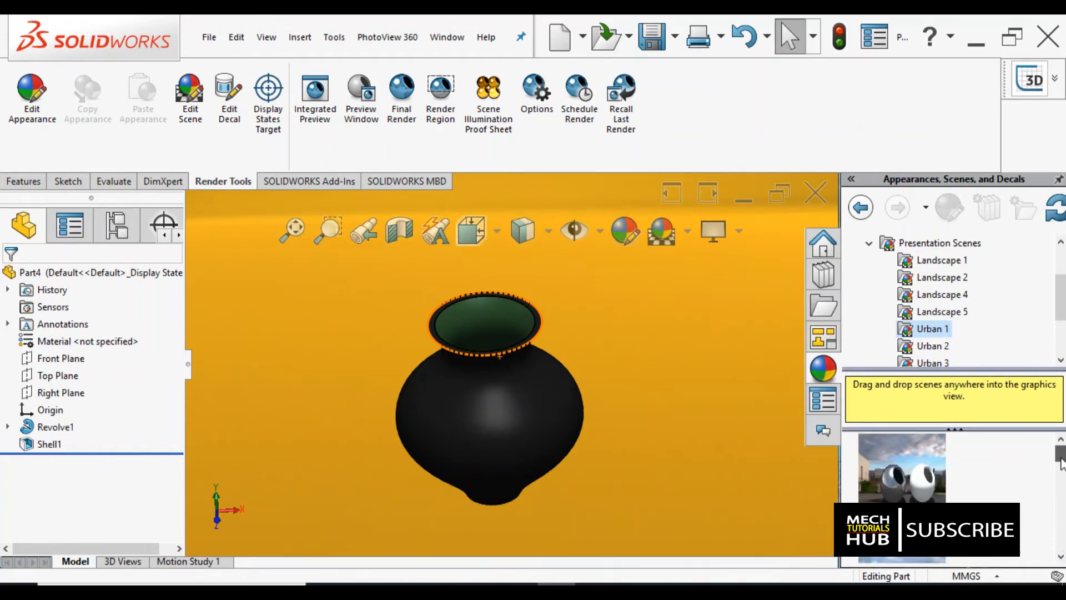
{"action": "left_click_drag", "start_coordinate": [911, 449], "coordinate": [535, 419]}
{"action": "scroll", "coordinate": [533, 388], "scroll_direction": "up", "scroll_amount": 4}
{"action": "scroll", "coordinate": [532, 381], "scroll_direction": "down", "scroll_amount": 4}
{"action": "middle_click_drag", "start_coordinate": [532, 382], "coordinate": [519, 364]}
{"action": "scroll", "coordinate": [541, 363], "scroll_direction": "up", "scroll_amount": 5}
{"action": "scroll", "coordinate": [533, 371], "scroll_direction": "down", "scroll_amount": 2}
{"action": "scroll", "coordinate": [519, 336], "scroll_direction": "down", "scroll_amount": 3}
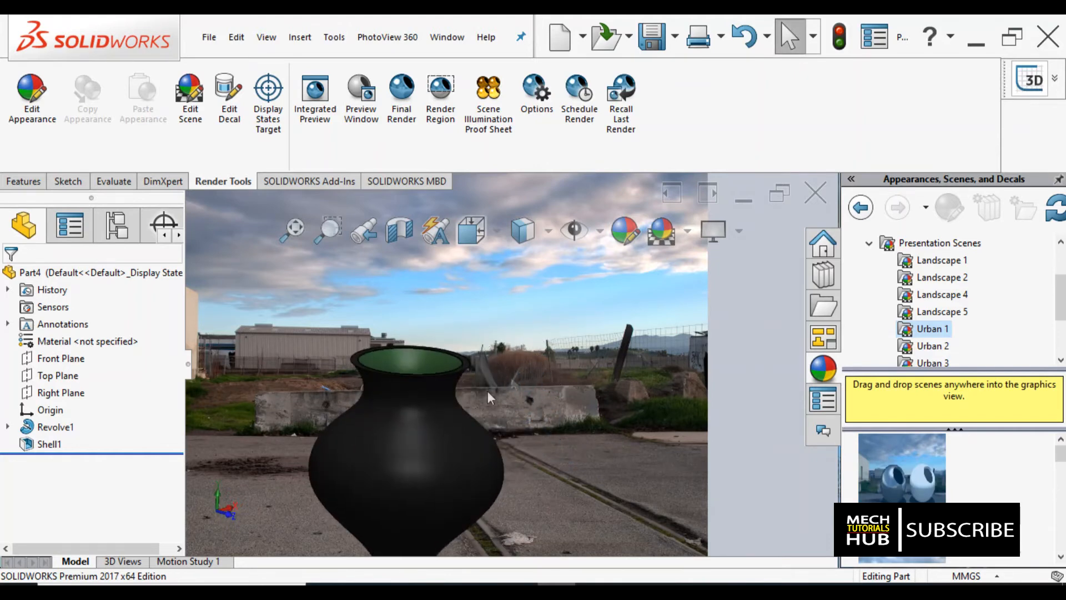
{"action": "scroll", "coordinate": [458, 428], "scroll_direction": "down", "scroll_amount": 2}
{"action": "scroll", "coordinate": [458, 428], "scroll_direction": "up", "scroll_amount": 4}
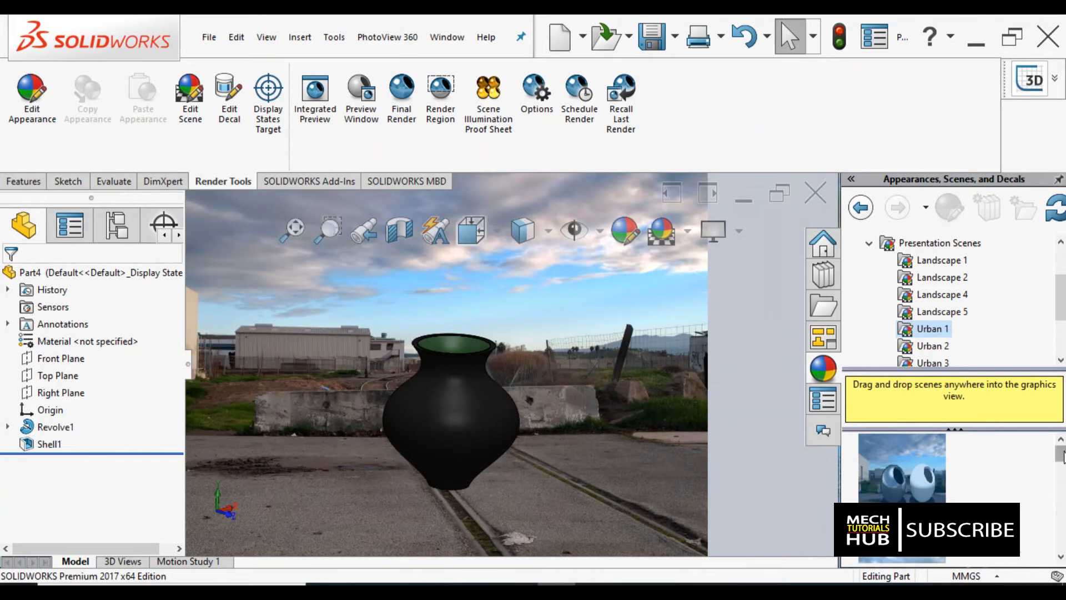
- Look through the remaining Urban 1 scene images and the Landscape 2 scene images
{"action": "scroll", "coordinate": [1061, 455], "scroll_direction": "down", "scroll_amount": 2}
{"action": "scroll", "coordinate": [902, 494], "scroll_direction": "down", "scroll_amount": 2}
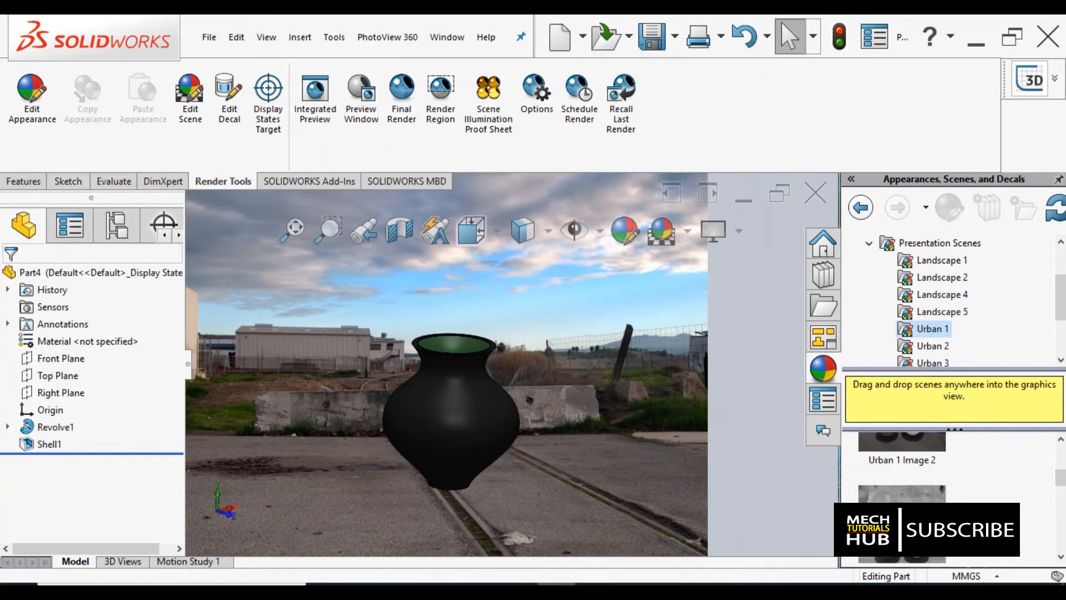
{"action": "left_click", "coordinate": [932, 345]}
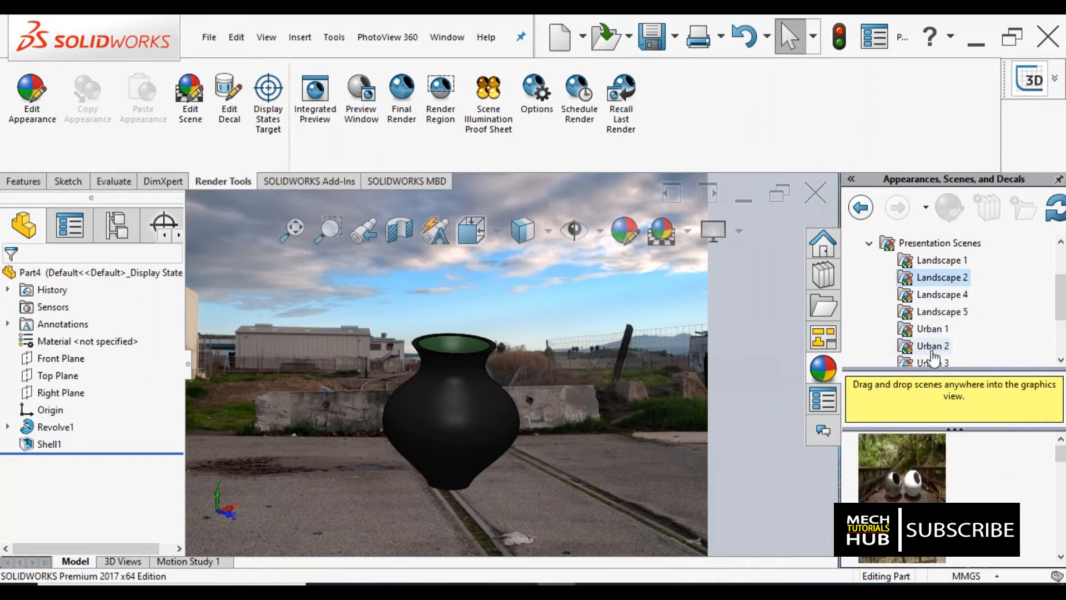
{"action": "scroll", "coordinate": [902, 478], "scroll_direction": "down", "scroll_amount": 5}
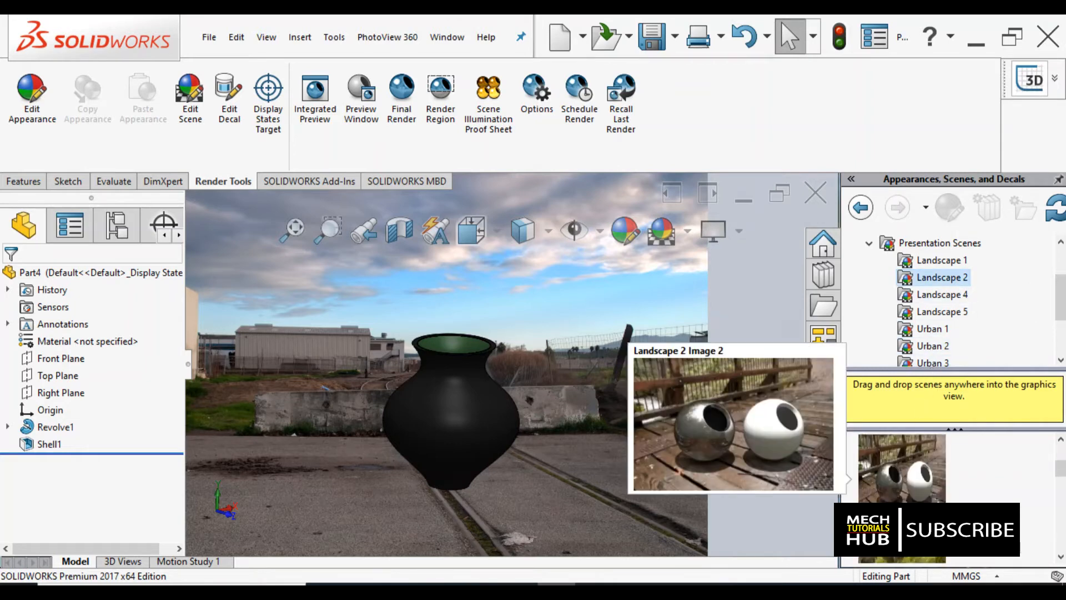
{"action": "scroll", "coordinate": [902, 513], "scroll_direction": "down", "scroll_amount": 3}
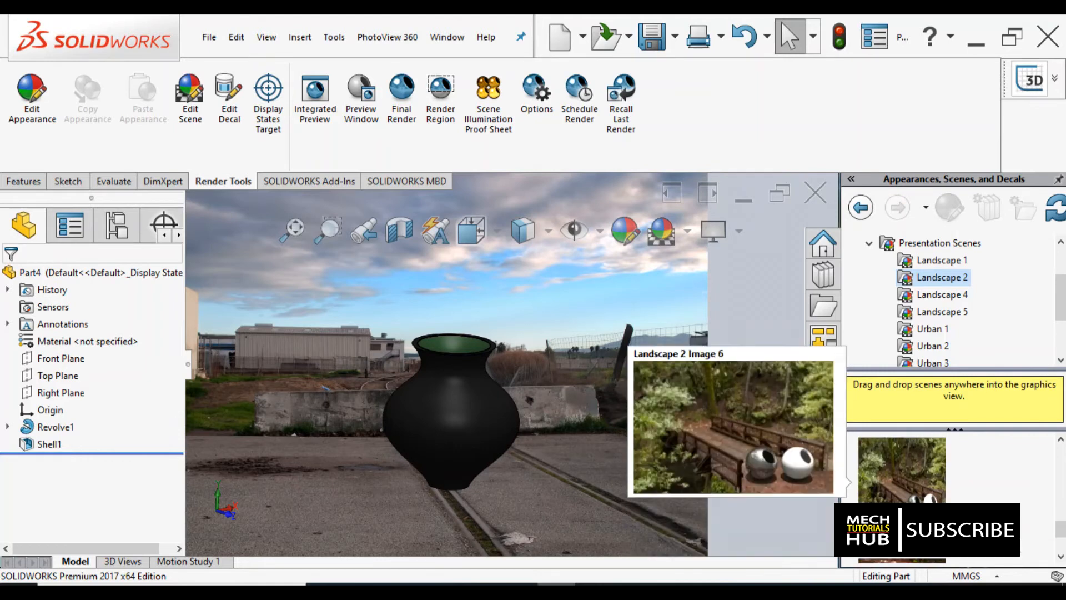
{"action": "scroll", "coordinate": [902, 514], "scroll_direction": "up", "scroll_amount": 4}
{"action": "scroll", "coordinate": [902, 500], "scroll_direction": "up", "scroll_amount": 2}
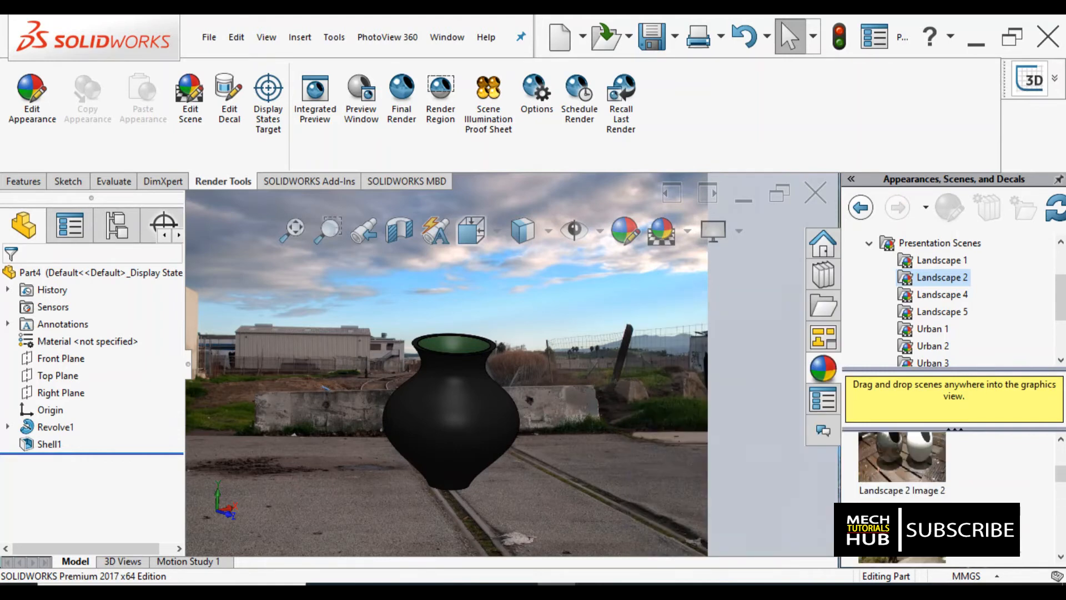
- Apply the kitchen scene, the first one listed under Presentation Scenes, as the vase's surroundings
{"action": "left_click", "coordinate": [869, 242]}
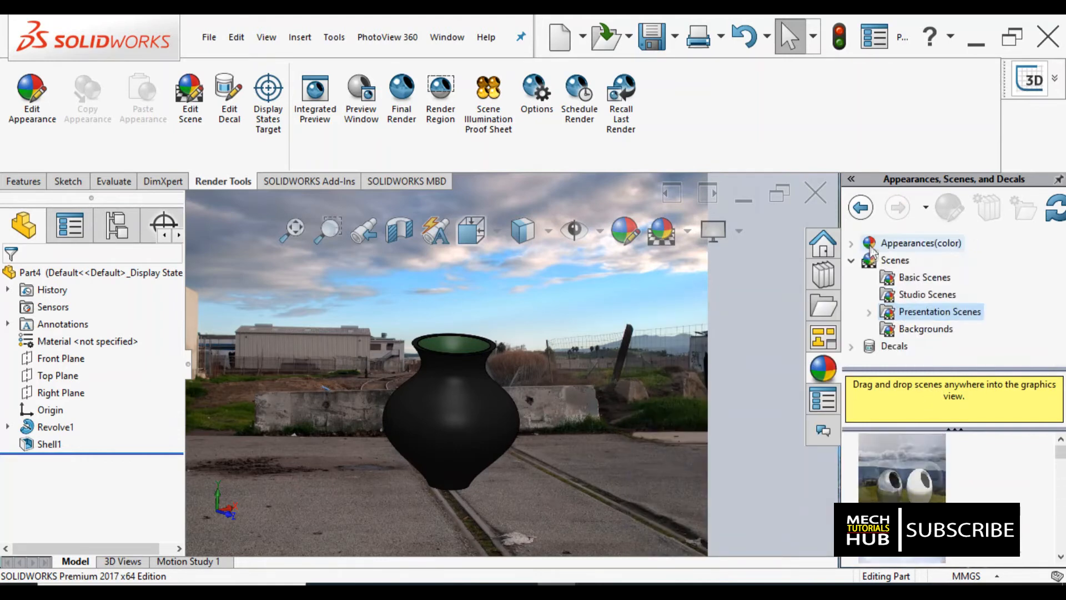
{"action": "double_click", "coordinate": [937, 313]}
{"action": "double_click", "coordinate": [915, 480]}
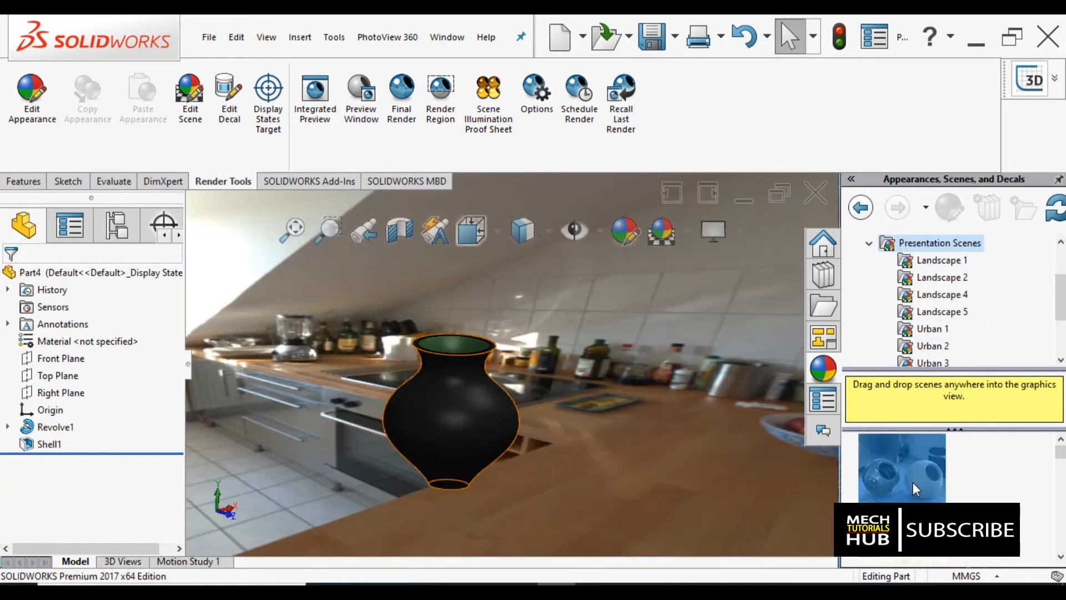
{"action": "middle_click_drag", "start_coordinate": [587, 427], "coordinate": [568, 411]}
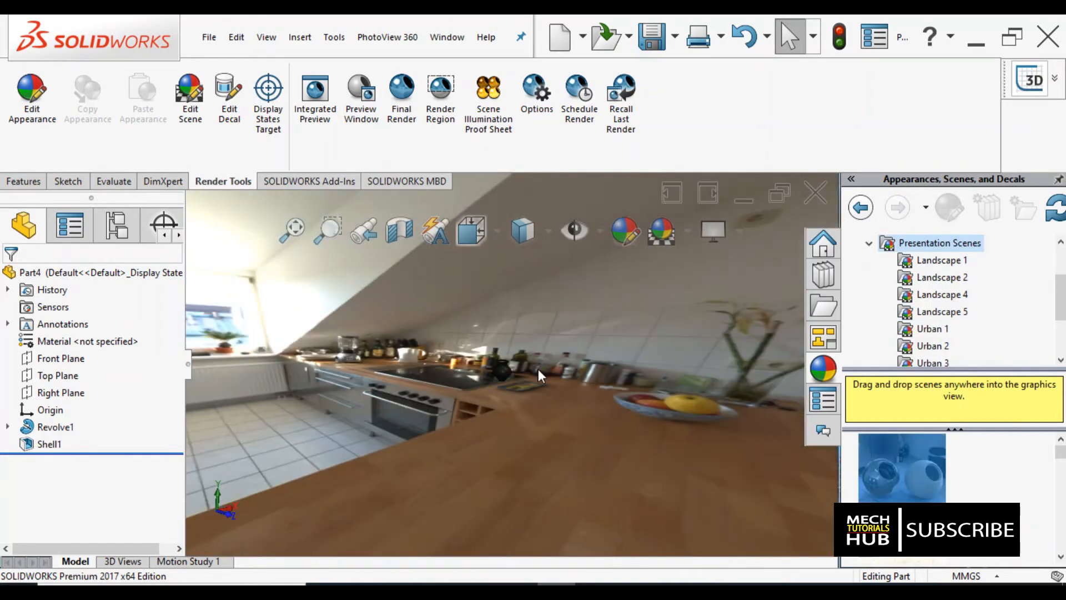
{"action": "scroll", "coordinate": [538, 369], "scroll_direction": "down", "scroll_amount": 5}
{"action": "scroll", "coordinate": [626, 422], "scroll_direction": "up", "scroll_amount": 5}
- Orbit the kitchen scene until the vase stands on the wooden countertop in front of the fruit bowl
{"action": "middle_click_drag", "start_coordinate": [626, 422], "coordinate": [365, 395]}
{"action": "scroll", "coordinate": [508, 362], "scroll_direction": "down", "scroll_amount": 6}
{"action": "scroll", "coordinate": [599, 383], "scroll_direction": "down", "scroll_amount": 5}
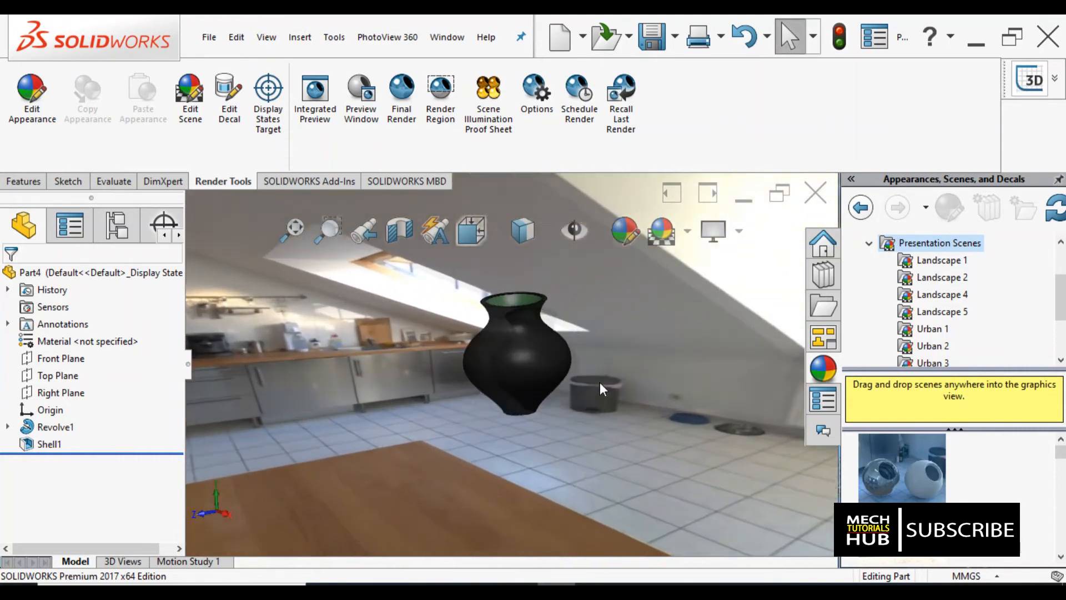
{"action": "scroll", "coordinate": [572, 323], "scroll_direction": "down", "scroll_amount": 3}
{"action": "middle_click_drag", "start_coordinate": [567, 322], "coordinate": [631, 404]}
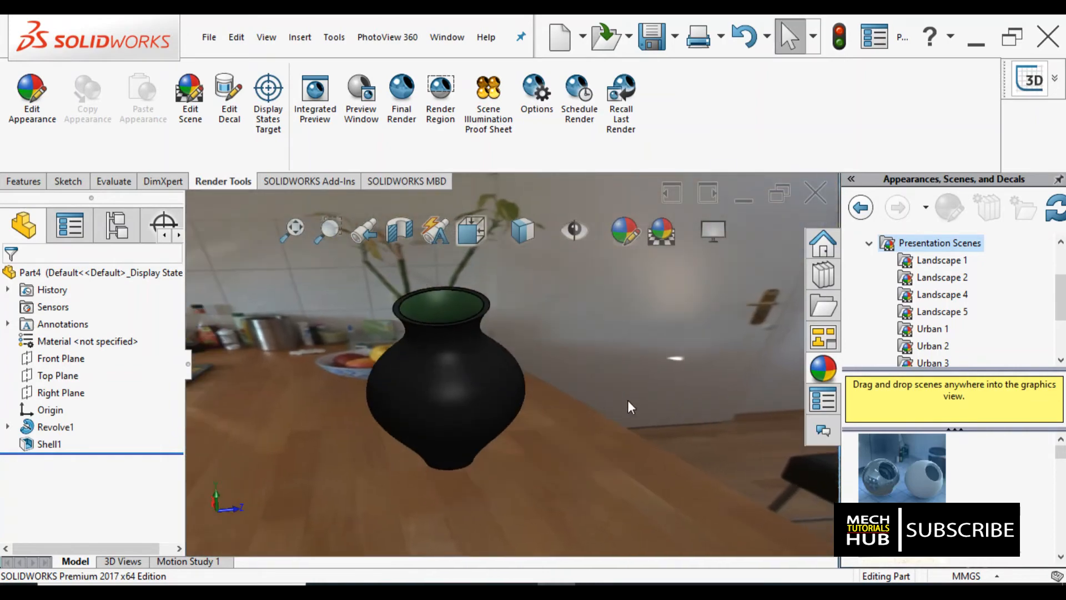
- Adjust the vase's size and place in the countertop view, bringing the small vase beside the fruit bowl
{"action": "scroll", "coordinate": [577, 361], "scroll_direction": "up", "scroll_amount": 6}
{"action": "scroll", "coordinate": [537, 314], "scroll_direction": "down", "scroll_amount": 3}
{"action": "scroll", "coordinate": [533, 311], "scroll_direction": "down", "scroll_amount": 4}
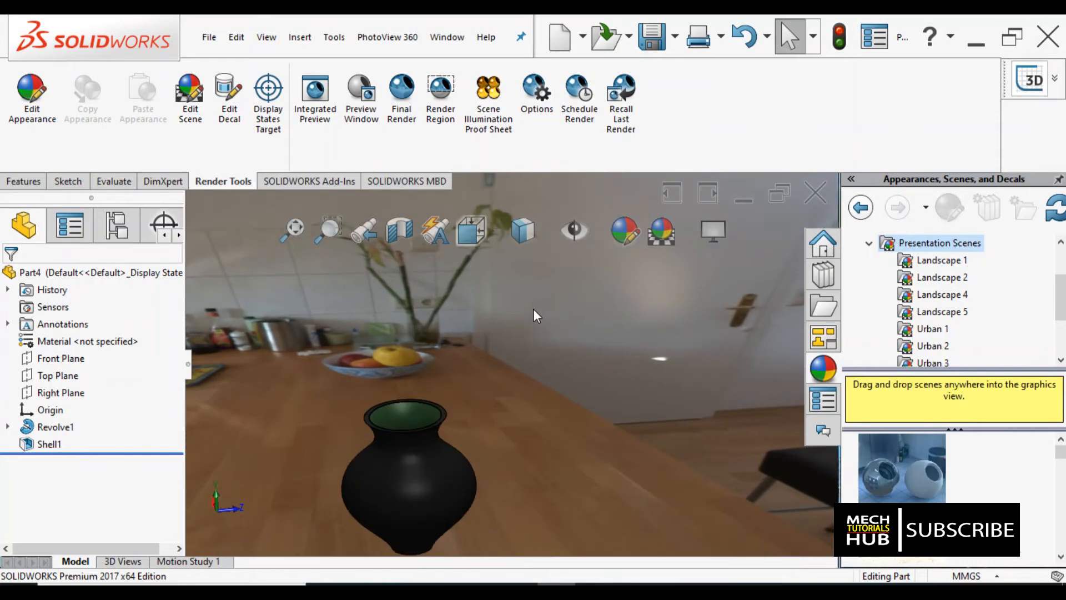
{"action": "scroll", "coordinate": [530, 318], "scroll_direction": "up", "scroll_amount": 4}
{"action": "scroll", "coordinate": [555, 350], "scroll_direction": "down", "scroll_amount": 2}
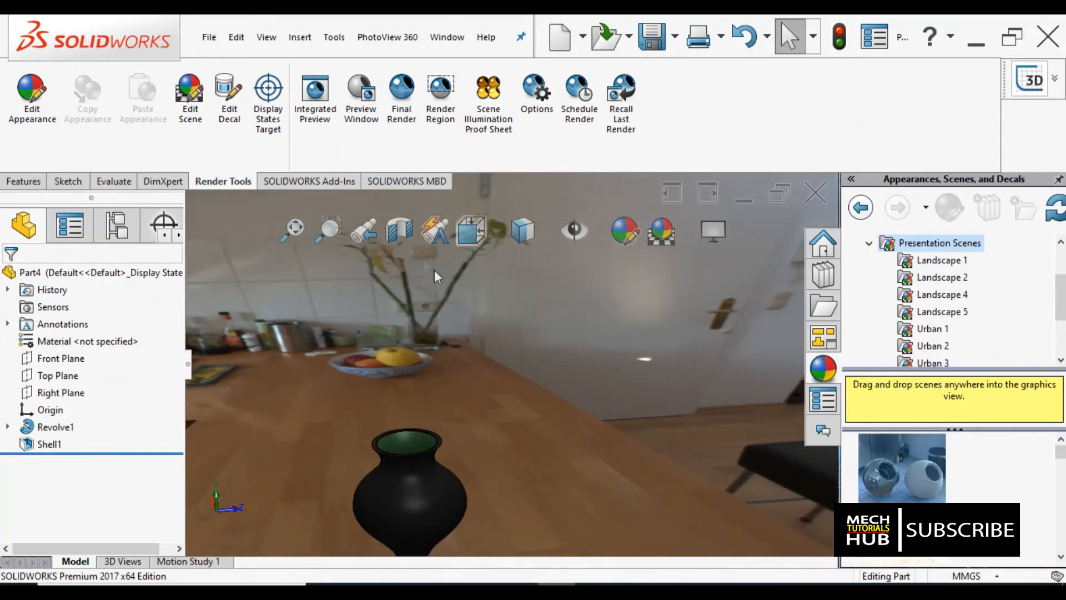
{"action": "left_click", "coordinate": [305, 234]}
{"action": "scroll", "coordinate": [515, 351], "scroll_direction": "up", "scroll_amount": 3}
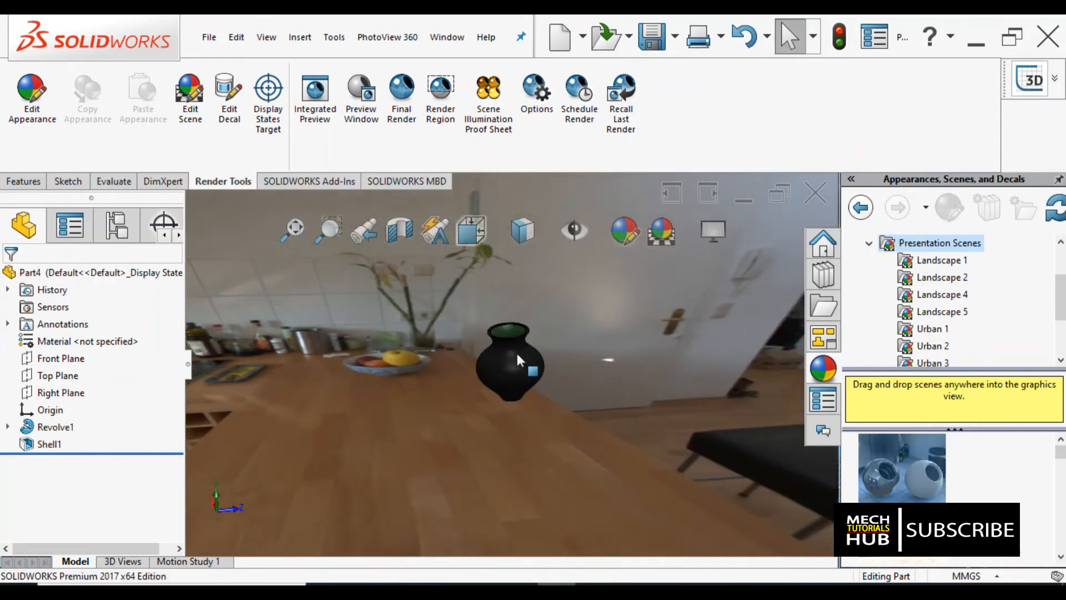
- Orbit to the kitchen's tiled floor and window side and show the vase small on the wooden tabletop
{"action": "scroll", "coordinate": [596, 325], "scroll_direction": "down", "scroll_amount": 2}
{"action": "middle_click_drag", "start_coordinate": [598, 322], "coordinate": [430, 400]}
{"action": "scroll", "coordinate": [413, 372], "scroll_direction": "down", "scroll_amount": 4}
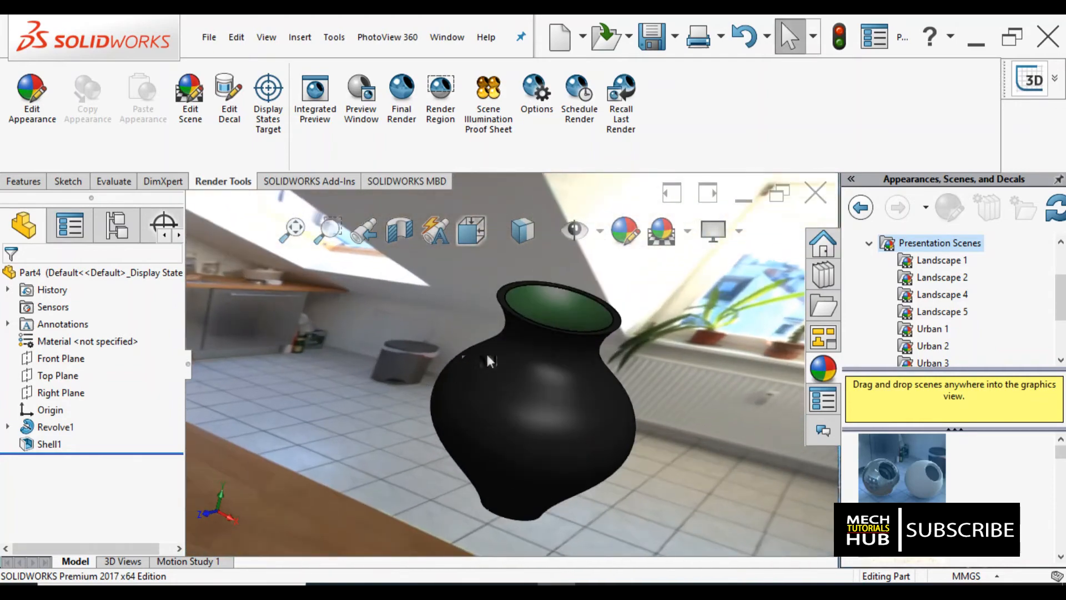
{"action": "scroll", "coordinate": [490, 358], "scroll_direction": "up", "scroll_amount": 5}
{"action": "scroll", "coordinate": [491, 354], "scroll_direction": "up", "scroll_amount": 4}
{"action": "middle_click_drag", "start_coordinate": [493, 354], "coordinate": [508, 416]}
{"action": "scroll", "coordinate": [521, 333], "scroll_direction": "down", "scroll_amount": 4}
{"action": "scroll", "coordinate": [530, 439], "scroll_direction": "up", "scroll_amount": 2}
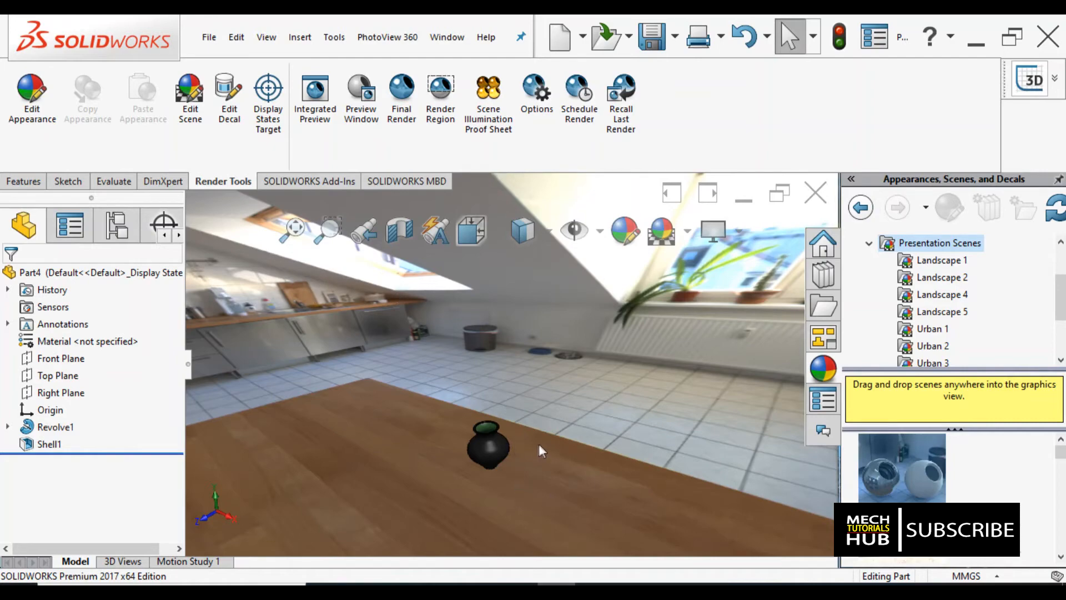
- Turn the scene towards the living room and view the vase directly above the black stool
{"action": "middle_click_drag", "start_coordinate": [552, 478], "coordinate": [483, 422]}
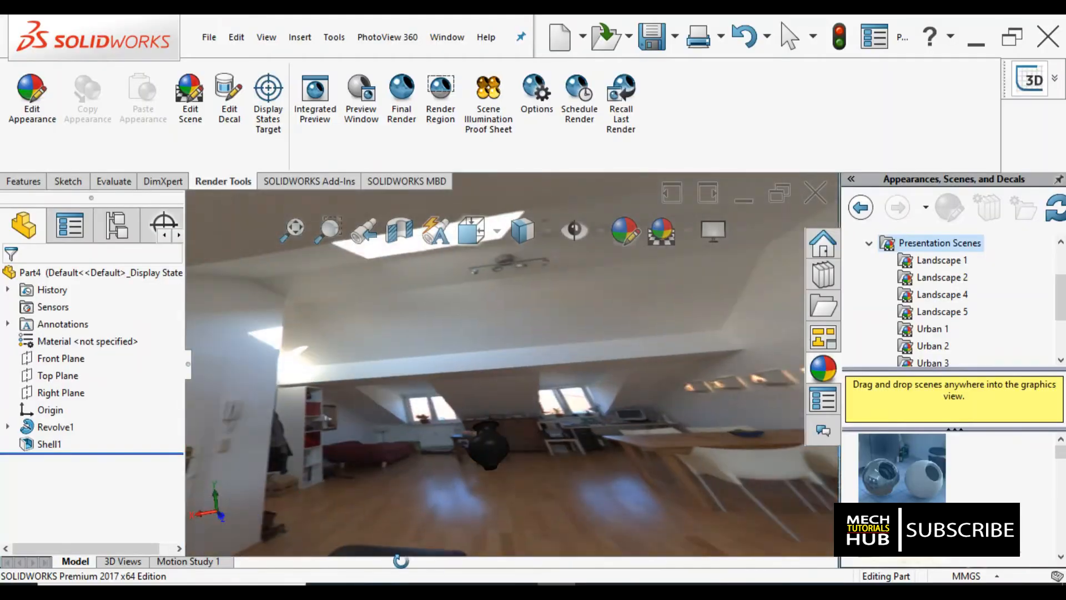
{"action": "middle_click_drag", "start_coordinate": [453, 522], "coordinate": [510, 339]}
{"action": "scroll", "coordinate": [509, 339], "scroll_direction": "down", "scroll_amount": 5}
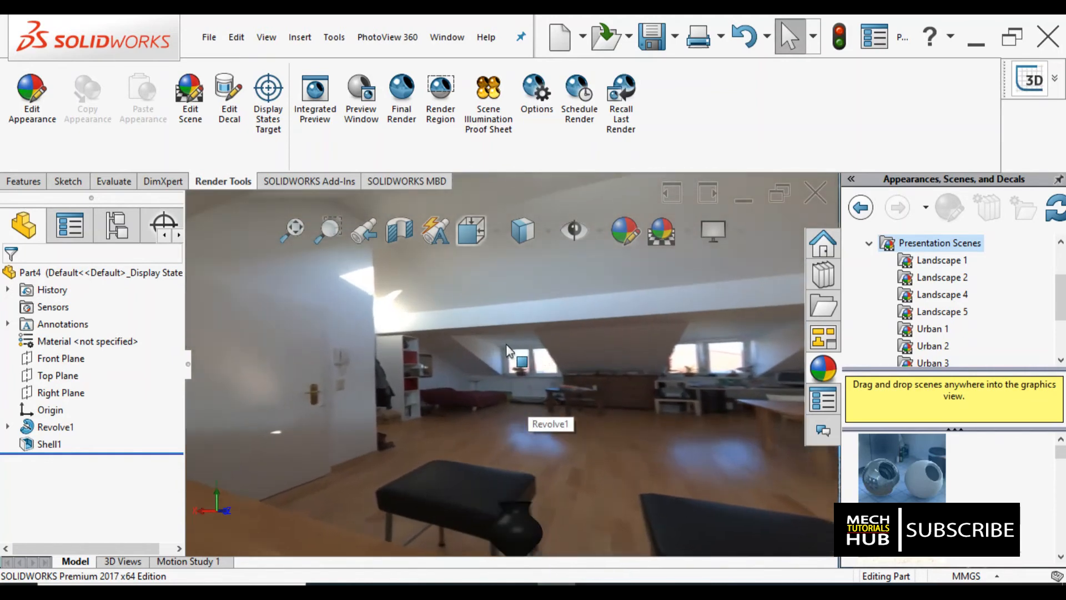
{"action": "scroll", "coordinate": [504, 349], "scroll_direction": "down", "scroll_amount": 5}
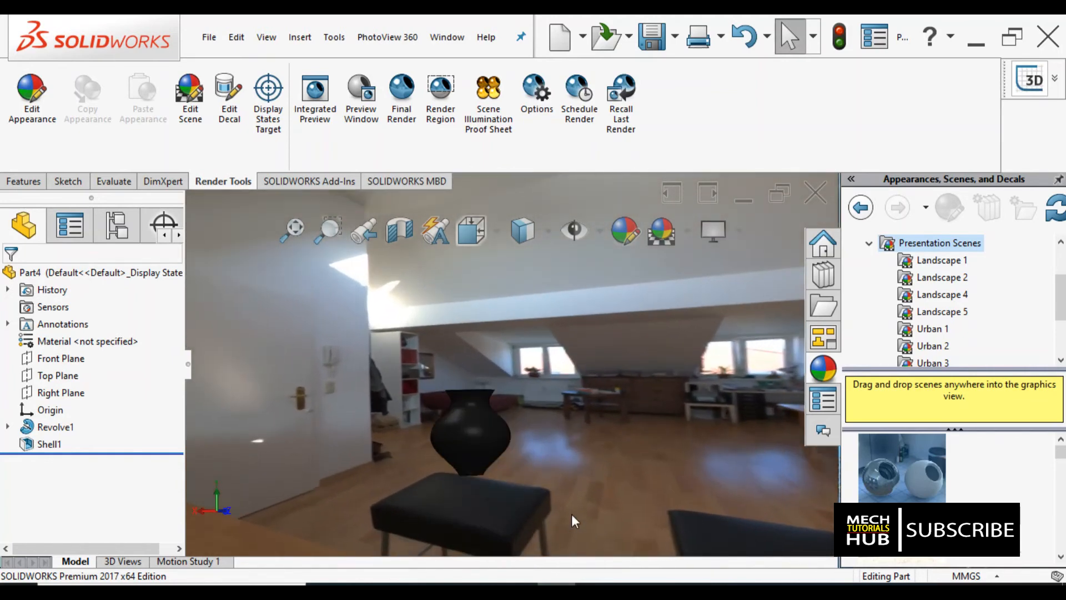
{"action": "scroll", "coordinate": [488, 478], "scroll_direction": "down", "scroll_amount": 3}
- Vary the vase's size against the living room and finish with a close view of its side
{"action": "scroll", "coordinate": [487, 478], "scroll_direction": "up", "scroll_amount": 6}
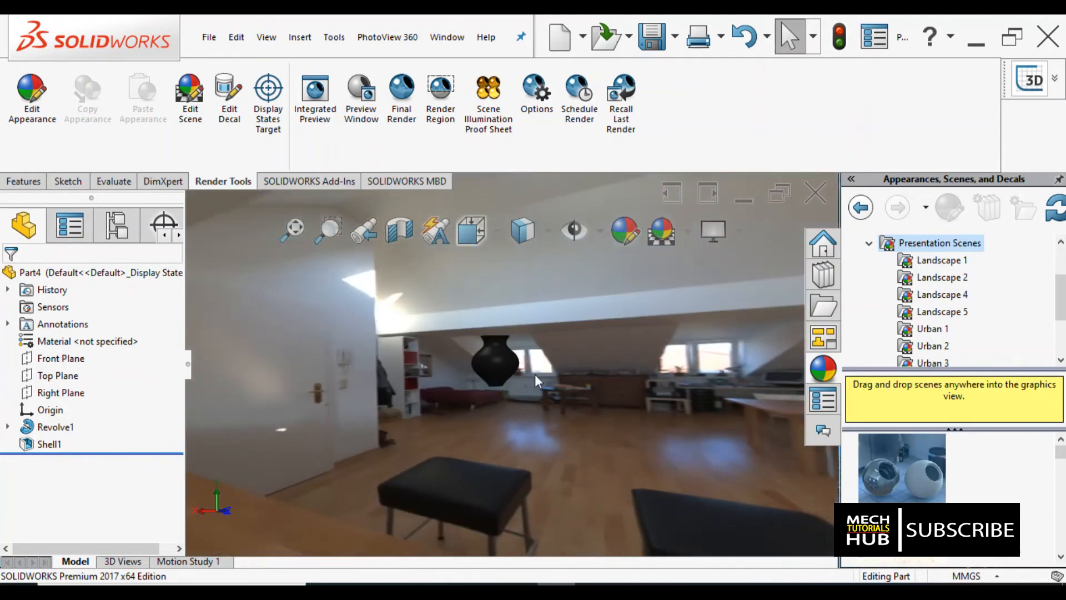
{"action": "scroll", "coordinate": [535, 373], "scroll_direction": "down", "scroll_amount": 3}
{"action": "scroll", "coordinate": [489, 333], "scroll_direction": "up", "scroll_amount": 6}
{"action": "scroll", "coordinate": [527, 330], "scroll_direction": "down", "scroll_amount": 5}
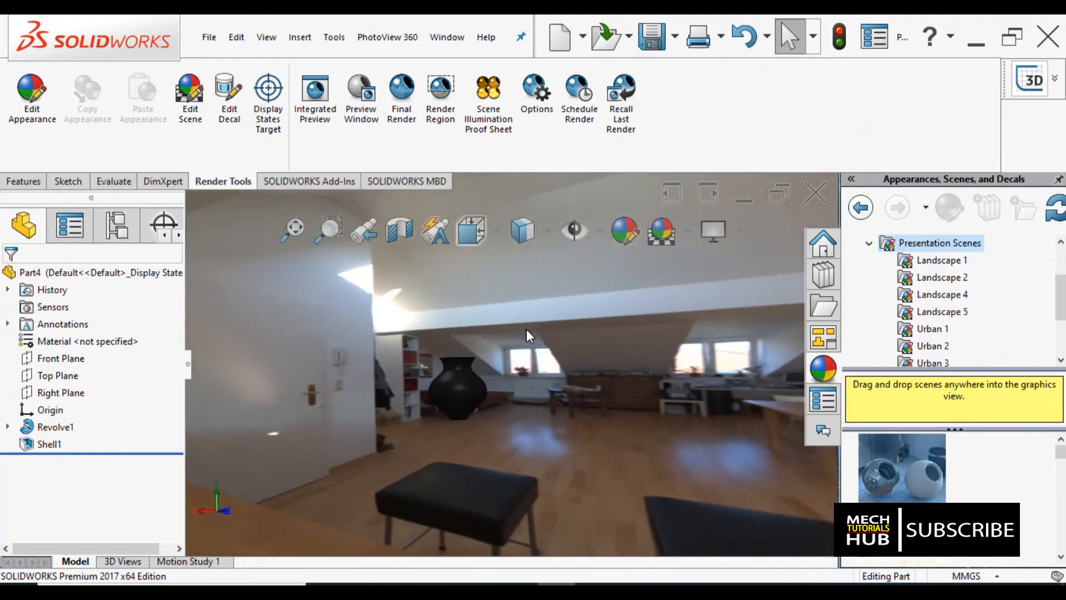
{"action": "scroll", "coordinate": [434, 392], "scroll_direction": "down", "scroll_amount": 5}
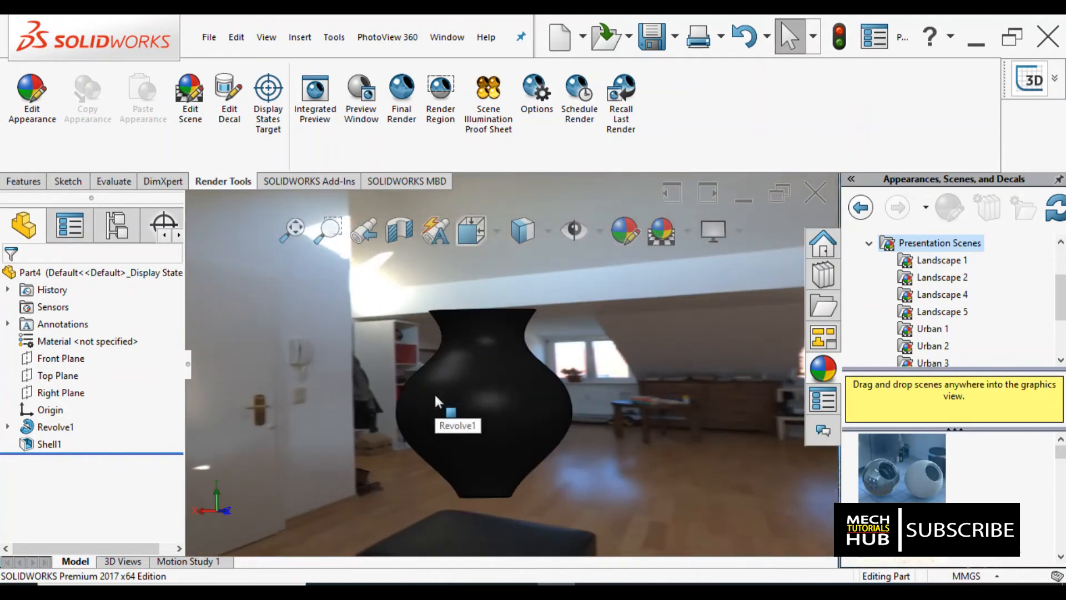
- Shrink the vase in view and orbit to show it on the black stool facing the dining table
{"action": "scroll", "coordinate": [434, 392], "scroll_direction": "up", "scroll_amount": 6}
{"action": "scroll", "coordinate": [522, 361], "scroll_direction": "down", "scroll_amount": 2}
{"action": "scroll", "coordinate": [518, 361], "scroll_direction": "down", "scroll_amount": 2}
{"action": "middle_click_drag", "start_coordinate": [498, 457], "coordinate": [530, 460]}
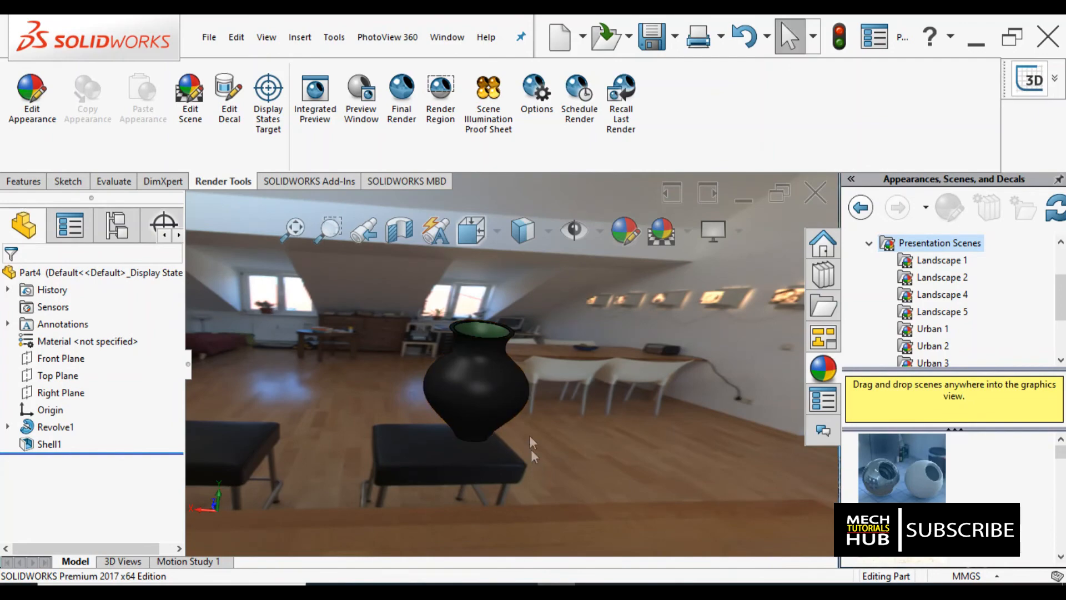
- Inspect the vase up close and from afar, finishing with it small beside the dining table's white chairs
{"action": "scroll", "coordinate": [441, 418], "scroll_direction": "down", "scroll_amount": 5}
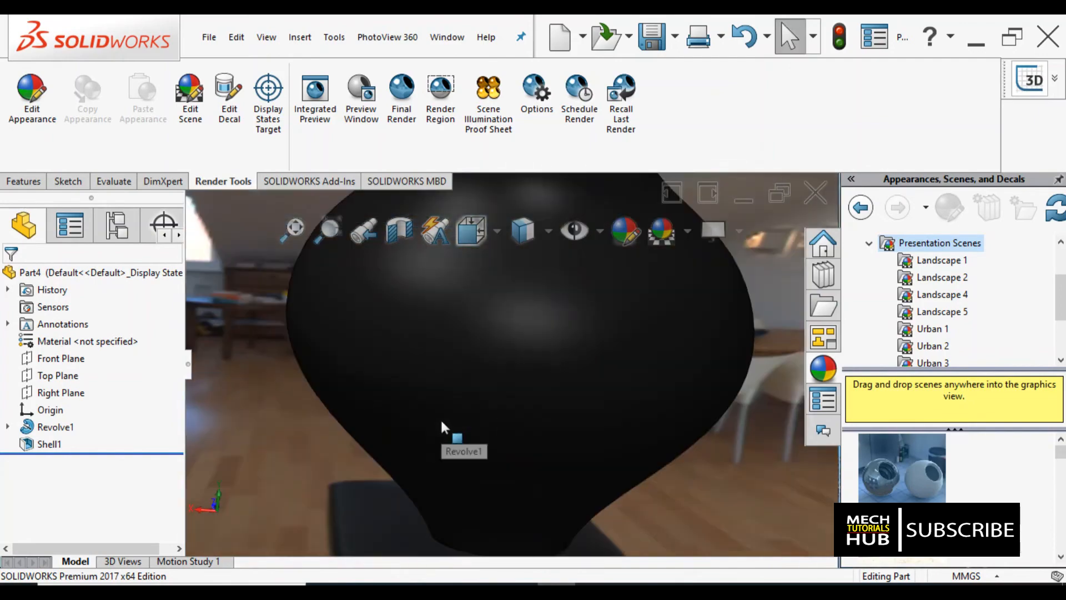
{"action": "scroll", "coordinate": [442, 419], "scroll_direction": "up", "scroll_amount": 8}
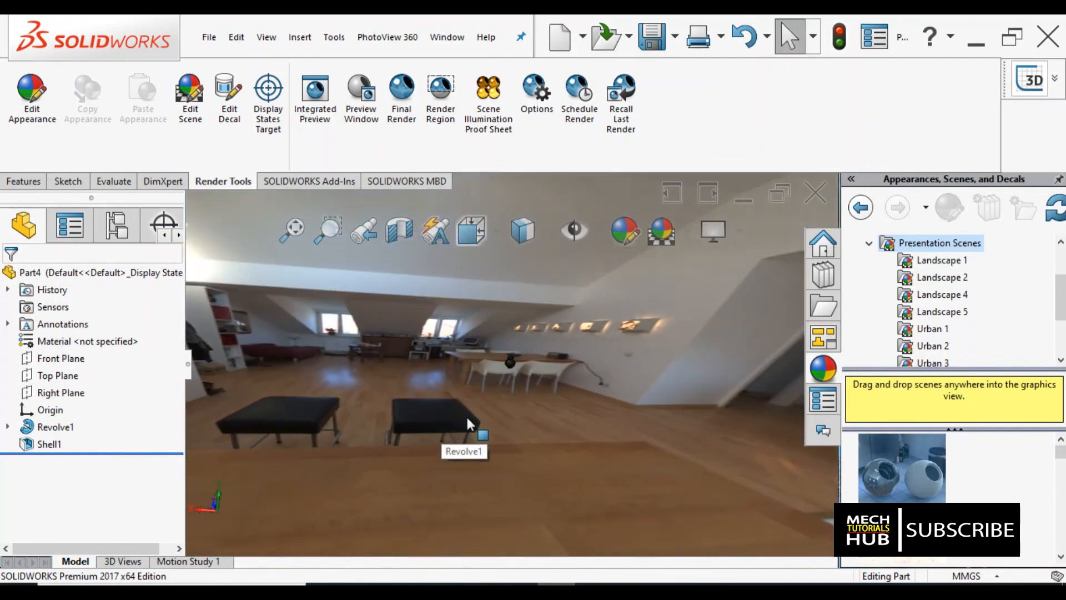
{"action": "scroll", "coordinate": [471, 420], "scroll_direction": "up", "scroll_amount": 2}
{"action": "scroll", "coordinate": [508, 367], "scroll_direction": "down", "scroll_amount": 3}
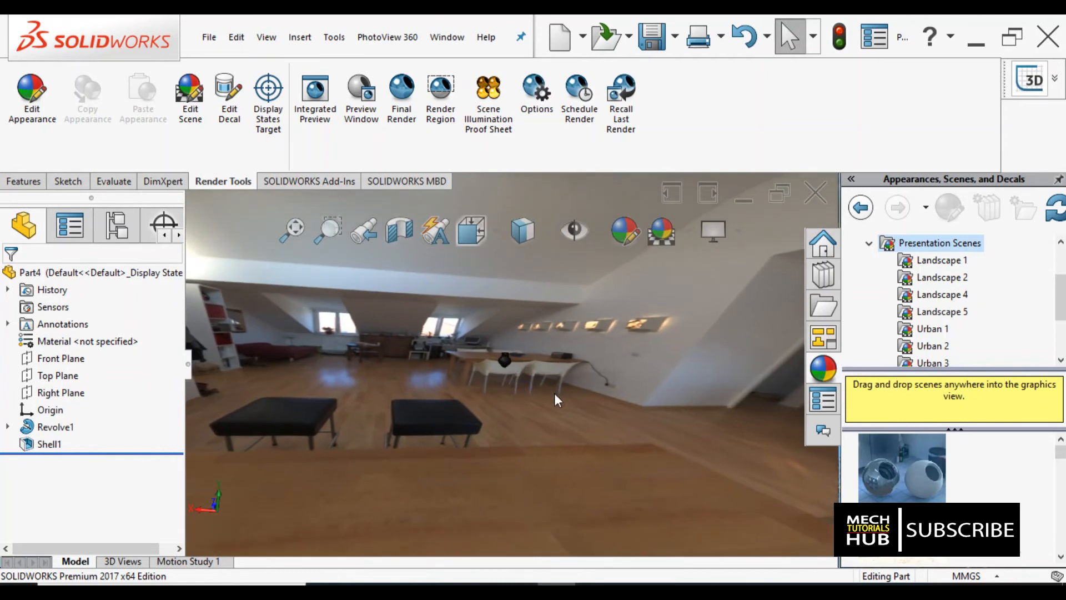
{"action": "scroll", "coordinate": [522, 355], "scroll_direction": "down", "scroll_amount": 3}
{"action": "scroll", "coordinate": [408, 344], "scroll_direction": "down", "scroll_amount": 5}
{"action": "scroll", "coordinate": [502, 385], "scroll_direction": "up", "scroll_amount": 7}
{"action": "scroll", "coordinate": [498, 367], "scroll_direction": "down", "scroll_amount": 6}
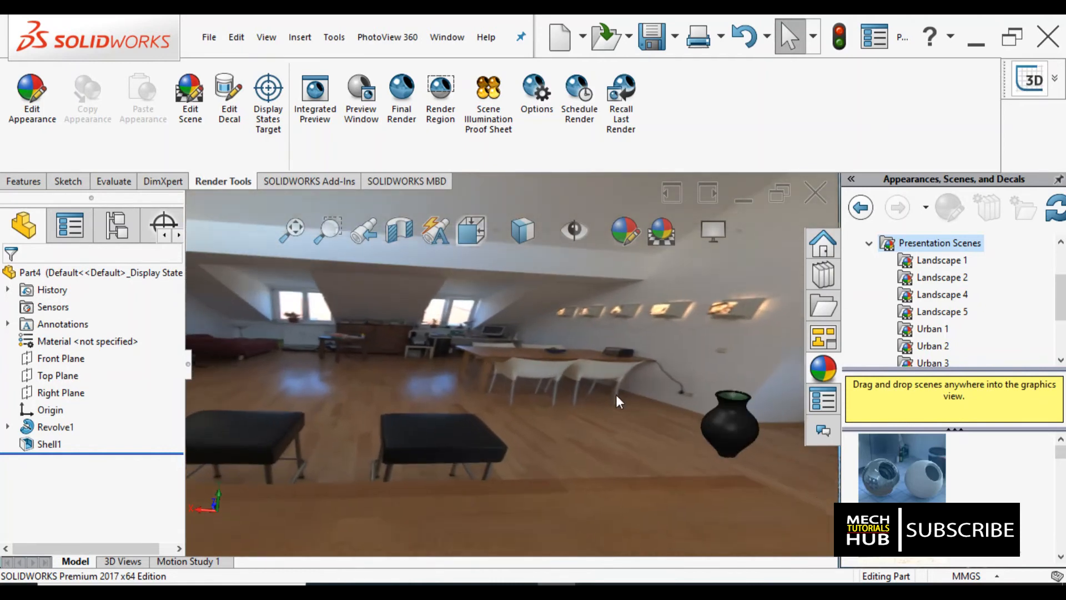
{"action": "scroll", "coordinate": [617, 400], "scroll_direction": "up", "scroll_amount": 3}
{"action": "scroll", "coordinate": [690, 438], "scroll_direction": "down", "scroll_amount": 4}
{"action": "scroll", "coordinate": [611, 410], "scroll_direction": "up", "scroll_amount": 5}
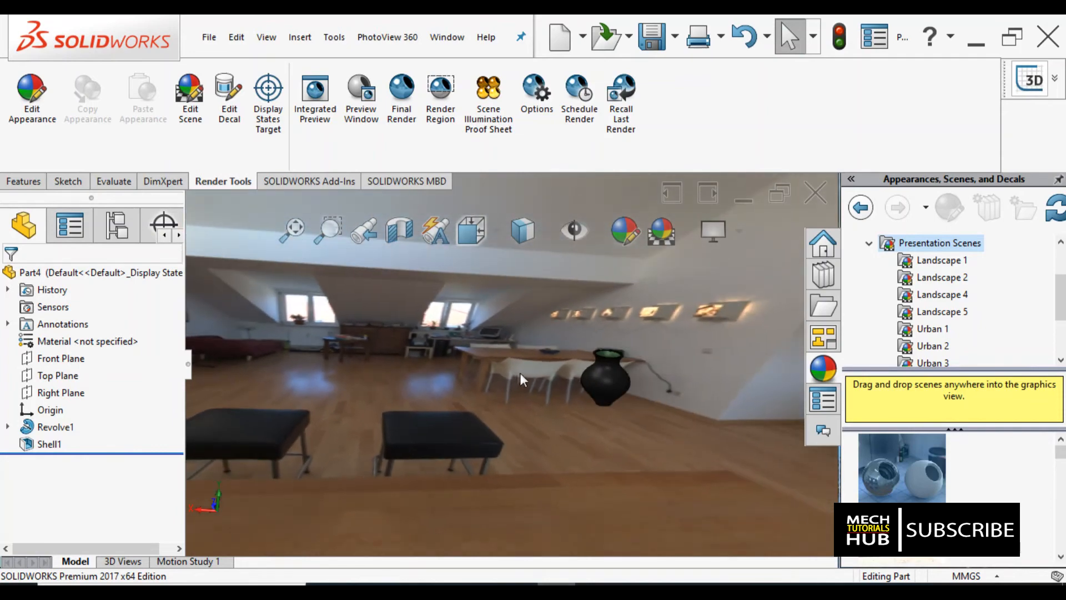
- Orbit the scene until the vase stands in front of the kitchen cabinets and run a final render
{"action": "scroll", "coordinate": [571, 392], "scroll_direction": "up", "scroll_amount": 3}
{"action": "middle_click_drag", "start_coordinate": [566, 447], "coordinate": [547, 345]}
{"action": "key", "text": "Escape"}
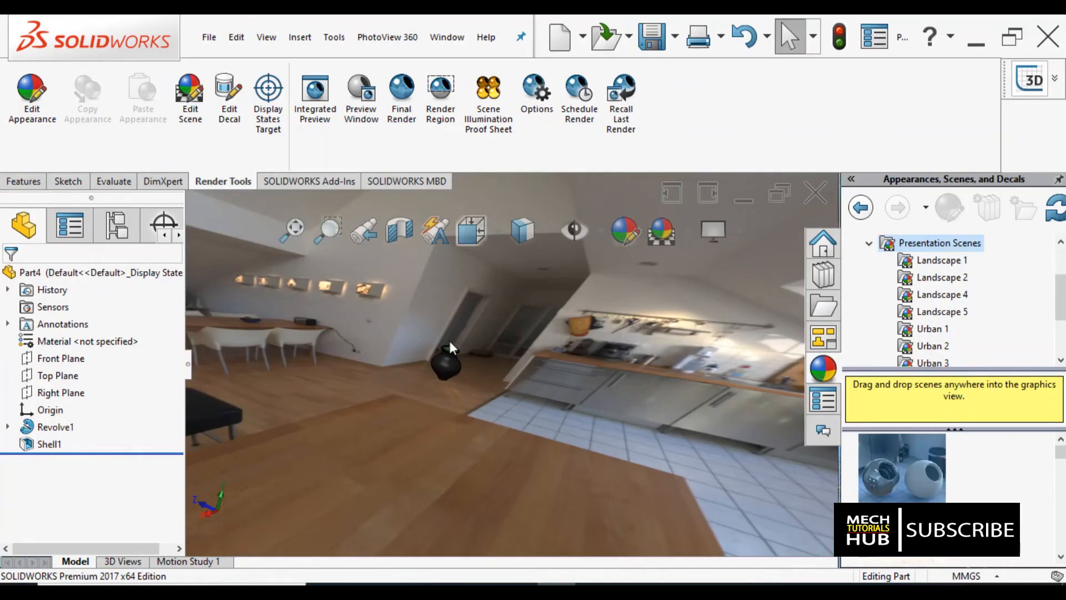
{"action": "scroll", "coordinate": [492, 358], "scroll_direction": "down", "scroll_amount": 5}
{"action": "middle_click_drag", "start_coordinate": [533, 411], "coordinate": [507, 395]}
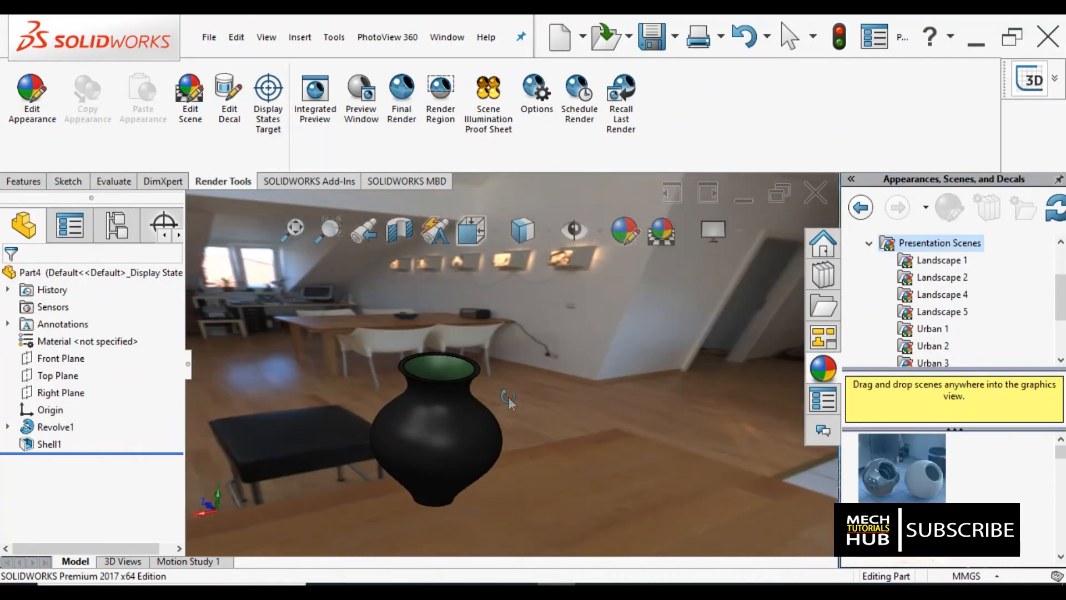
{"action": "middle_click_drag", "start_coordinate": [410, 408], "coordinate": [461, 388]}
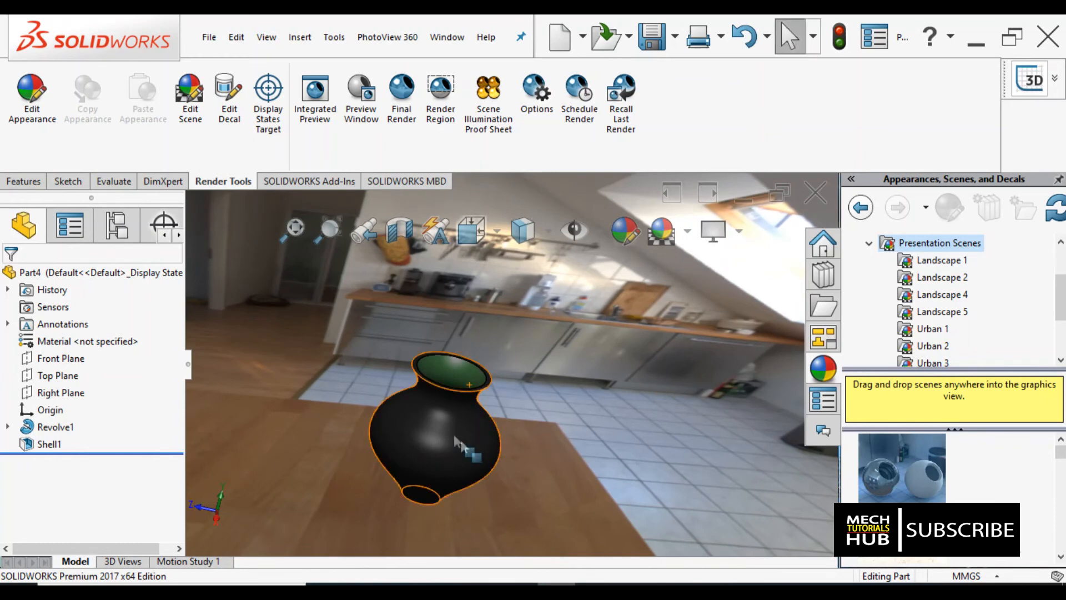
{"action": "left_click", "coordinate": [398, 118]}
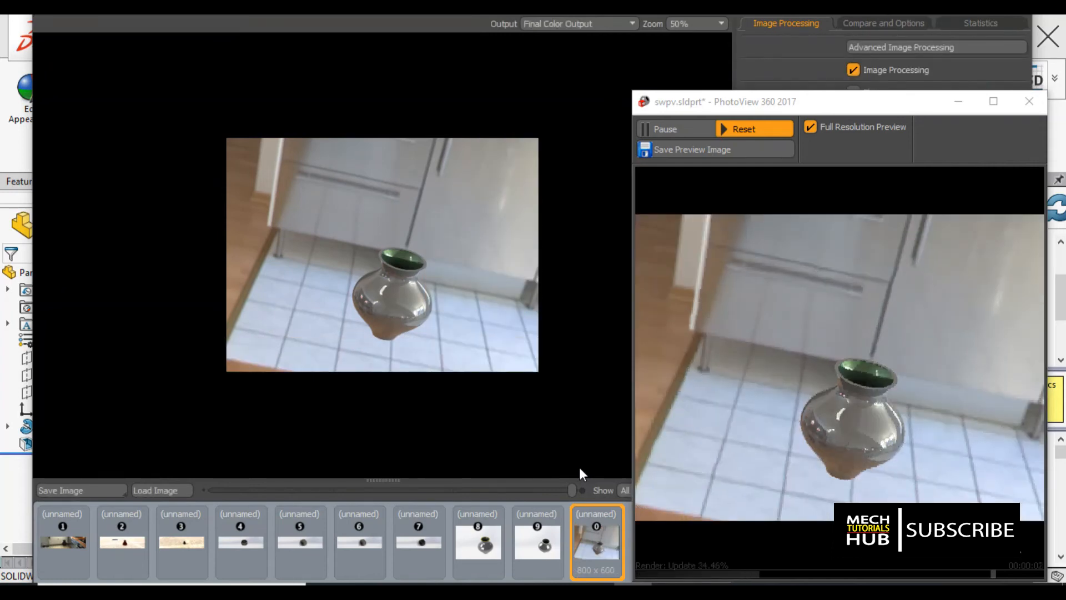
- Examine the reflections on the vase in the finished kitchen render at several magnifications
{"action": "scroll", "coordinate": [413, 336], "scroll_direction": "up", "scroll_amount": 3}
{"action": "scroll", "coordinate": [413, 335], "scroll_direction": "down", "scroll_amount": 3}
{"action": "scroll", "coordinate": [387, 343], "scroll_direction": "up", "scroll_amount": 1}
{"action": "scroll", "coordinate": [412, 334], "scroll_direction": "up", "scroll_amount": 2}
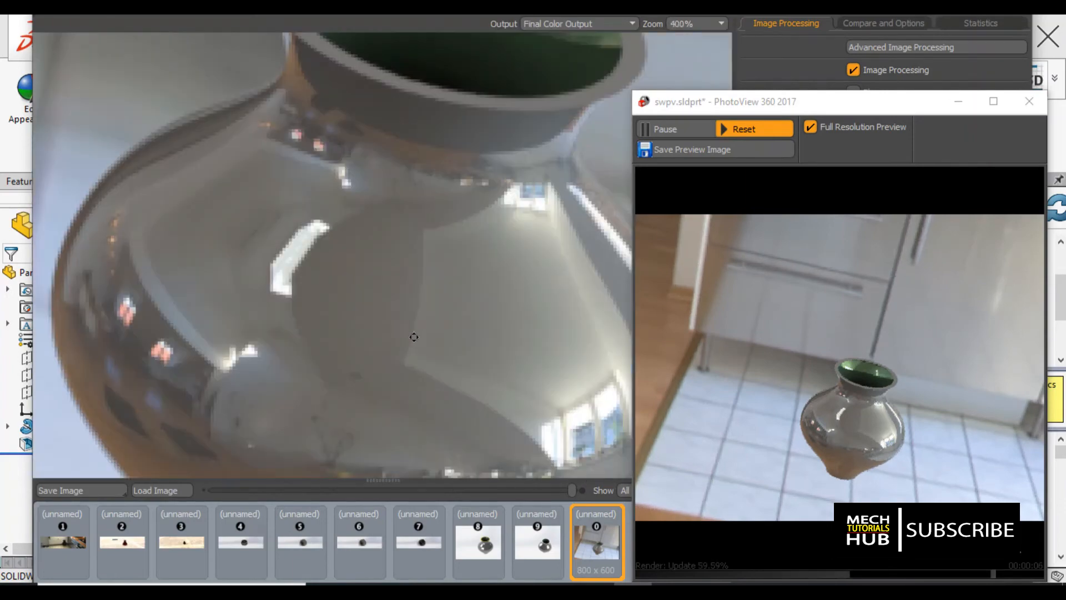
{"action": "scroll", "coordinate": [440, 381], "scroll_direction": "down", "scroll_amount": 2}
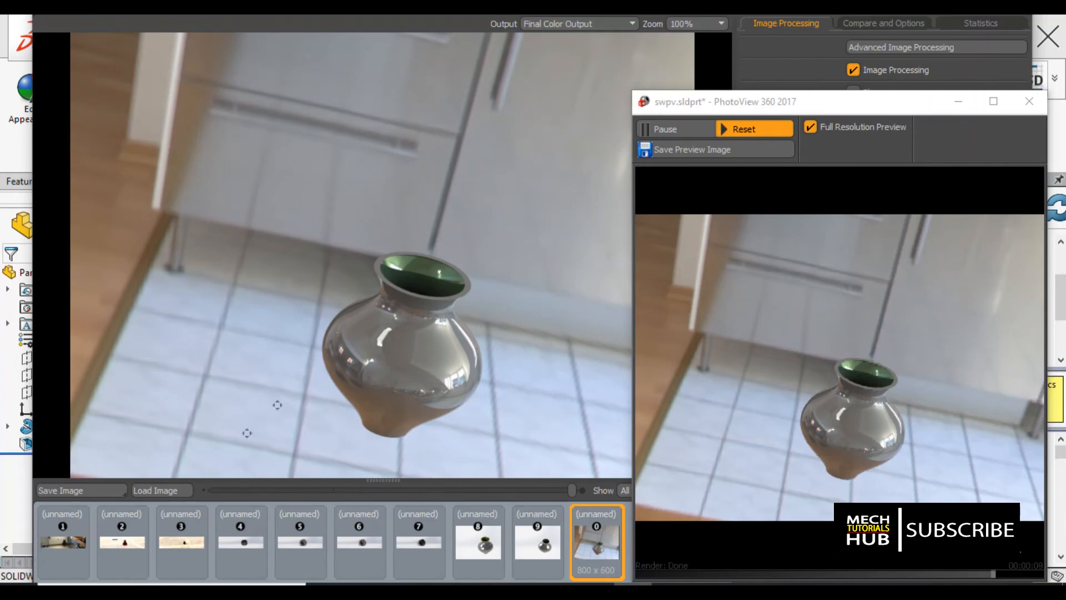
- Save the kitchen render to the Desktop as a JPEG image named vessel
{"action": "left_click", "coordinate": [73, 496]}
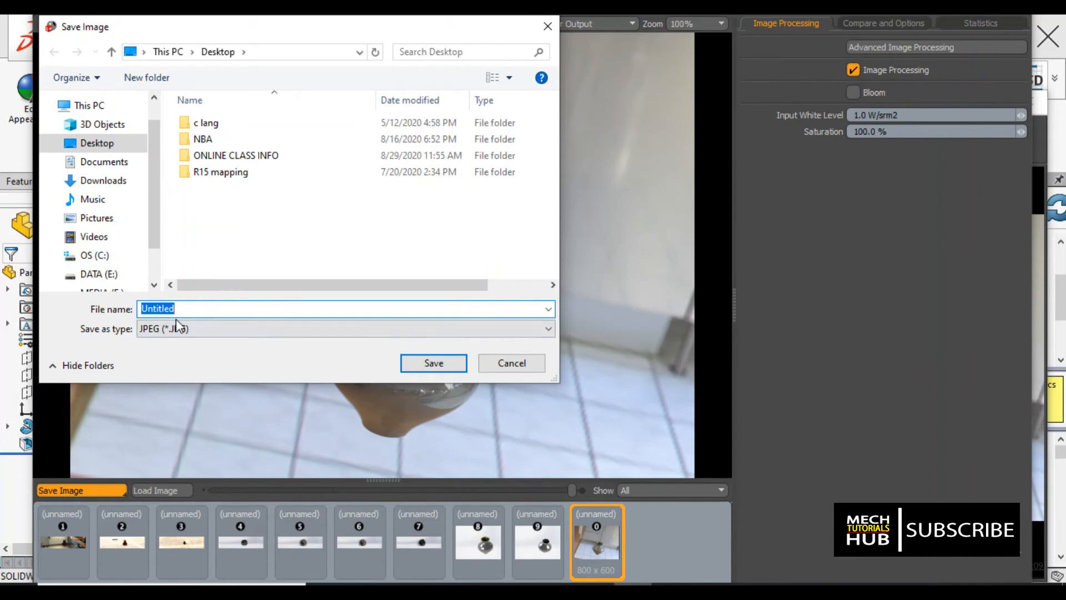
{"action": "type", "text": "vessel"}
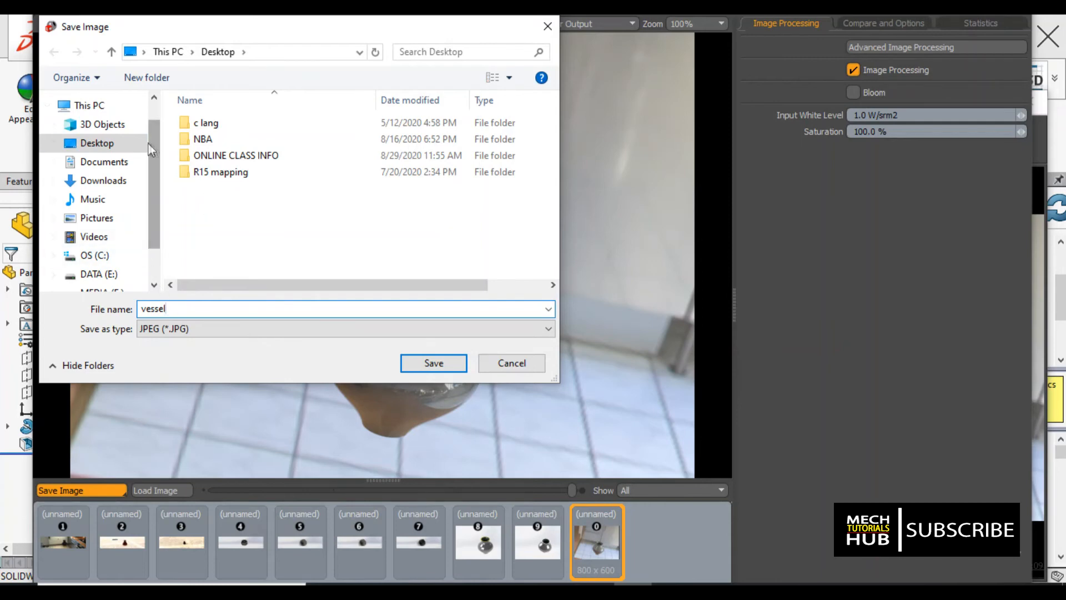
{"action": "left_click", "coordinate": [428, 367]}
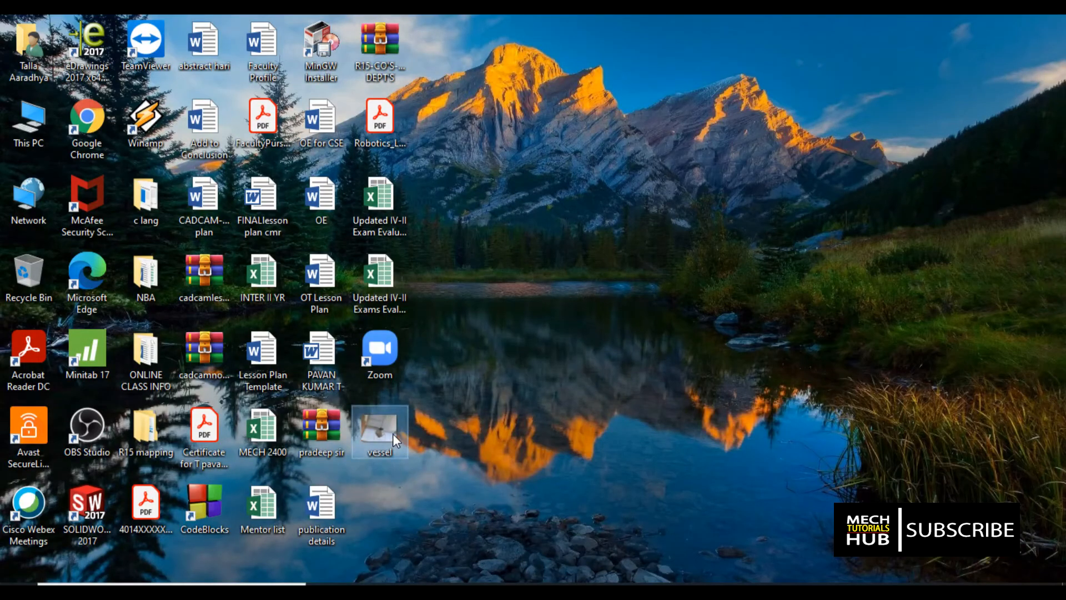
- Open the saved vessel image from the desktop, check it enlarged and at reduced size, and close it
{"action": "double_click", "coordinate": [392, 433]}
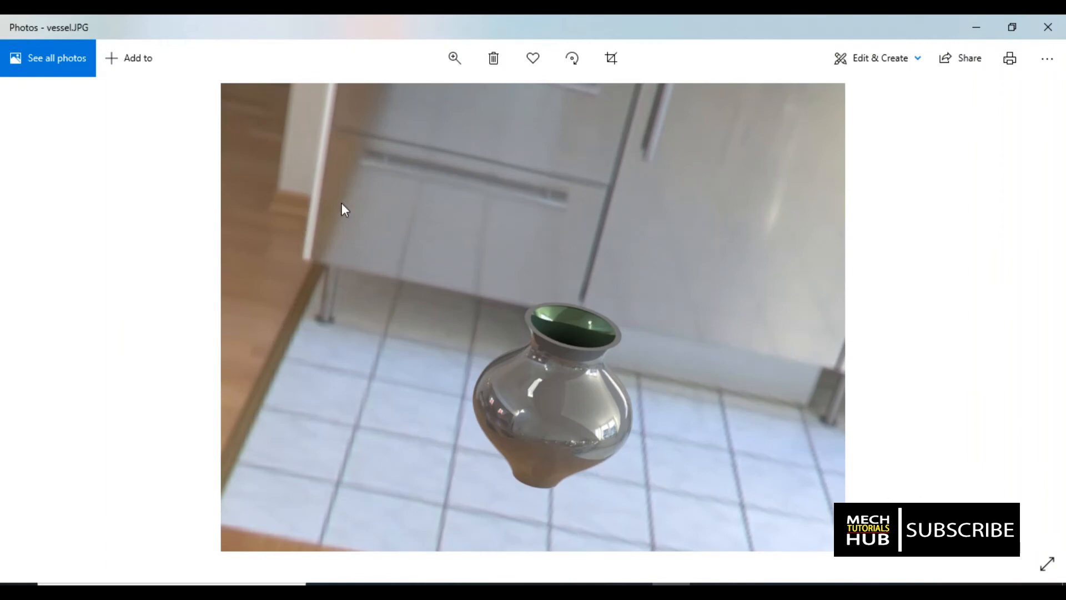
{"action": "left_click", "coordinate": [453, 59]}
{"action": "left_click", "coordinate": [436, 101]}
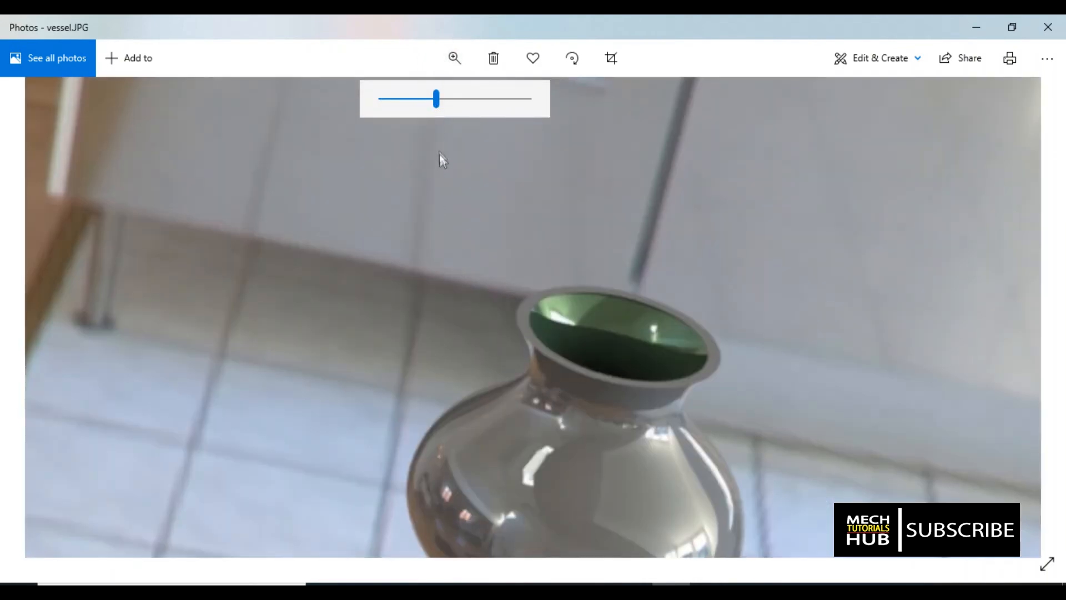
{"action": "left_click", "coordinate": [414, 99]}
{"action": "left_click", "coordinate": [380, 100]}
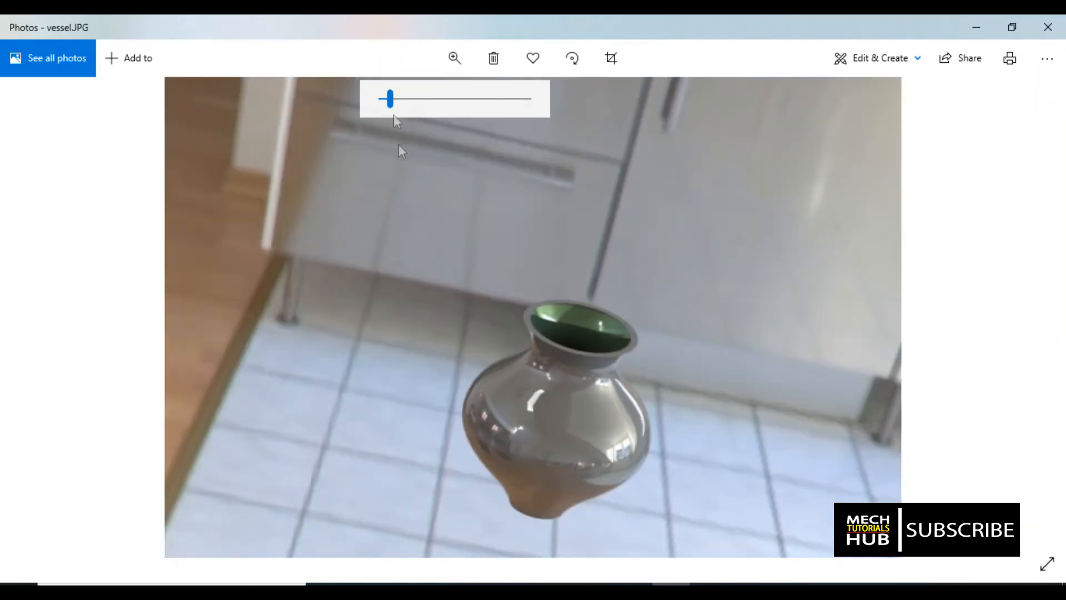
{"action": "left_click", "coordinate": [1047, 27]}
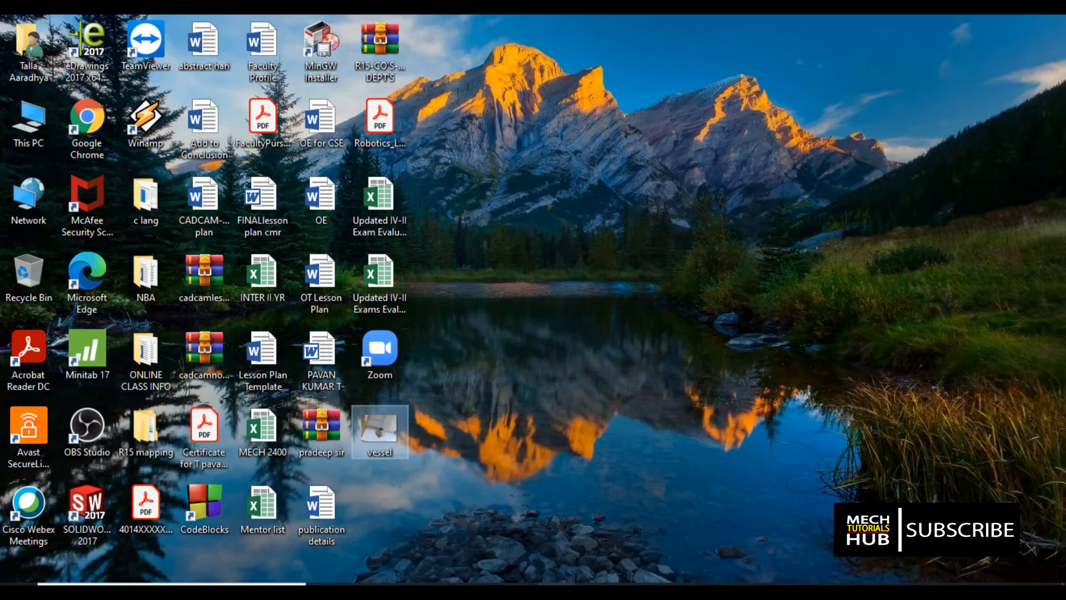
- Switch back to SOLIDWORKS, turn the vase towards the dining table, and close the PhotoView 360 preview window
{"action": "left_click", "coordinate": [557, 590]}
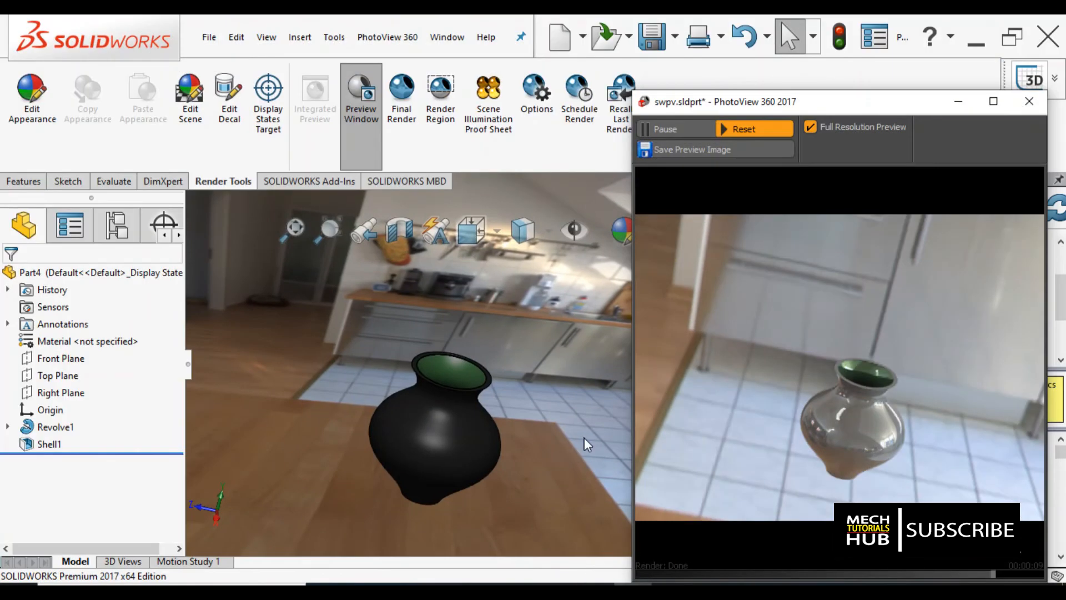
{"action": "scroll", "coordinate": [511, 461], "scroll_direction": "down", "scroll_amount": 3}
{"action": "scroll", "coordinate": [503, 461], "scroll_direction": "up", "scroll_amount": 4}
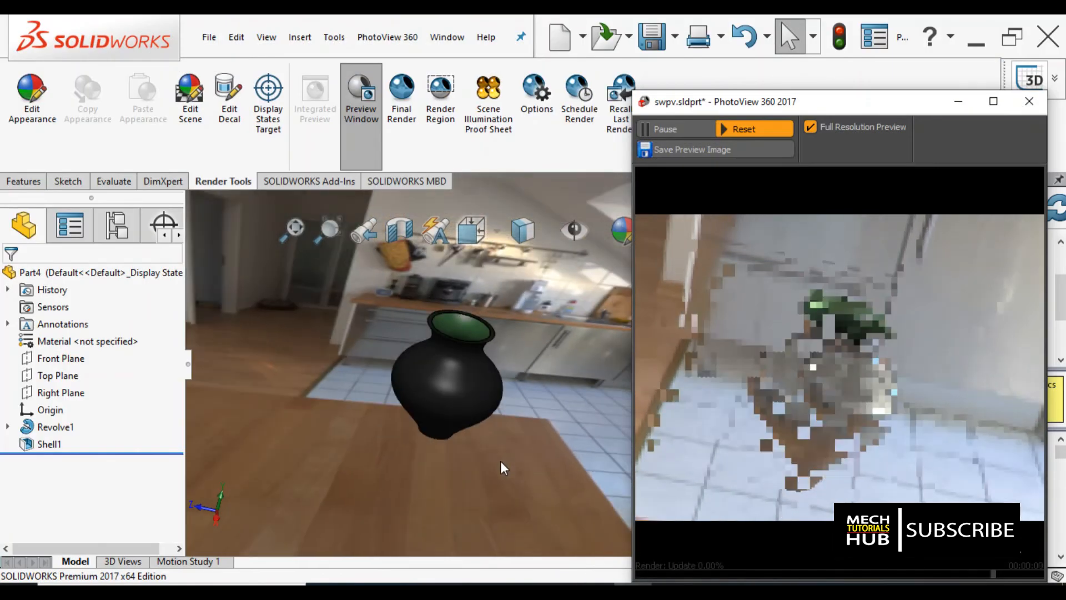
{"action": "middle_click_drag", "start_coordinate": [519, 431], "coordinate": [469, 404]}
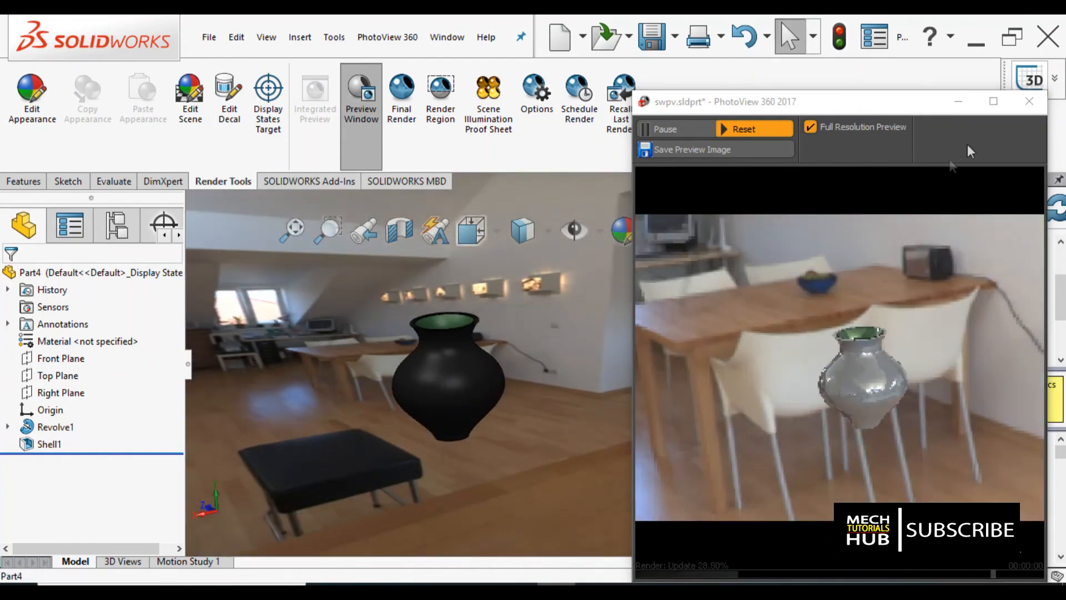
{"action": "left_click", "coordinate": [1029, 101]}
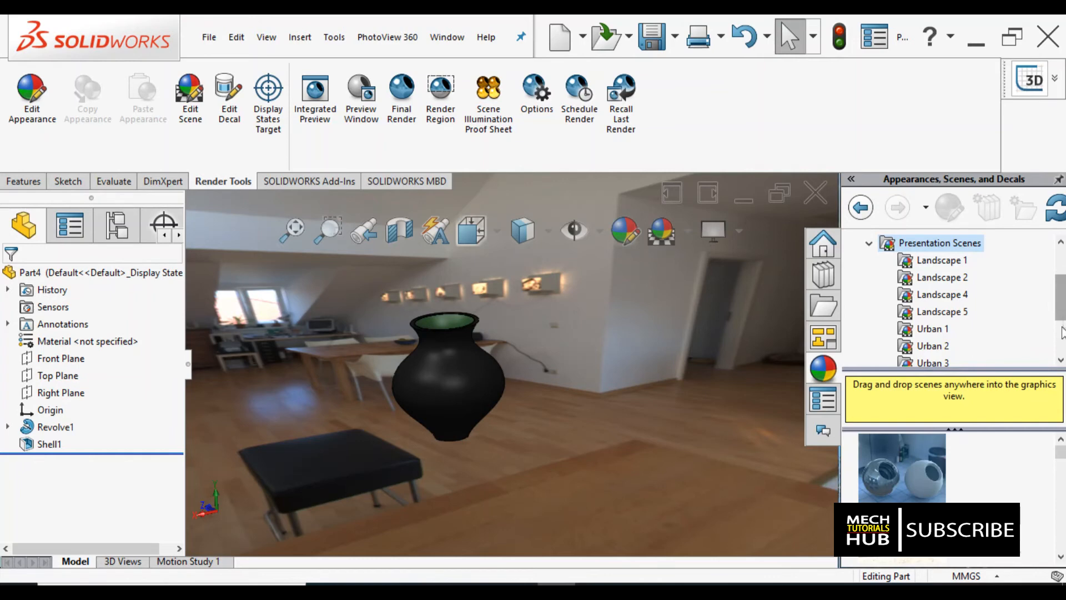
- Apply the paved square scene with historic buildings listed after Courtyard Background and show the vase small on its paving
{"action": "mouse_move", "coordinate": [1061, 452]}
{"action": "left_mouse_down"}
{"action": "mouse_move", "coordinate": [1062, 489]}
{"action": "mouse_move", "coordinate": [1062, 469]}
{"action": "left_mouse_up"}
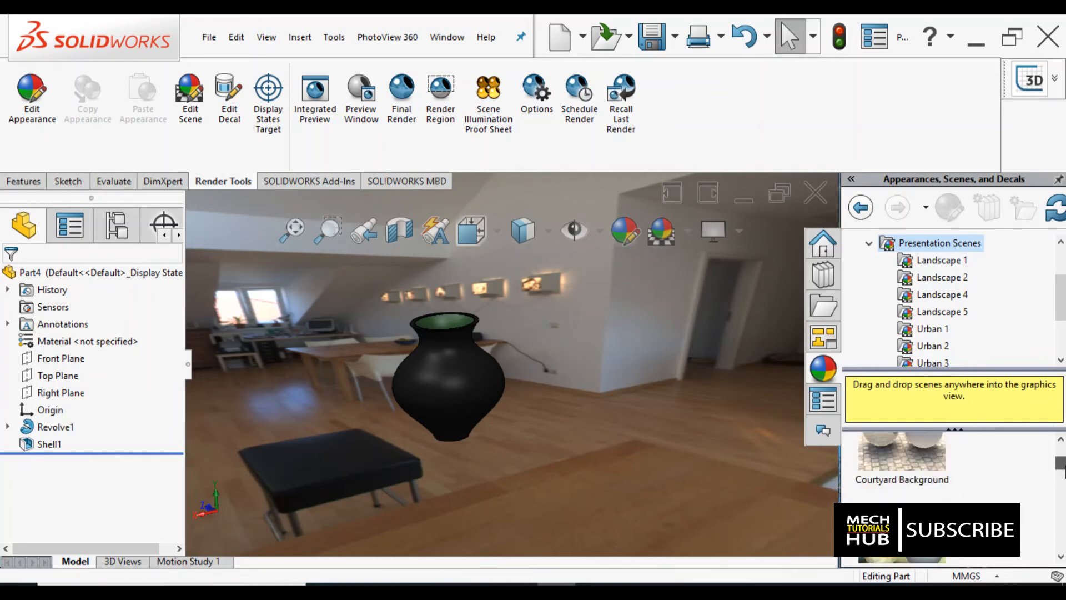
{"action": "double_click", "coordinate": [906, 501]}
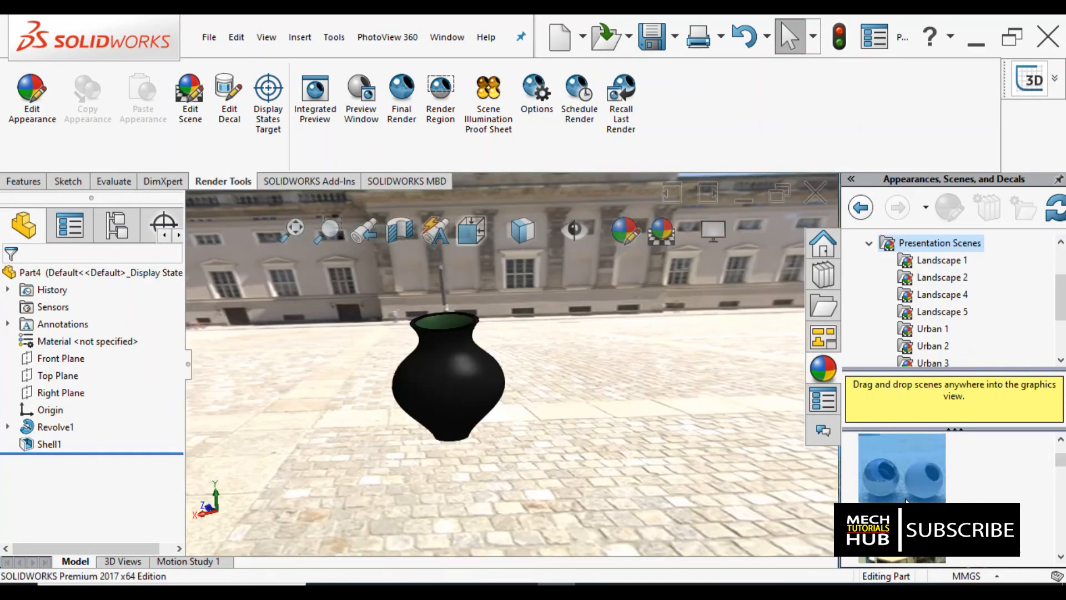
{"action": "middle_click_drag", "start_coordinate": [461, 406], "coordinate": [521, 339]}
{"action": "scroll", "coordinate": [520, 339], "scroll_direction": "up", "scroll_amount": 4}
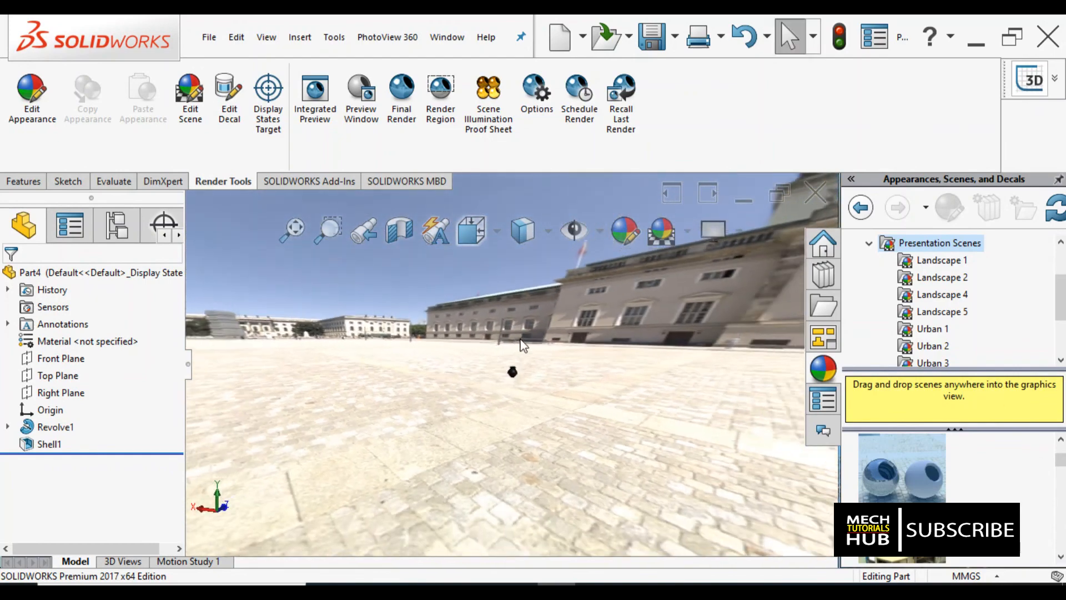
{"action": "scroll", "coordinate": [520, 339], "scroll_direction": "down", "scroll_amount": 6}
{"action": "scroll", "coordinate": [489, 528], "scroll_direction": "down", "scroll_amount": 2}
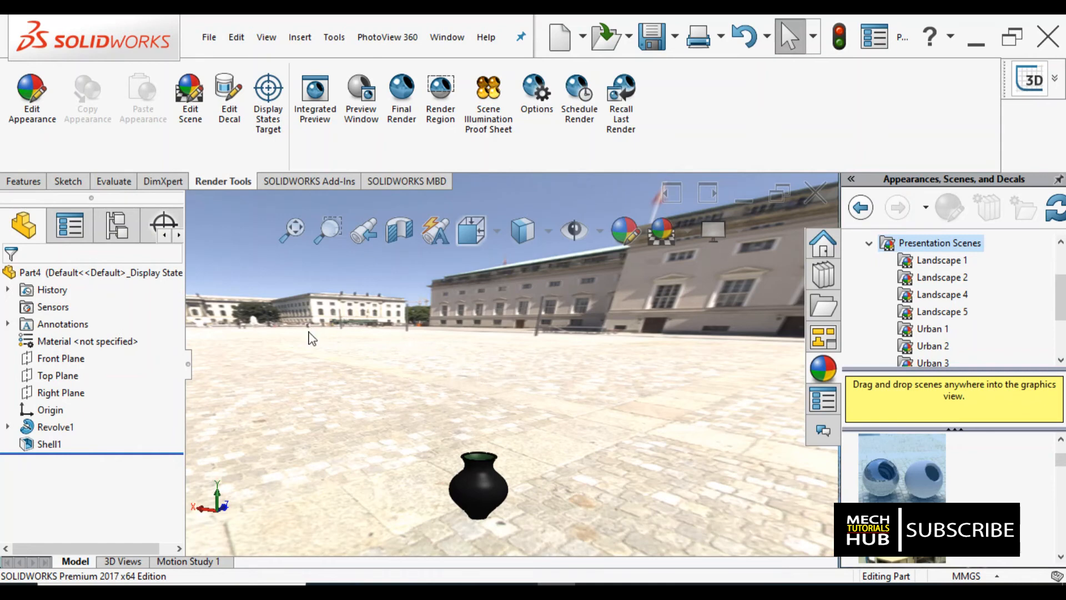
- Turn on the integrated render preview and inspect the vase's glossy body up close against the paving
{"action": "left_click", "coordinate": [317, 141]}
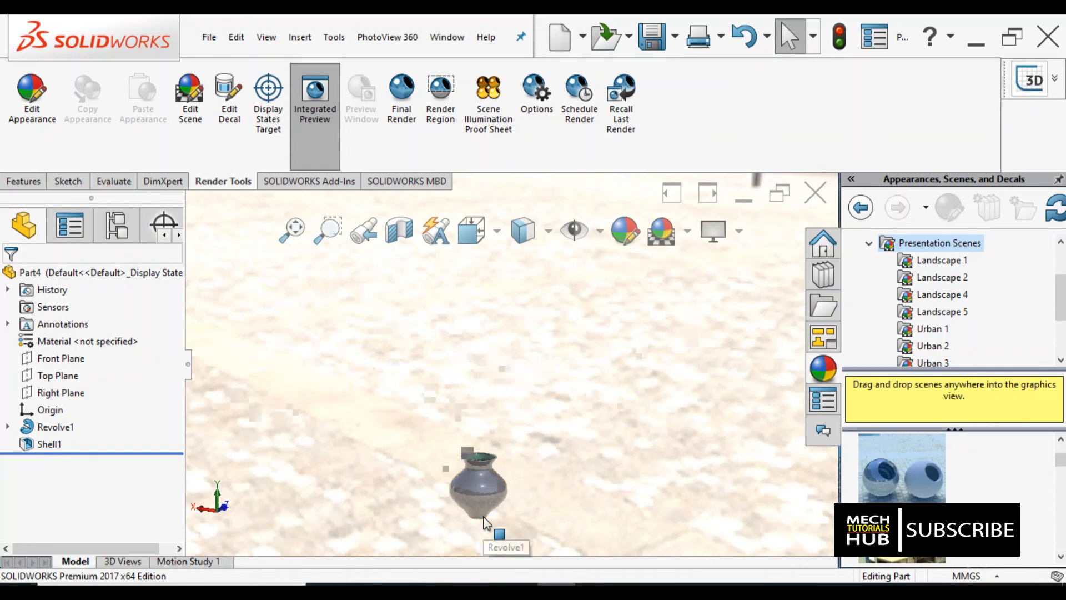
{"action": "scroll", "coordinate": [479, 533], "scroll_direction": "down", "scroll_amount": 3}
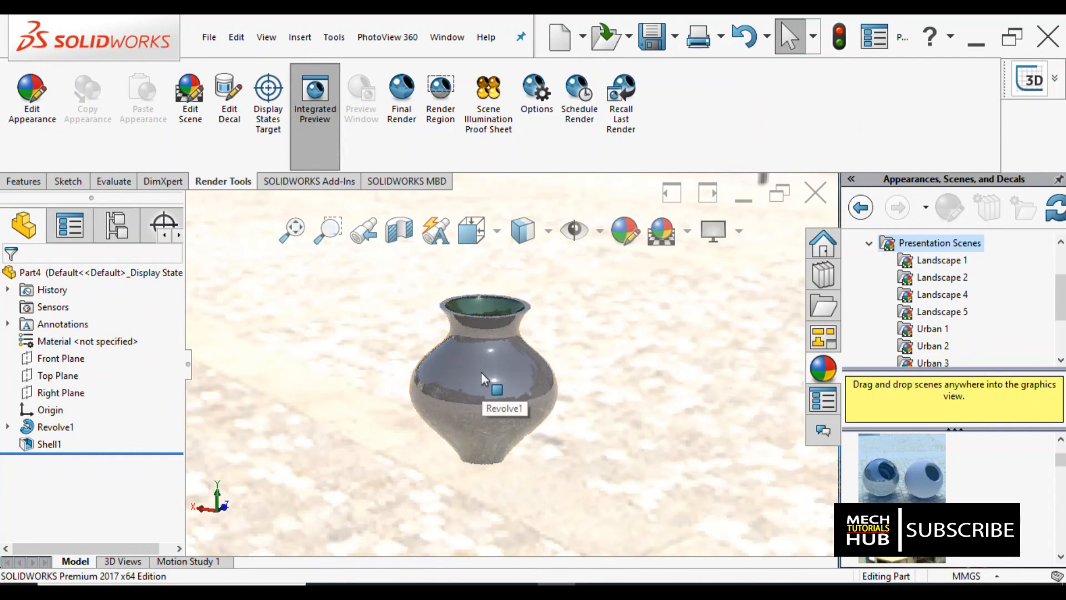
{"action": "scroll", "coordinate": [478, 358], "scroll_direction": "down", "scroll_amount": 2}
{"action": "scroll", "coordinate": [478, 348], "scroll_direction": "down", "scroll_amount": 3}
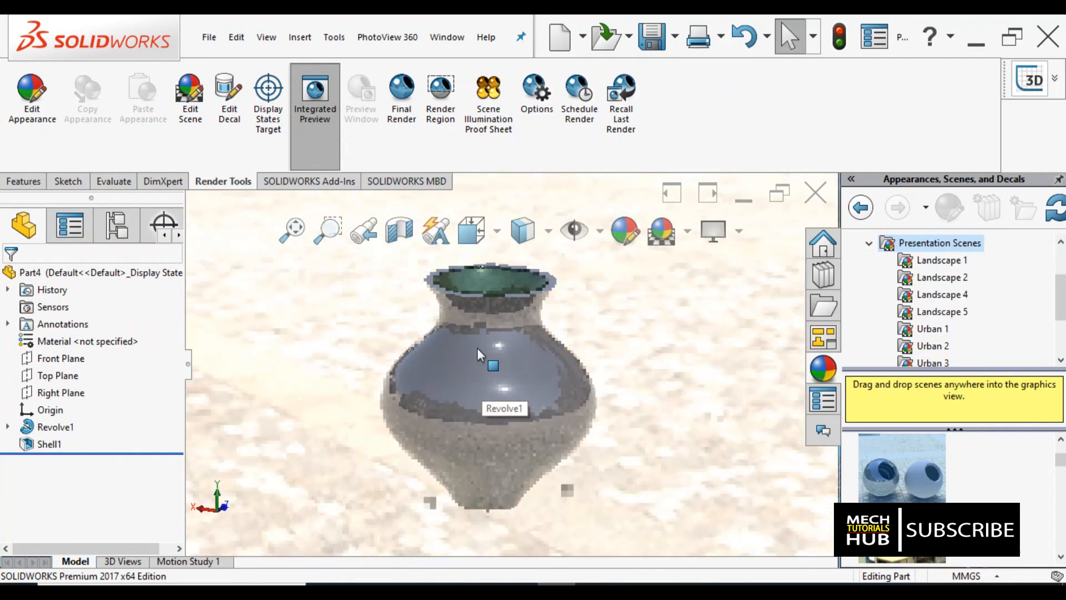
{"action": "scroll", "coordinate": [477, 356], "scroll_direction": "down", "scroll_amount": 2}
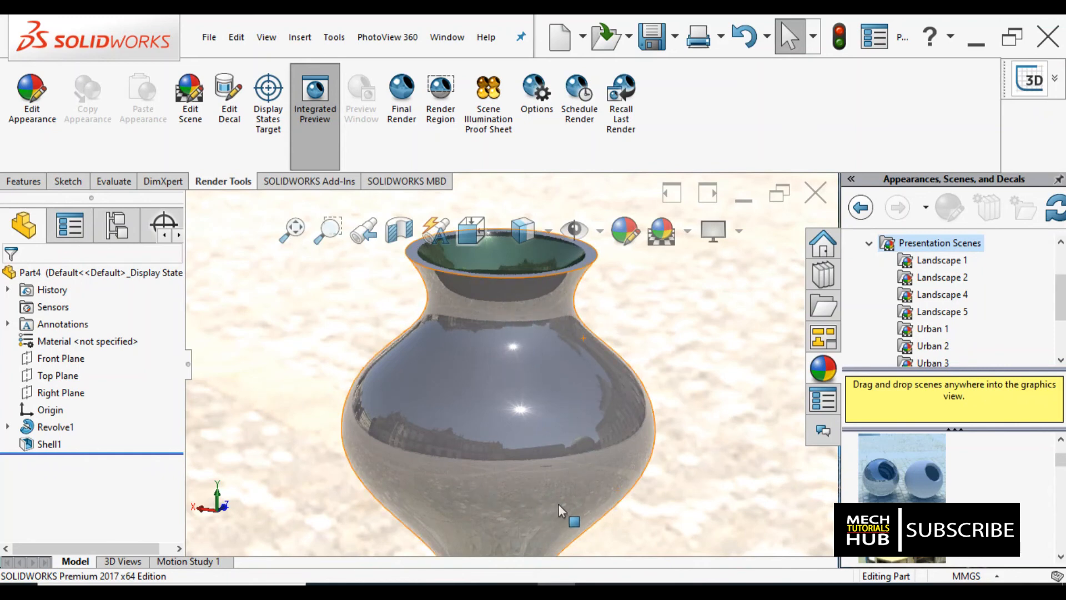
- Orbit to look down into the vase's open mouth on the paving and produce a final render of it
{"action": "scroll", "coordinate": [594, 418], "scroll_direction": "up", "scroll_amount": 6}
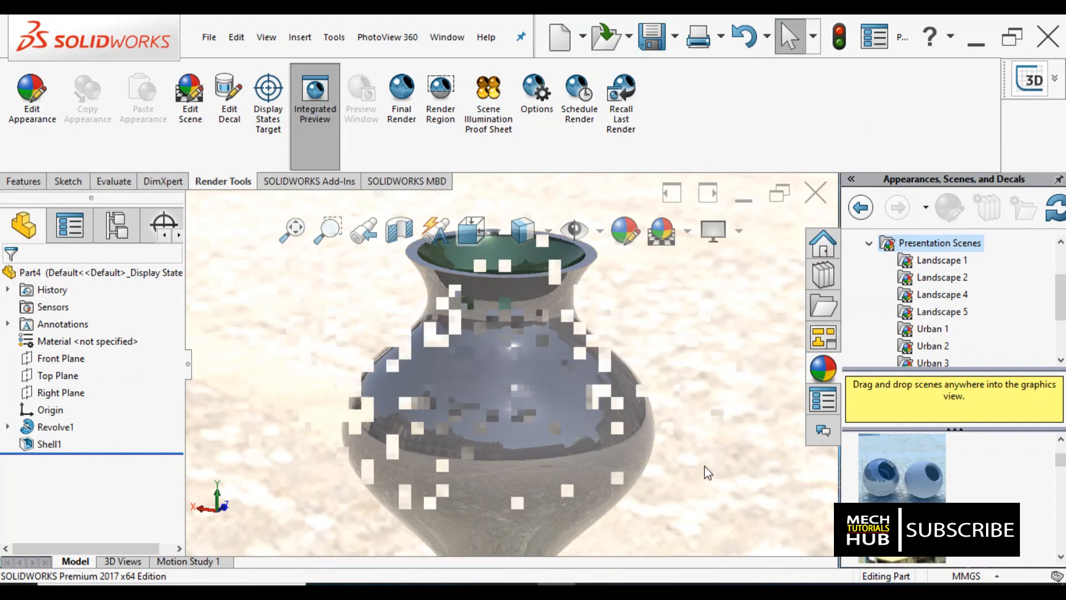
{"action": "middle_click_drag", "start_coordinate": [663, 379], "coordinate": [581, 372]}
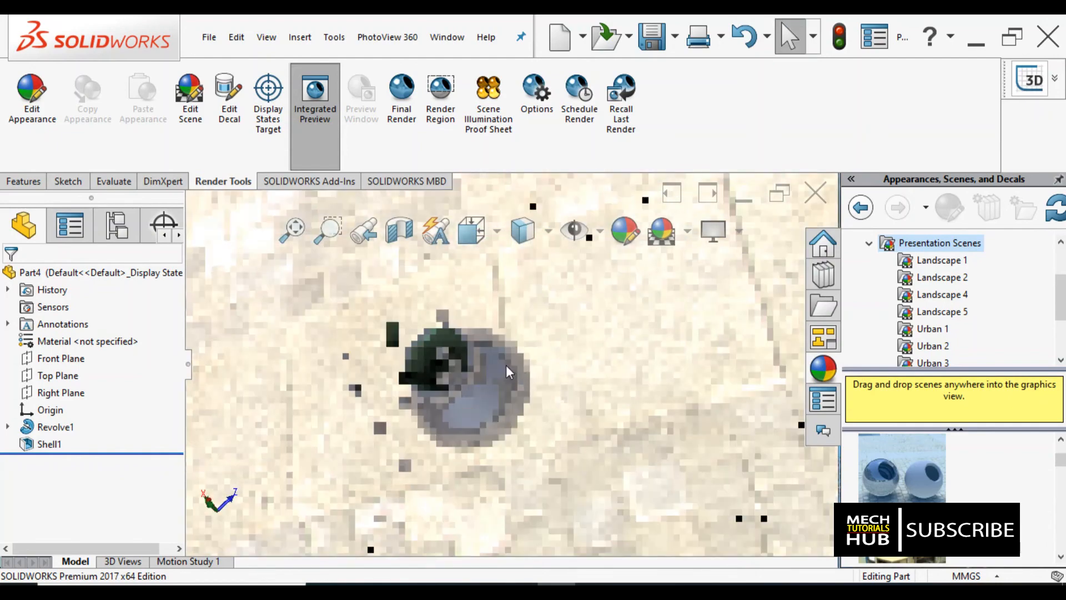
{"action": "scroll", "coordinate": [399, 368], "scroll_direction": "down", "scroll_amount": 5}
{"action": "scroll", "coordinate": [398, 367], "scroll_direction": "up", "scroll_amount": 3}
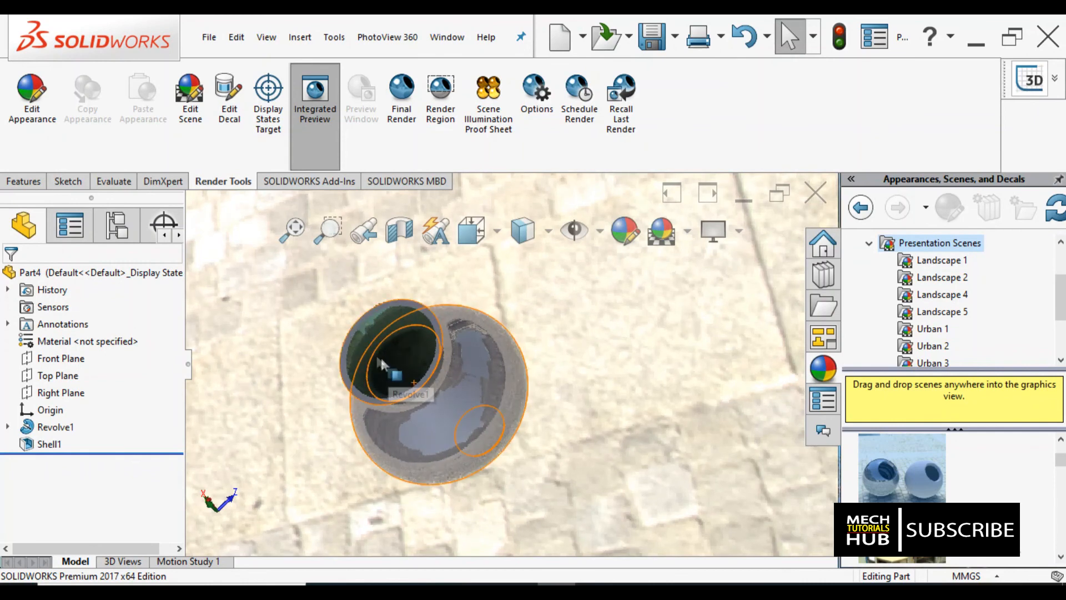
{"action": "scroll", "coordinate": [325, 366], "scroll_direction": "down", "scroll_amount": 3}
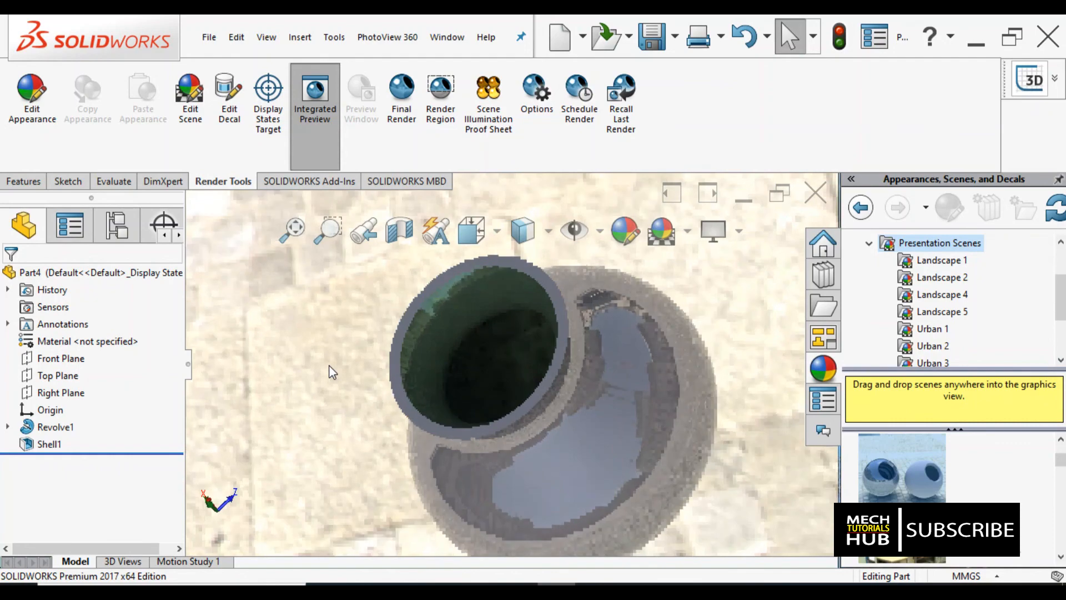
{"action": "scroll", "coordinate": [328, 388], "scroll_direction": "up", "scroll_amount": 3}
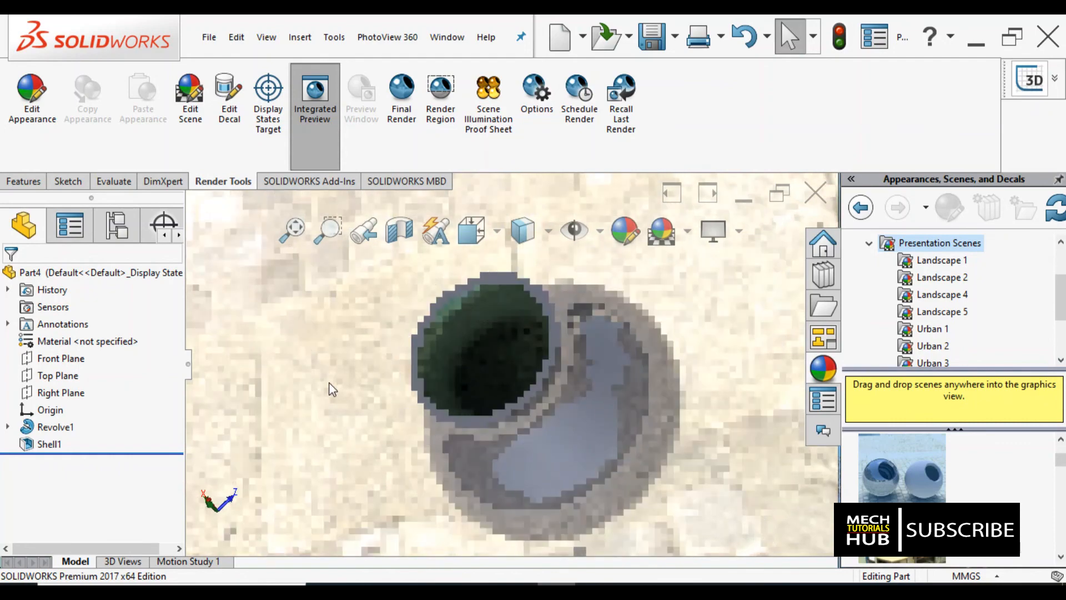
{"action": "left_click", "coordinate": [404, 132]}
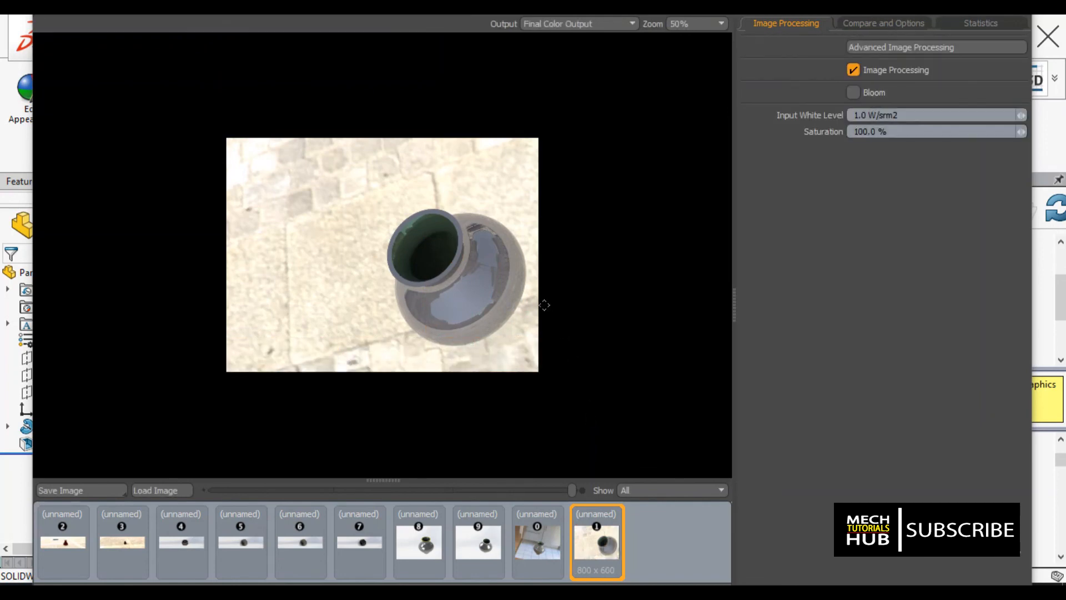
{"action": "scroll", "coordinate": [525, 293], "scroll_direction": "up", "scroll_amount": 3}
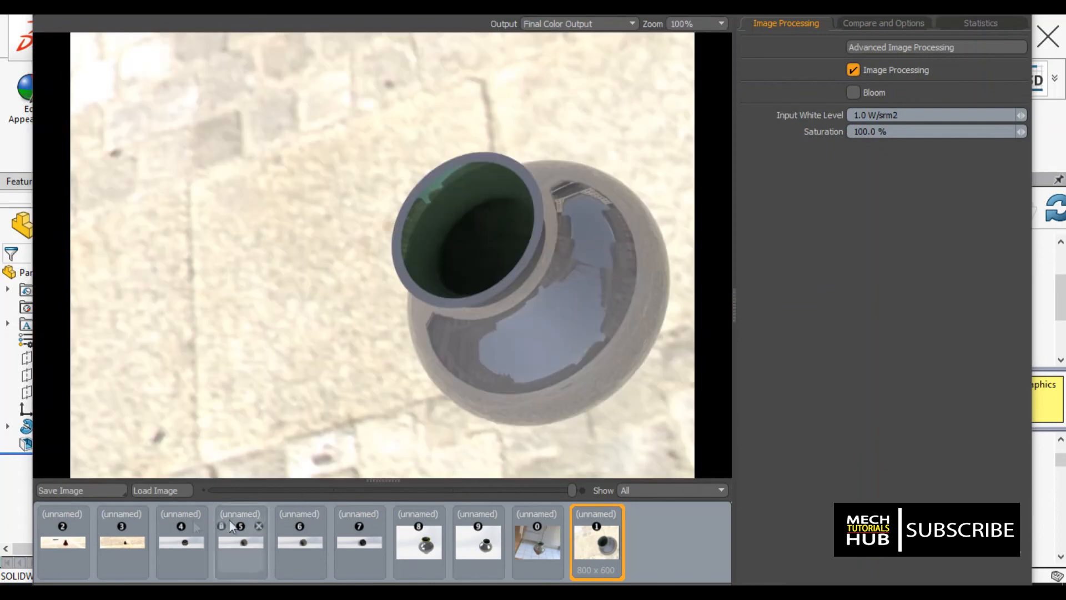
- Save the final render of the vase on the paving to the Desktop as a JPEG named vessel-1
{"action": "left_click", "coordinate": [91, 489]}
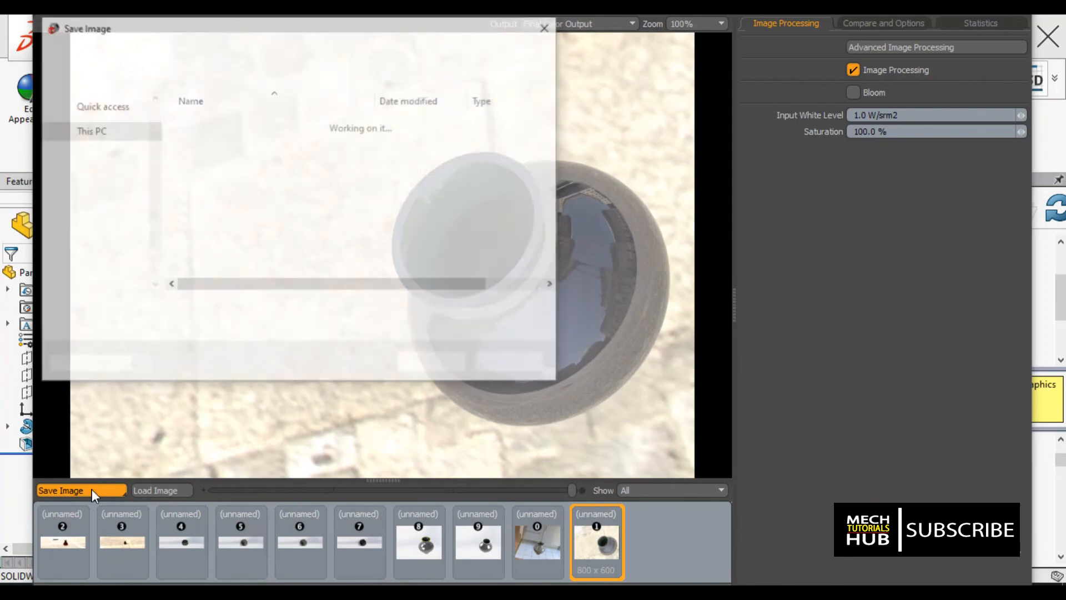
{"action": "type", "text": "vess"}
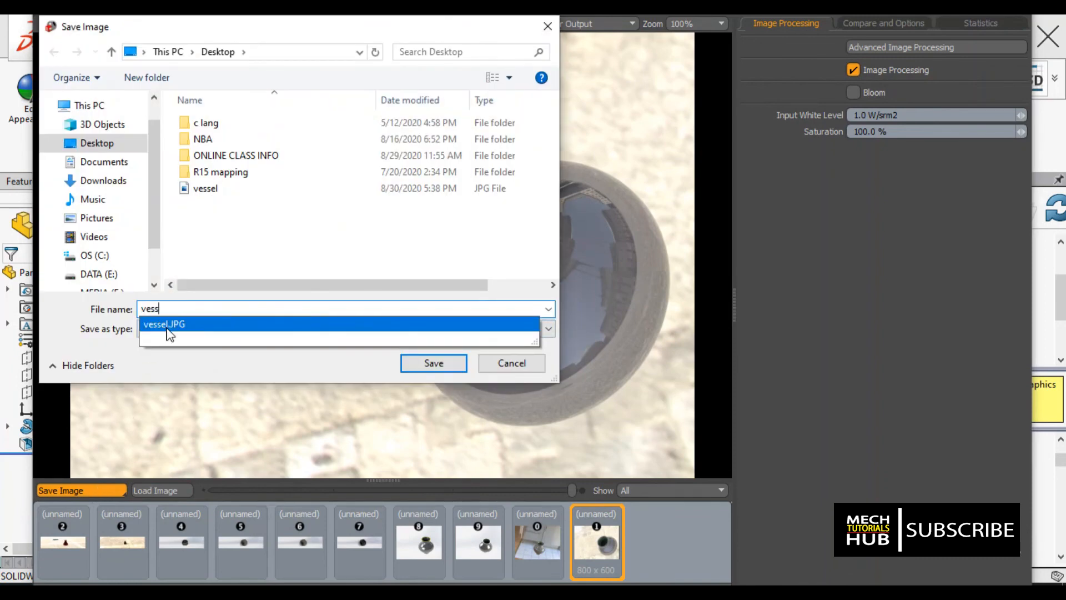
{"action": "key", "text": "BackSpace"}
{"action": "key", "text": "BackSpace"}
{"action": "key", "text": "BackSpace"}
{"action": "key", "text": "BackSpace"}
{"action": "left_click", "coordinate": [203, 191]}
{"action": "double_click", "coordinate": [178, 308]}
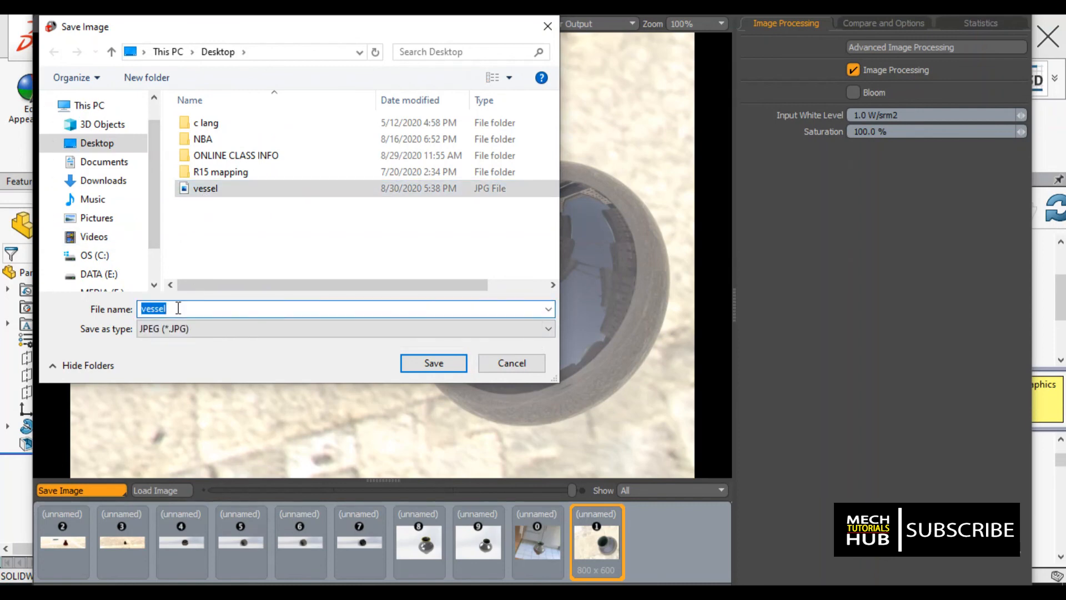
{"action": "left_click", "coordinate": [179, 308]}
{"action": "type", "text": "-1"}
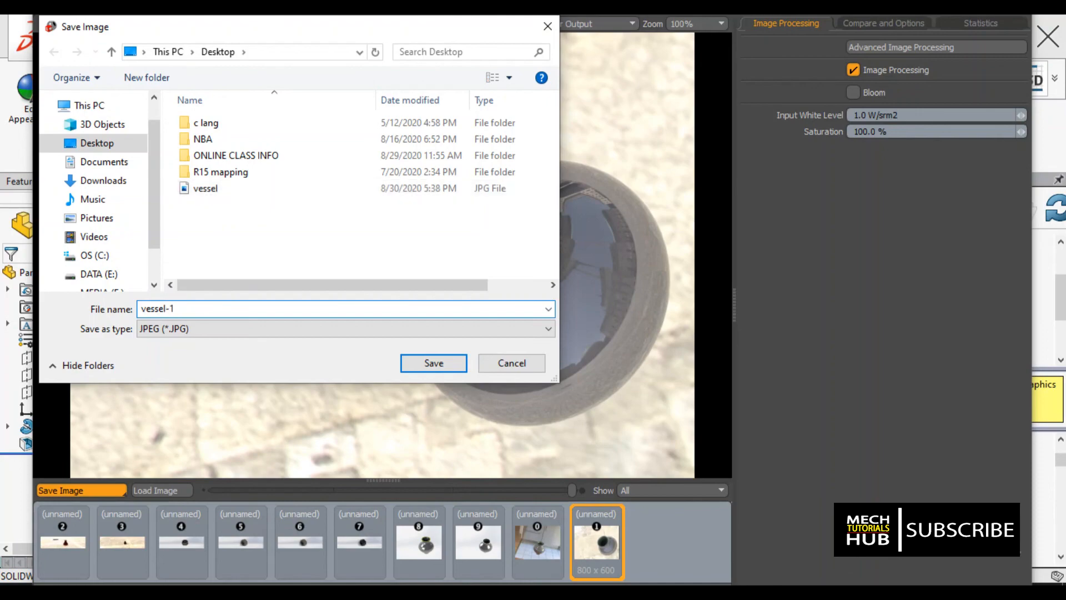
{"action": "key", "text": "Return"}
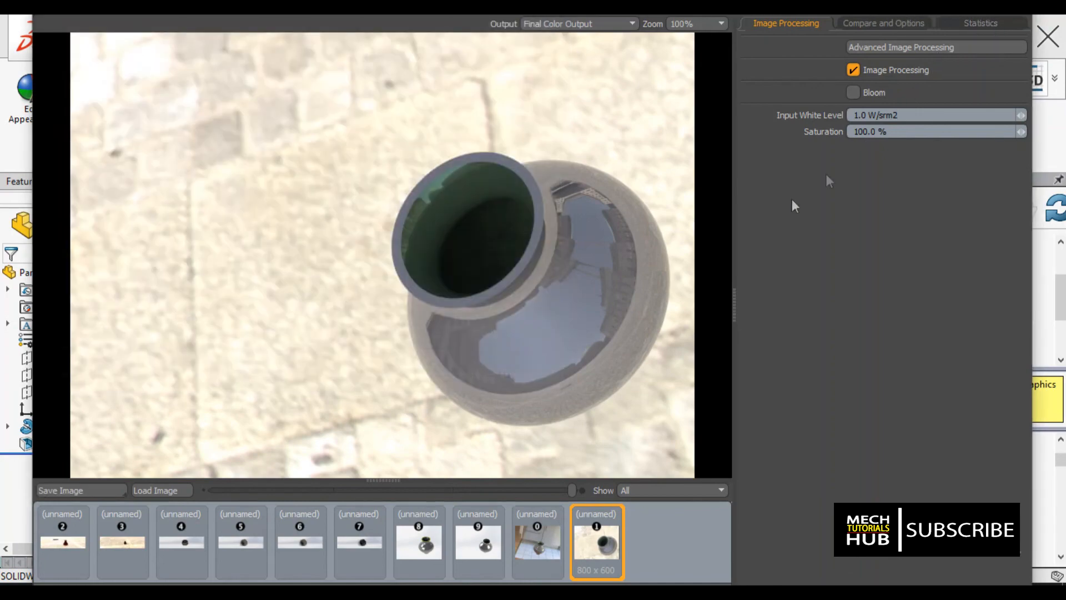
- Open the saved vessel-1 image from the desktop to check the render, and close it to return to SOLIDWORKS
{"action": "key", "text": "alt+F4"}
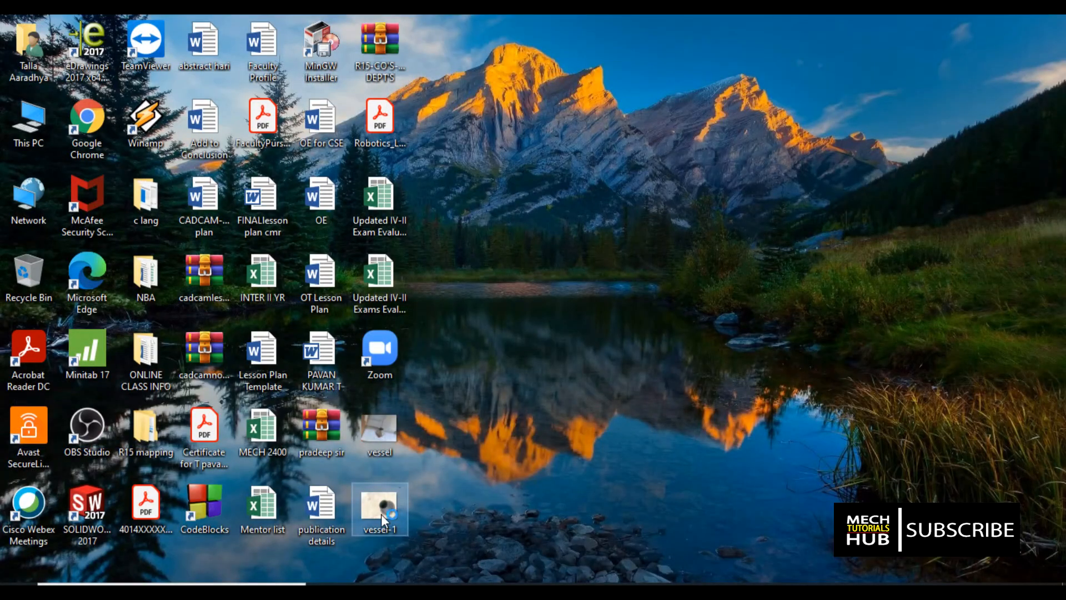
{"action": "double_click", "coordinate": [381, 514]}
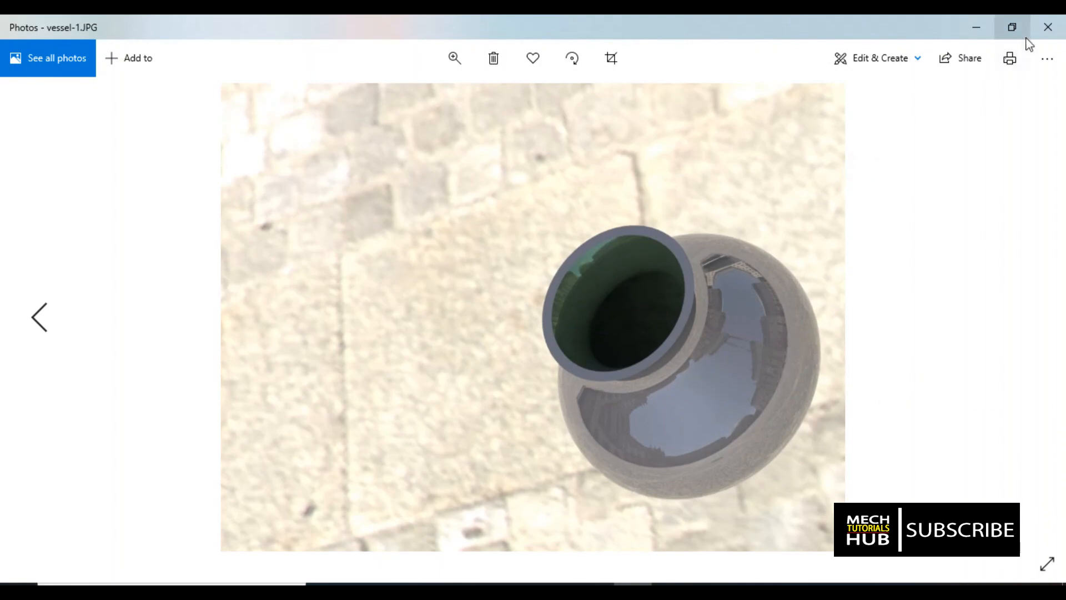
{"action": "left_click", "coordinate": [1046, 32]}
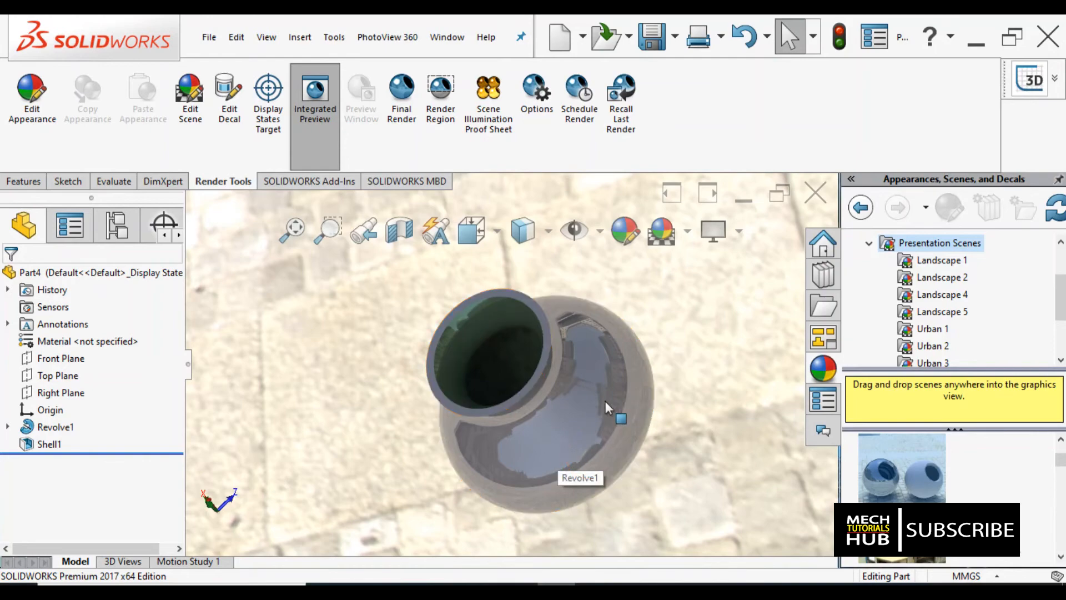
{"action": "middle_click_drag", "start_coordinate": [535, 340], "coordinate": [523, 375]}
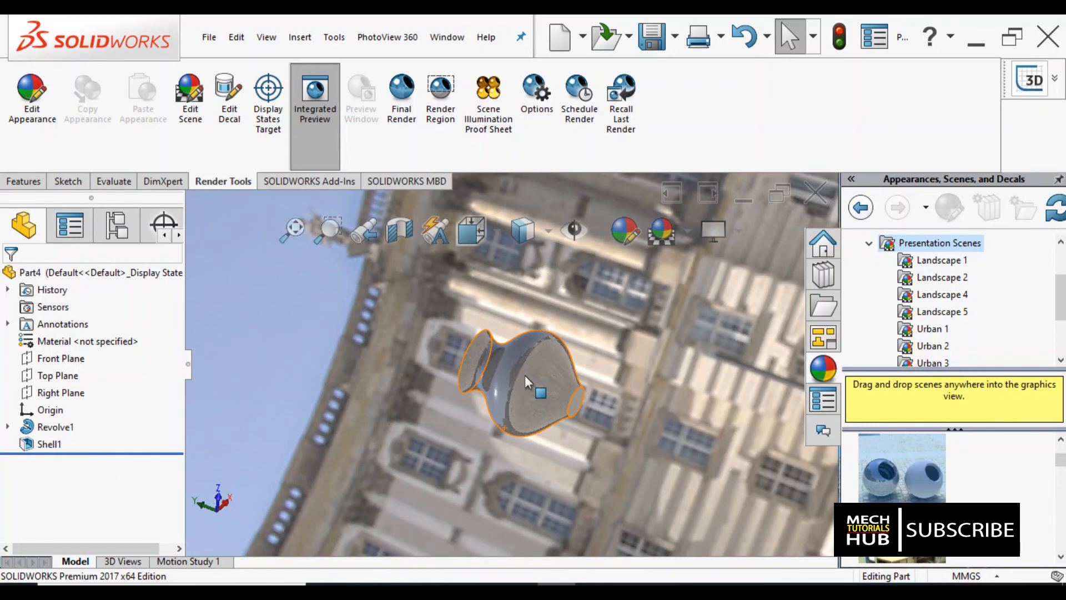
{"action": "middle_click_drag", "start_coordinate": [524, 375], "coordinate": [629, 442]}
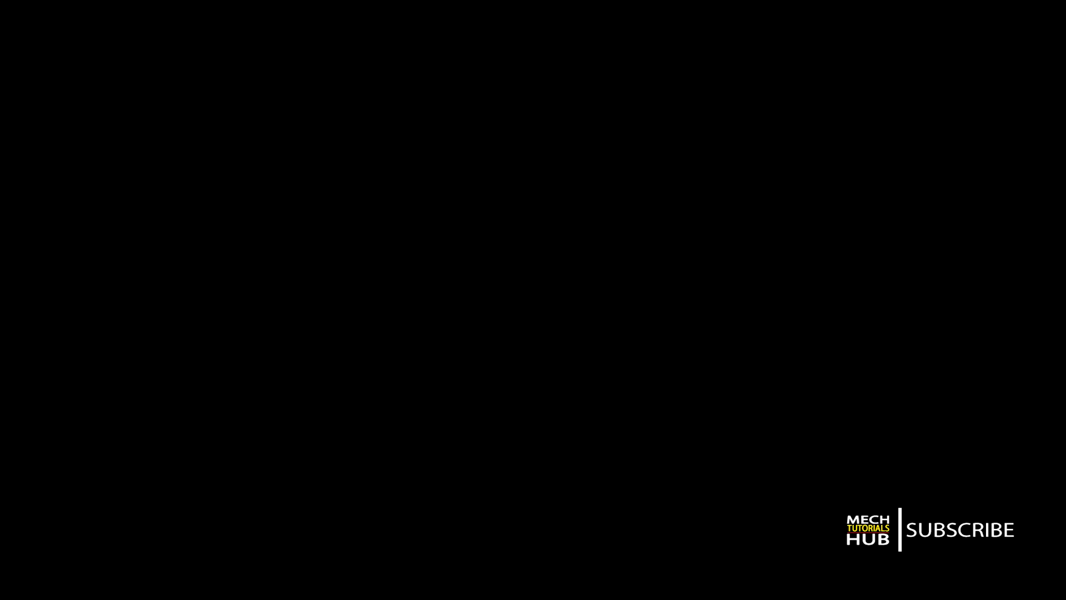